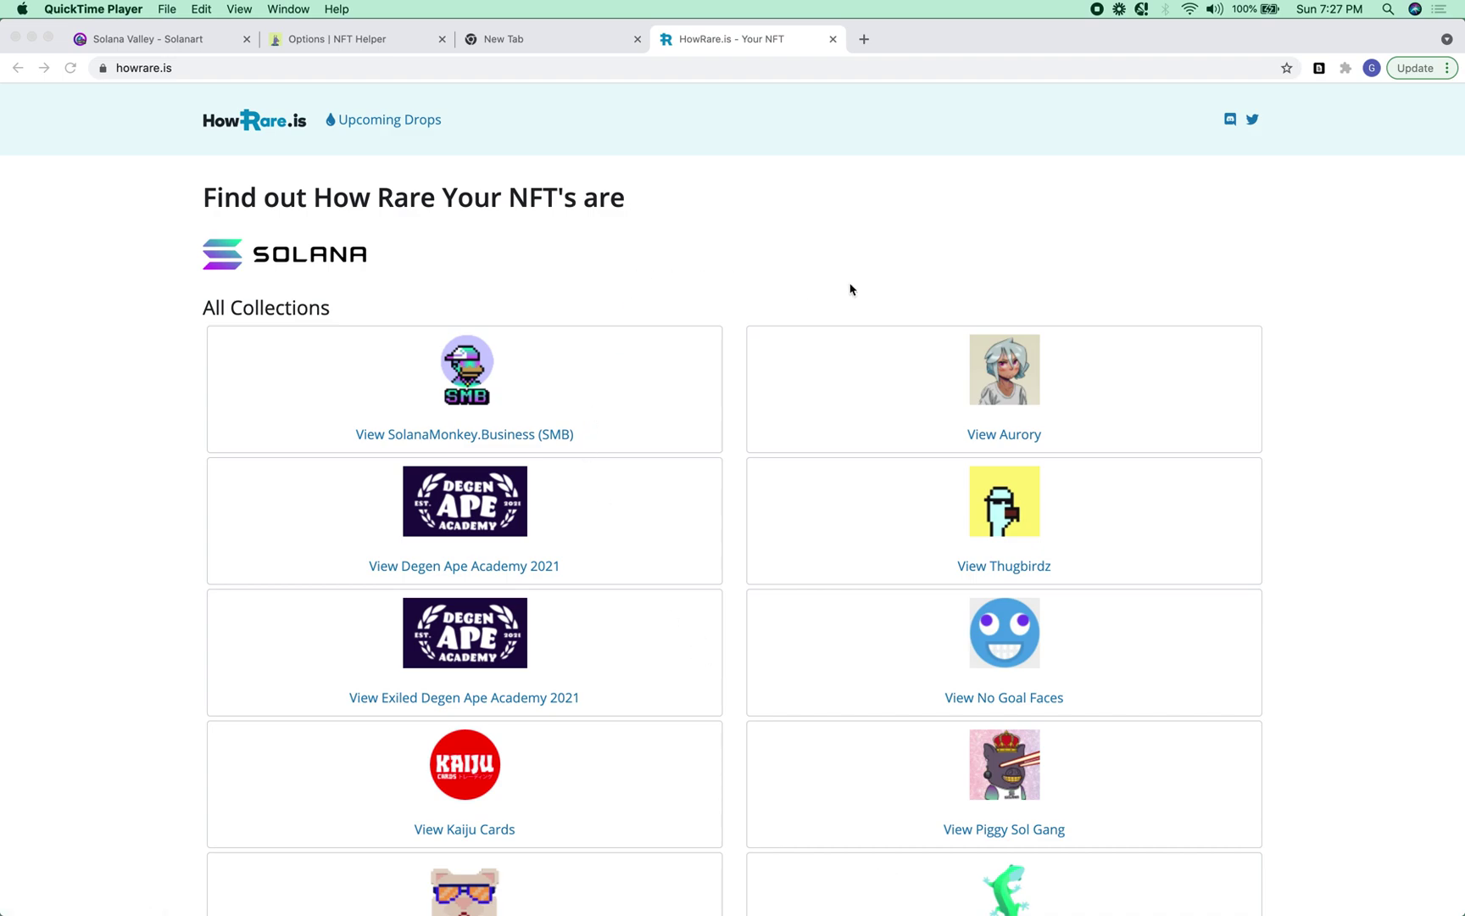
Search the HowRare.is collections list for 'solana v' and open Solana Valley
{"action": "left_click", "coordinate": [331, 40]}
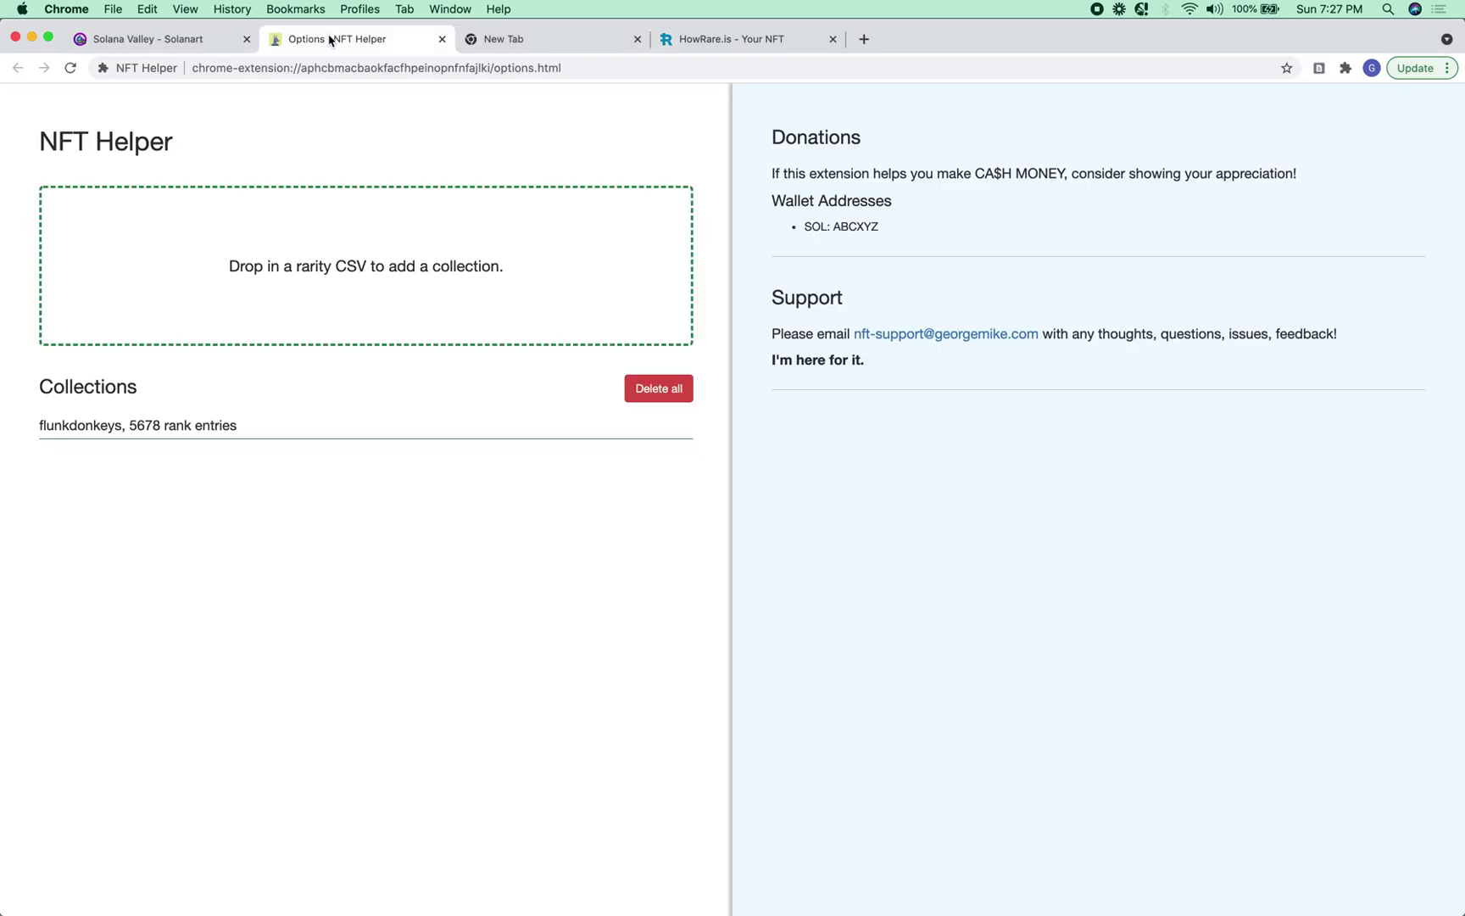
{"action": "left_click", "coordinate": [158, 48]}
{"action": "left_click", "coordinate": [713, 49]}
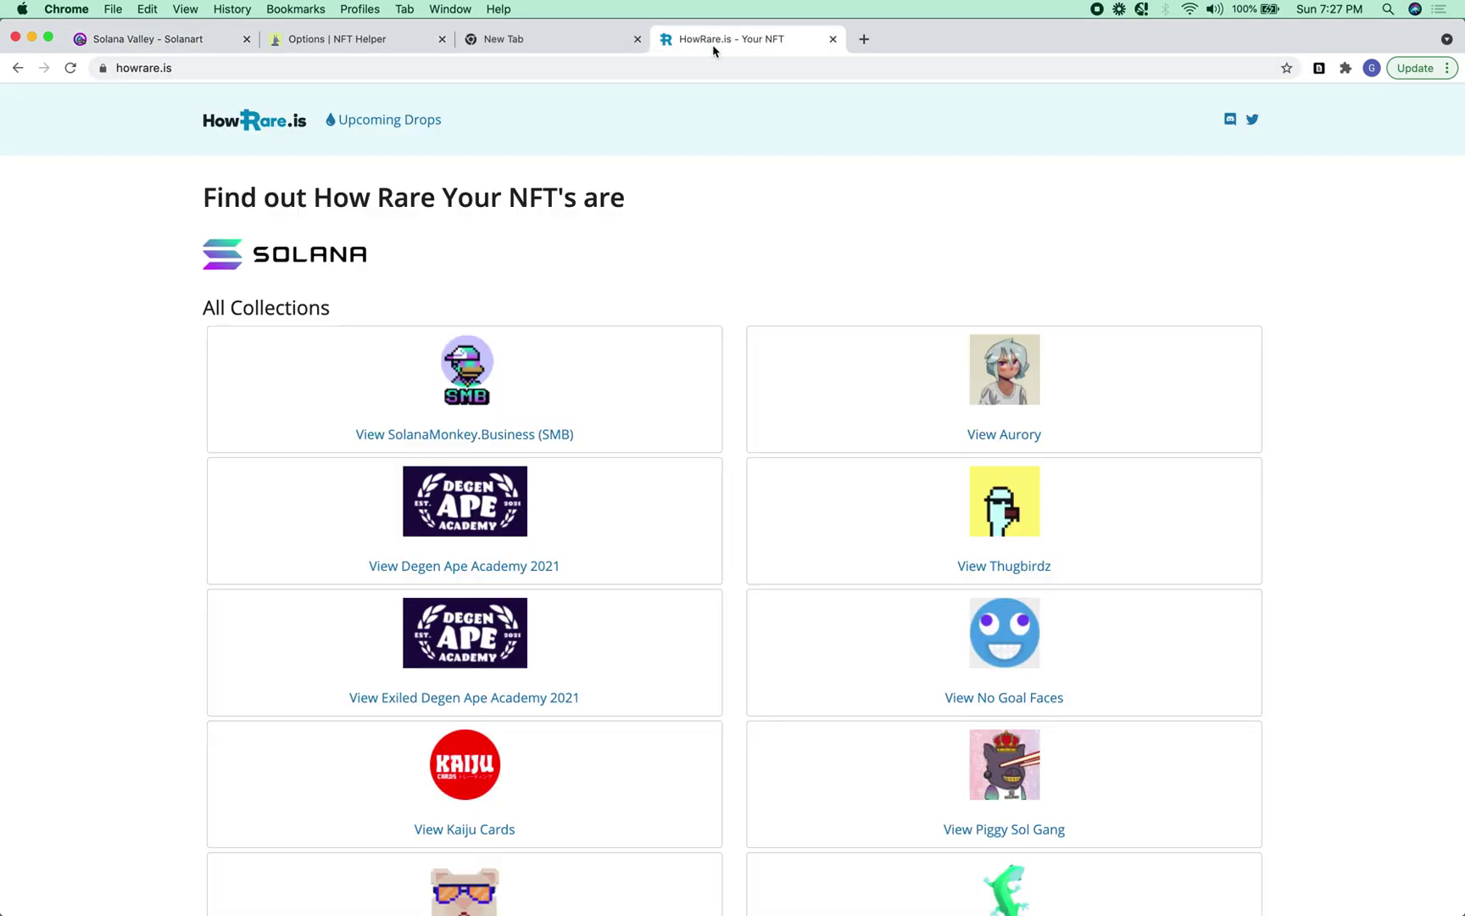
{"action": "scroll", "coordinate": [839, 407], "scroll_direction": "down", "scroll_amount": 1}
{"action": "scroll", "coordinate": [839, 407], "scroll_direction": "up", "scroll_amount": 1}
{"action": "key", "text": "super+f"}
{"action": "type", "text": "solana v"}
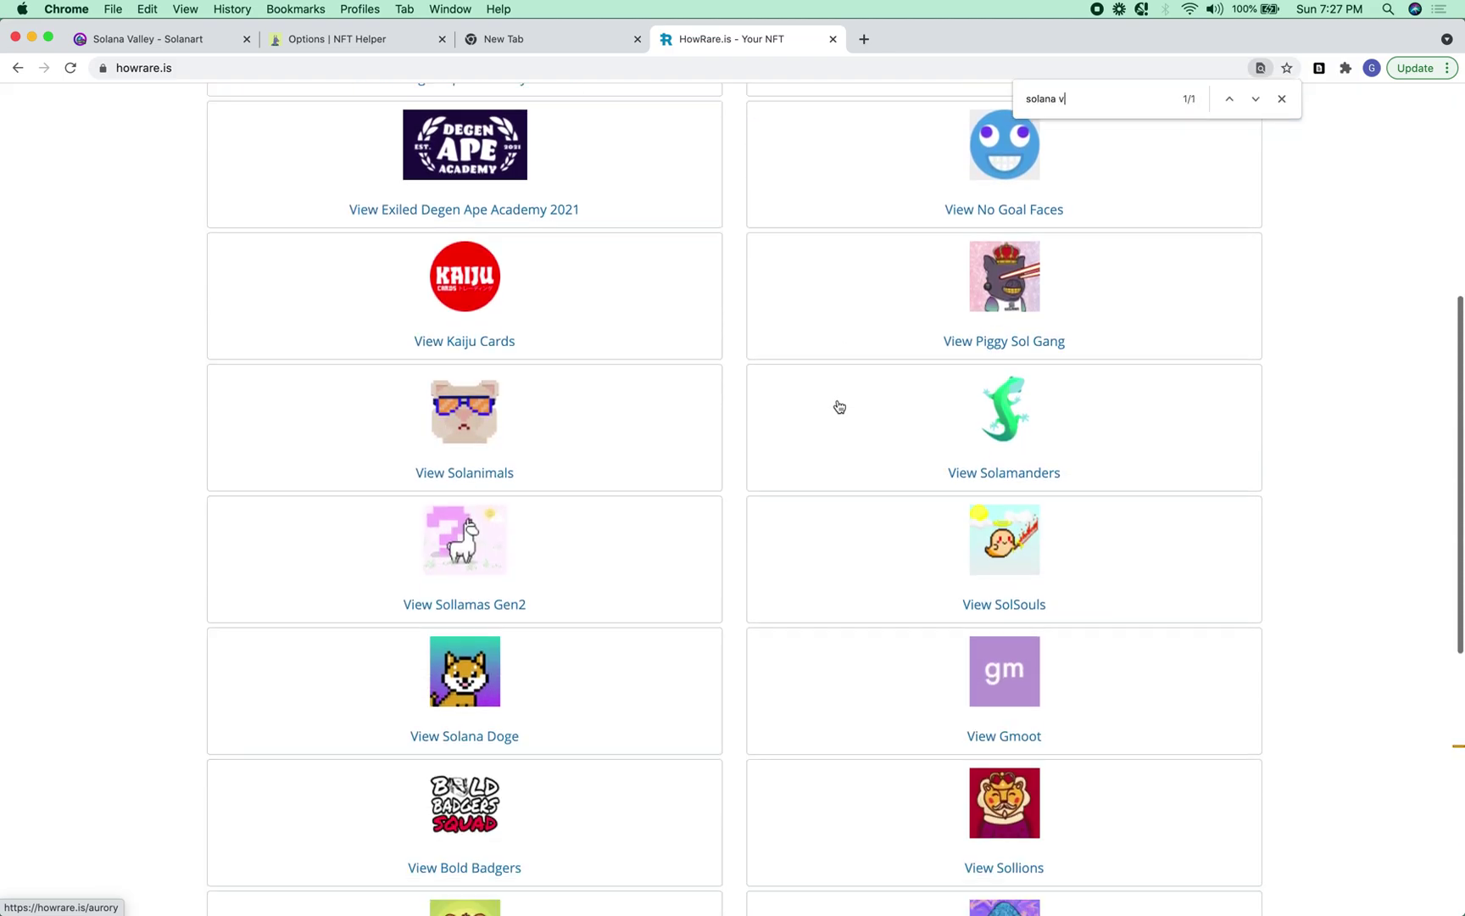
{"action": "key", "text": "Escape"}
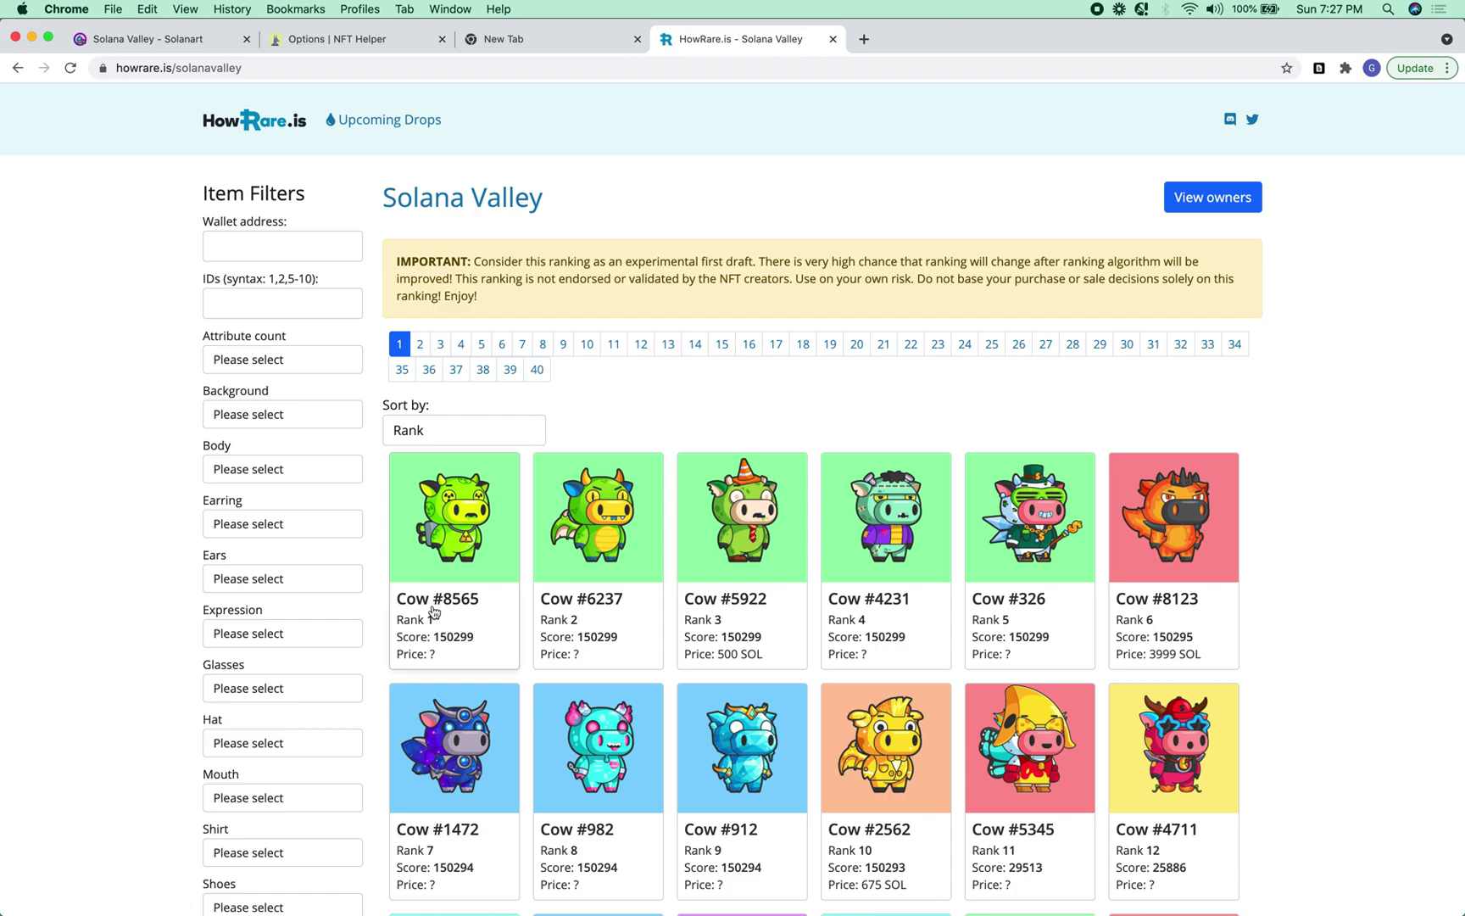
Launch the Table Capture workshop on a cow card, break it into 8 columns, and enable Paged tables
{"action": "right_click", "coordinate": [459, 599]}
{"action": "mouse_move", "coordinate": [626, 792]}
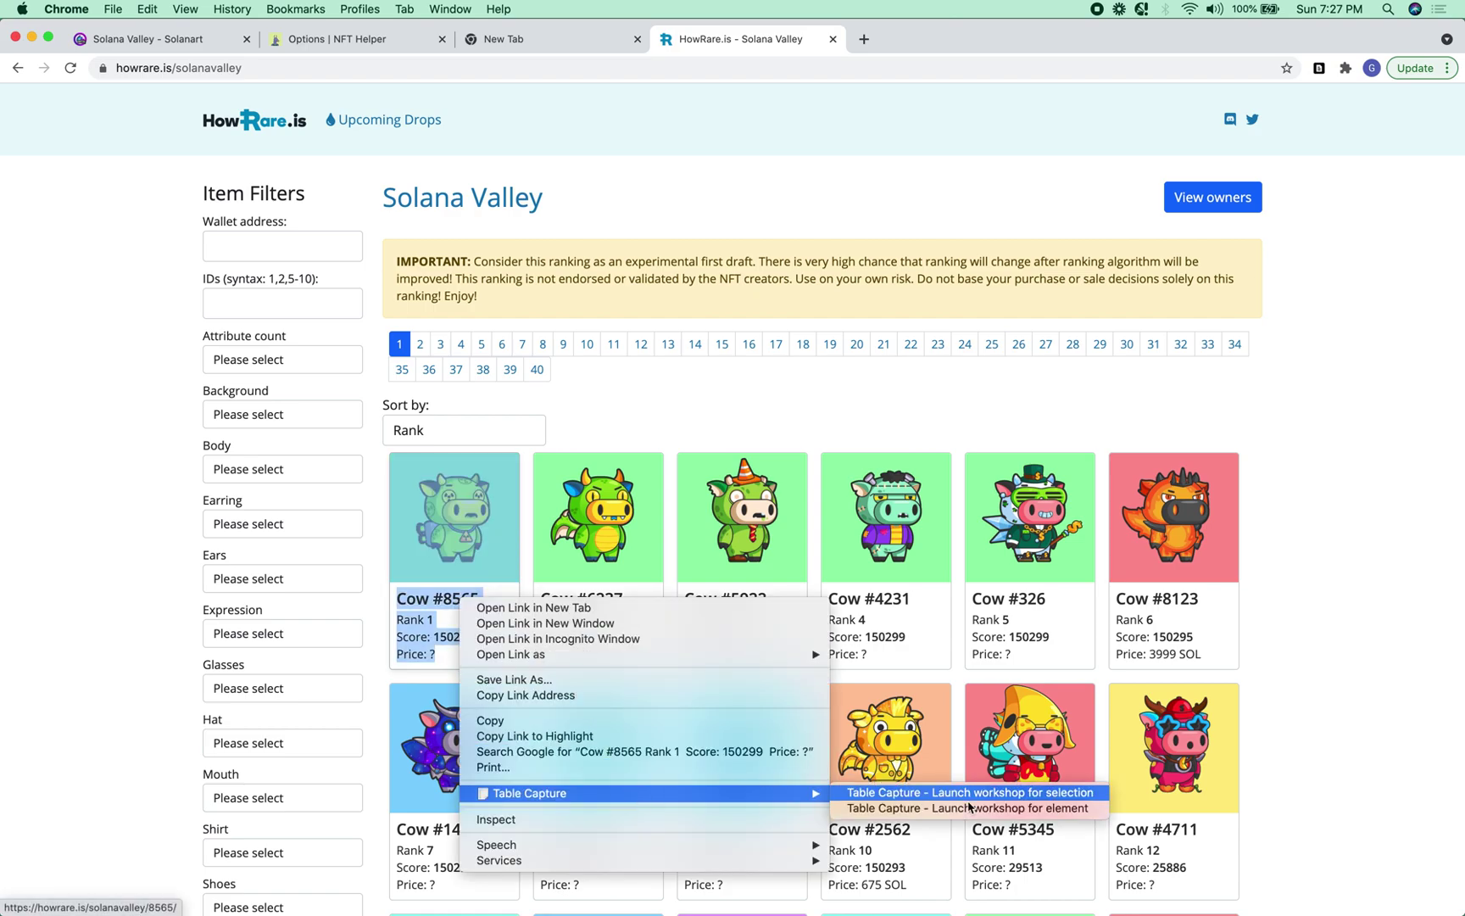
{"action": "left_click", "coordinate": [969, 806]}
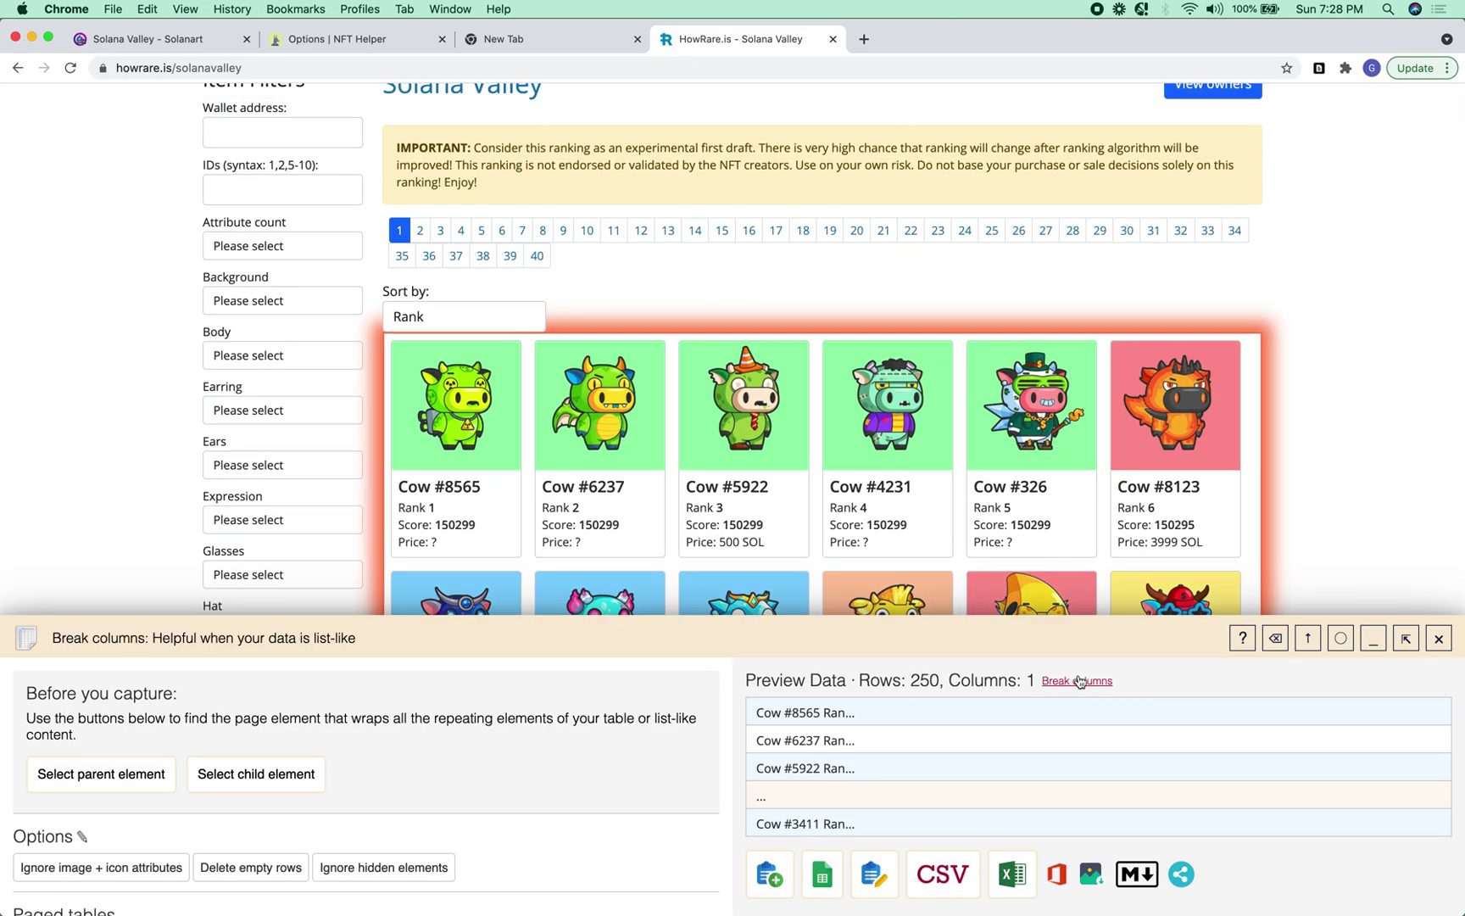
{"action": "left_click", "coordinate": [1079, 681]}
{"action": "scroll", "coordinate": [333, 848], "scroll_direction": "down", "scroll_amount": 3}
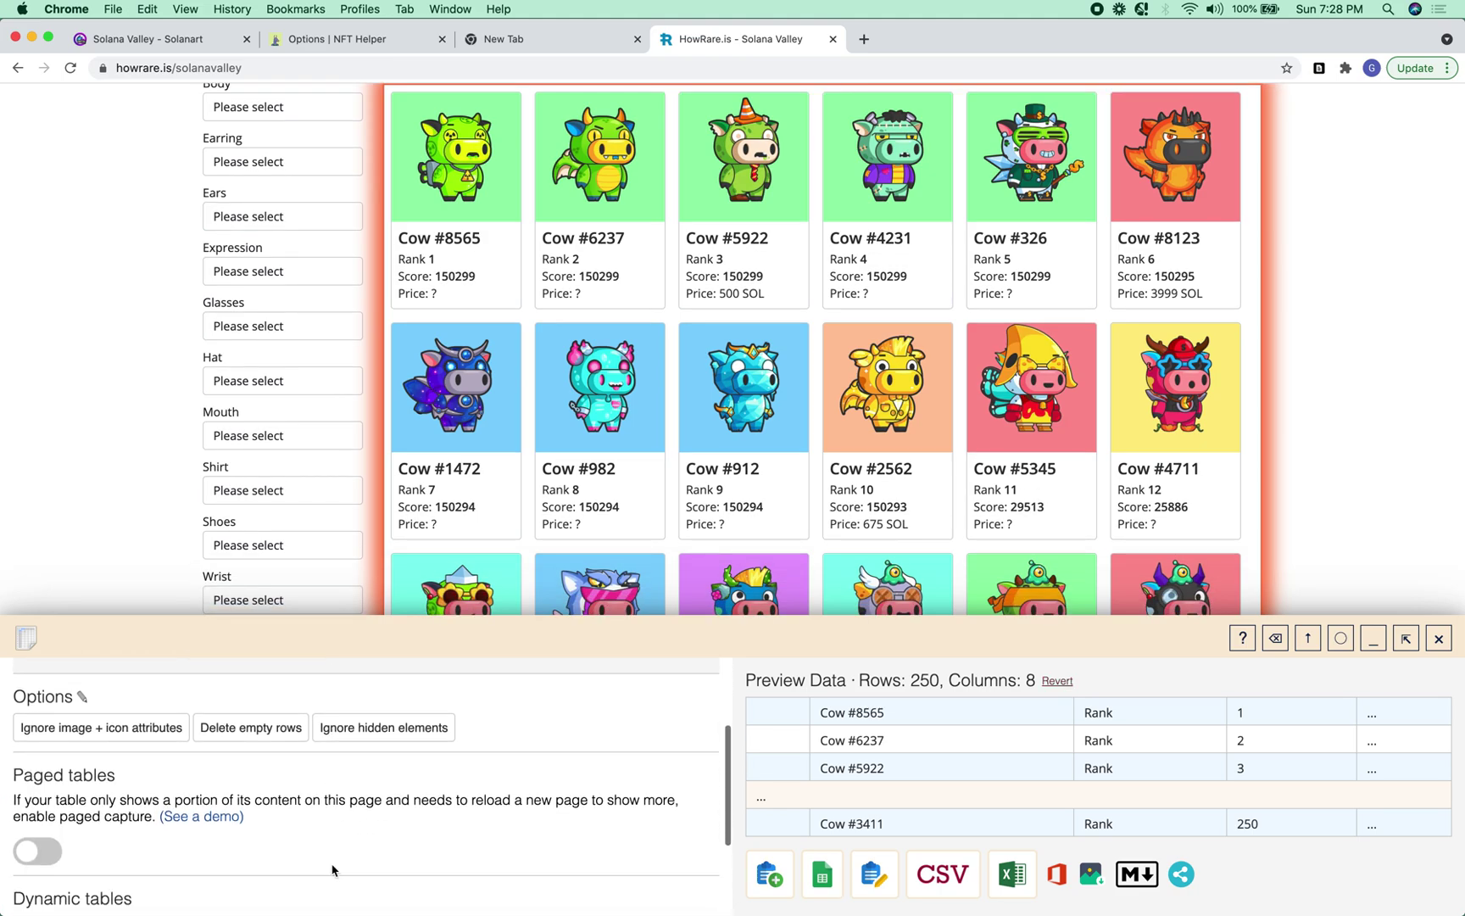
{"action": "left_click", "coordinate": [25, 852]}
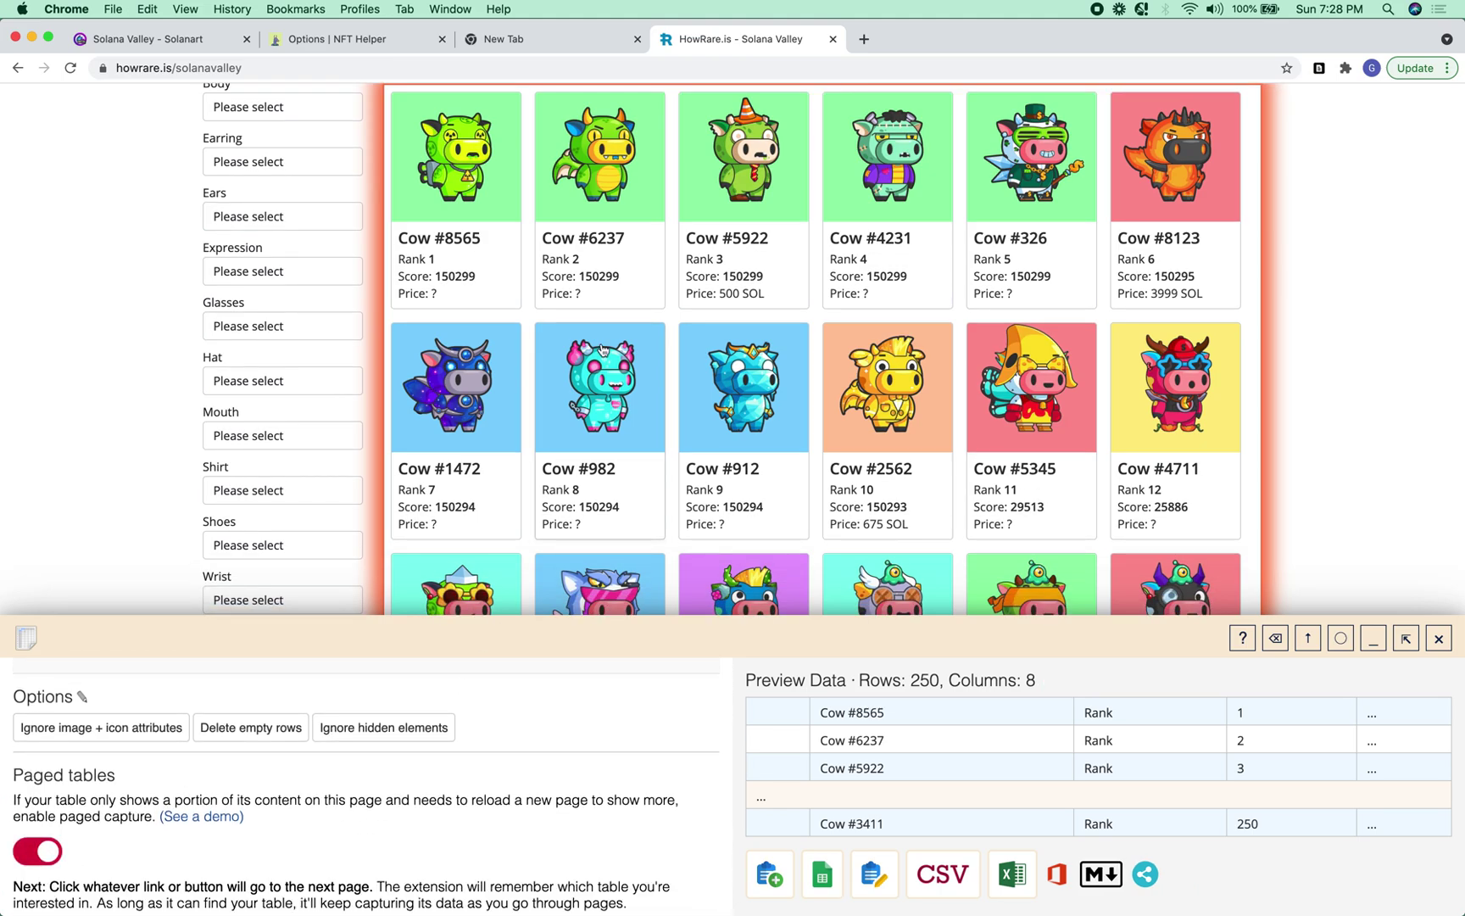
{"action": "scroll", "coordinate": [601, 350], "scroll_direction": "up", "scroll_amount": 3}
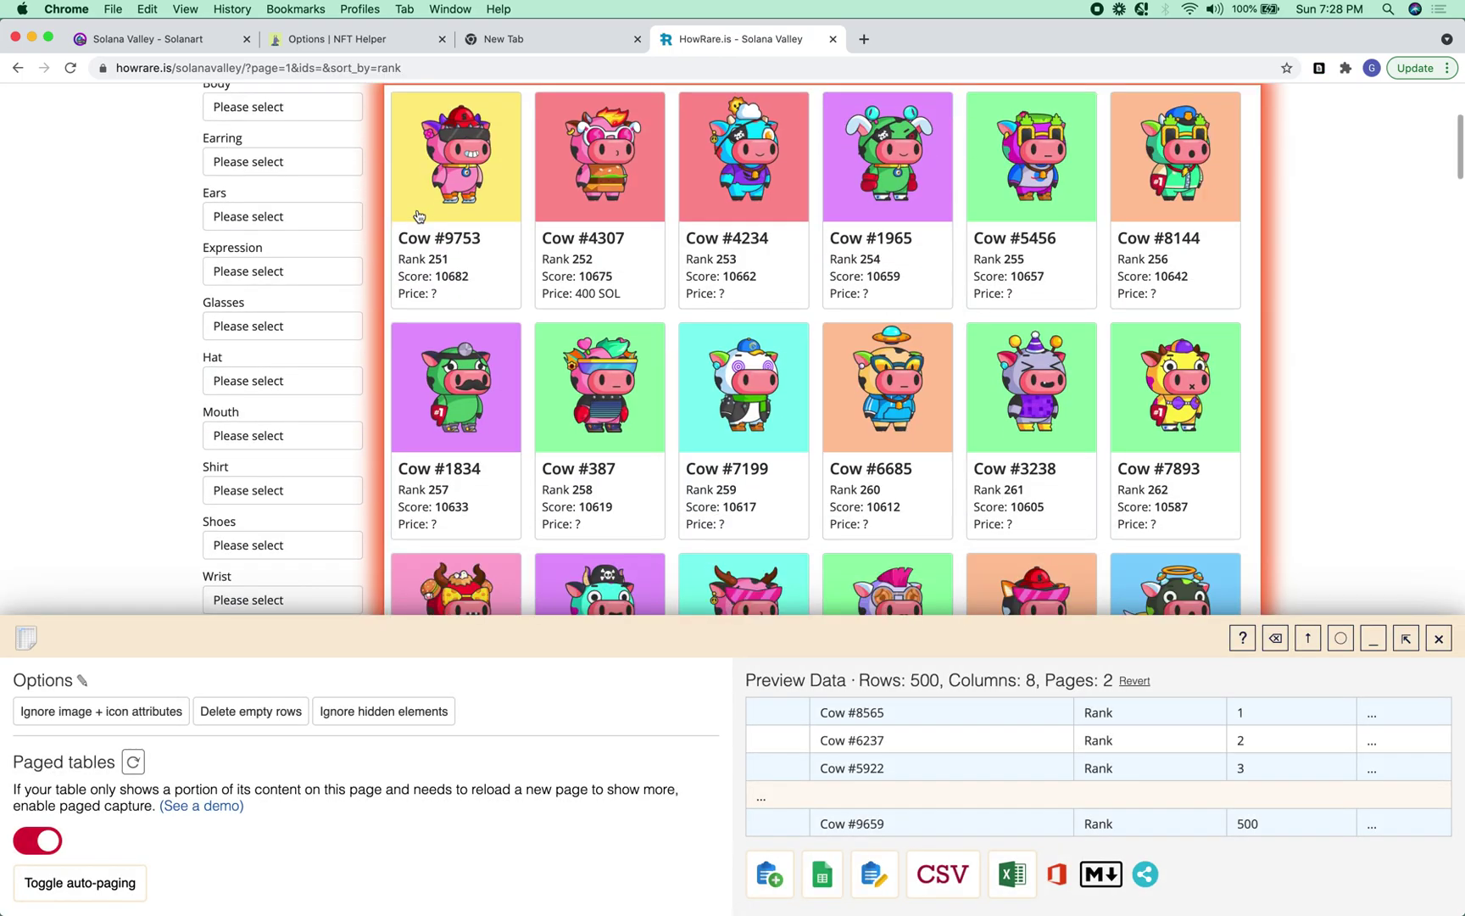
Append successive ranking pages to the capture, reaching 3000 rows over 12 pages
{"action": "scroll", "coordinate": [468, 181], "scroll_direction": "up", "scroll_amount": 3}
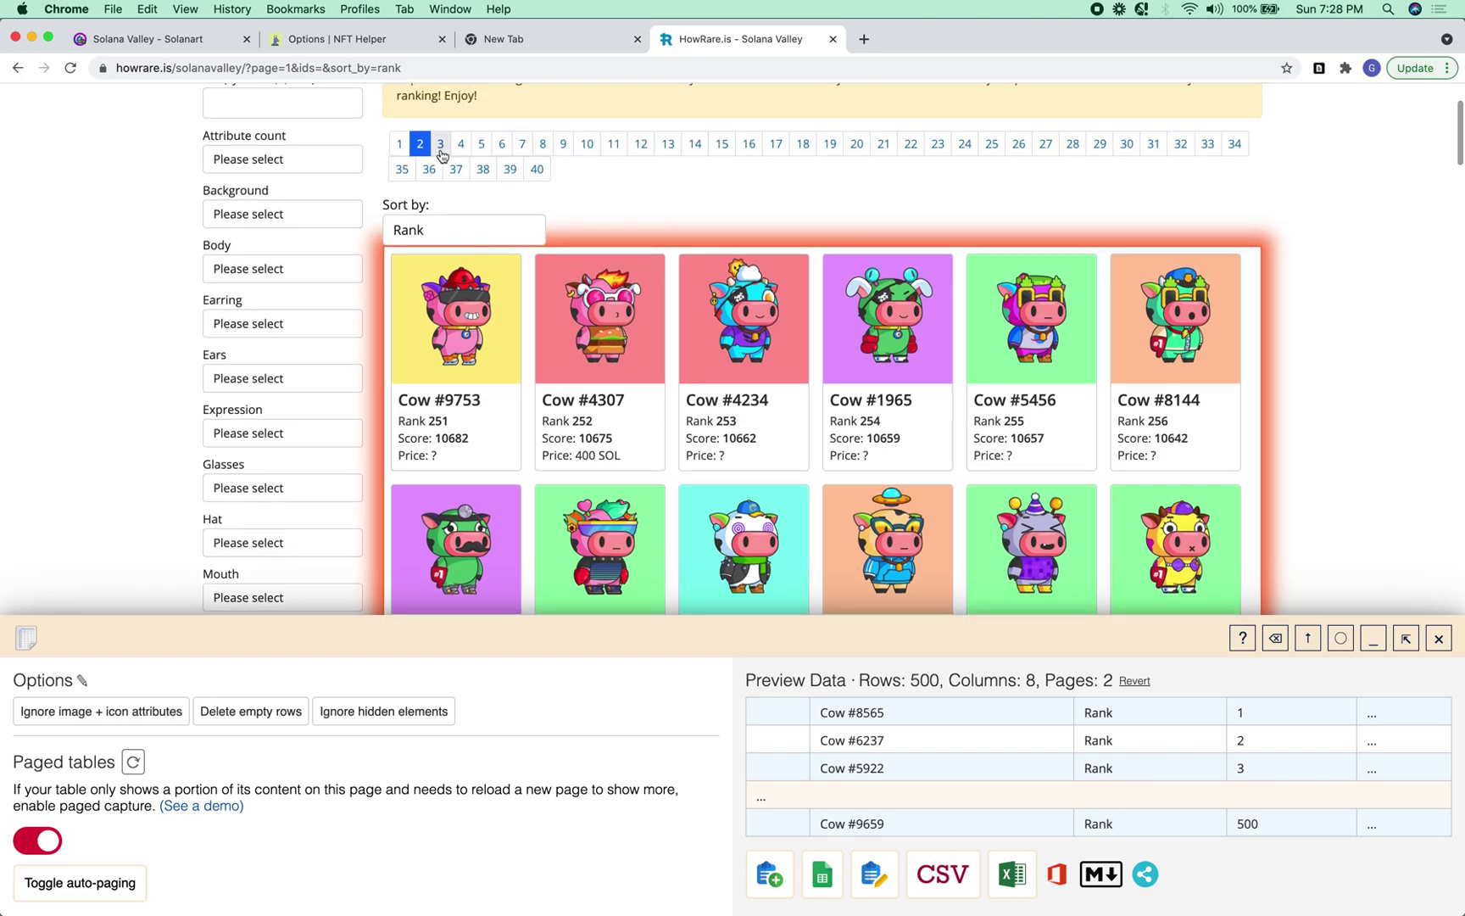
{"action": "left_click", "coordinate": [440, 146]}
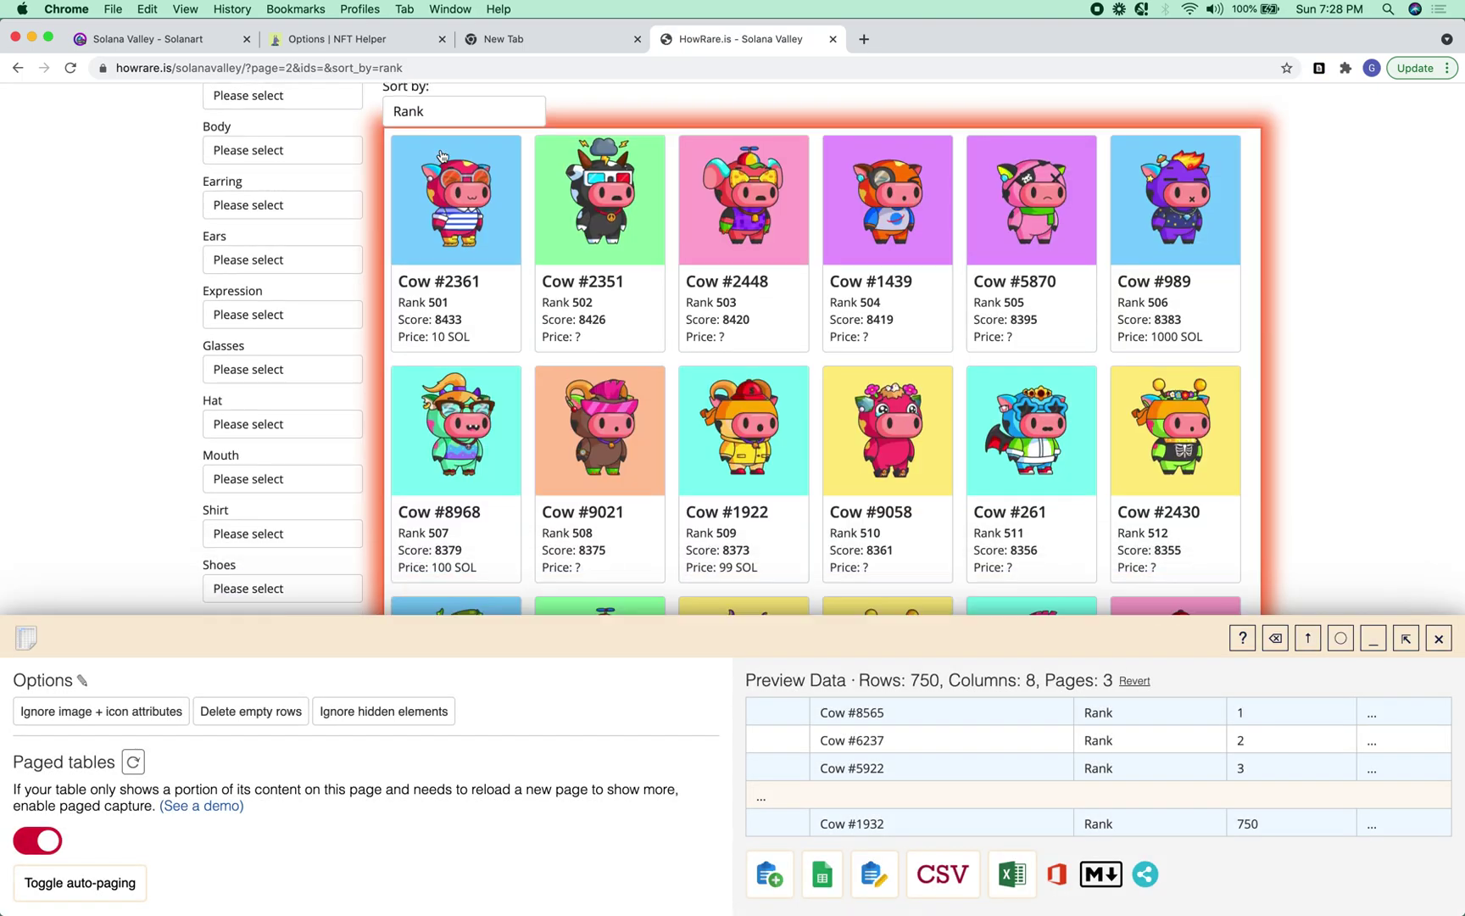
{"action": "scroll", "coordinate": [492, 229], "scroll_direction": "down", "scroll_amount": 1}
{"action": "scroll", "coordinate": [476, 826], "scroll_direction": "down", "scroll_amount": 1}
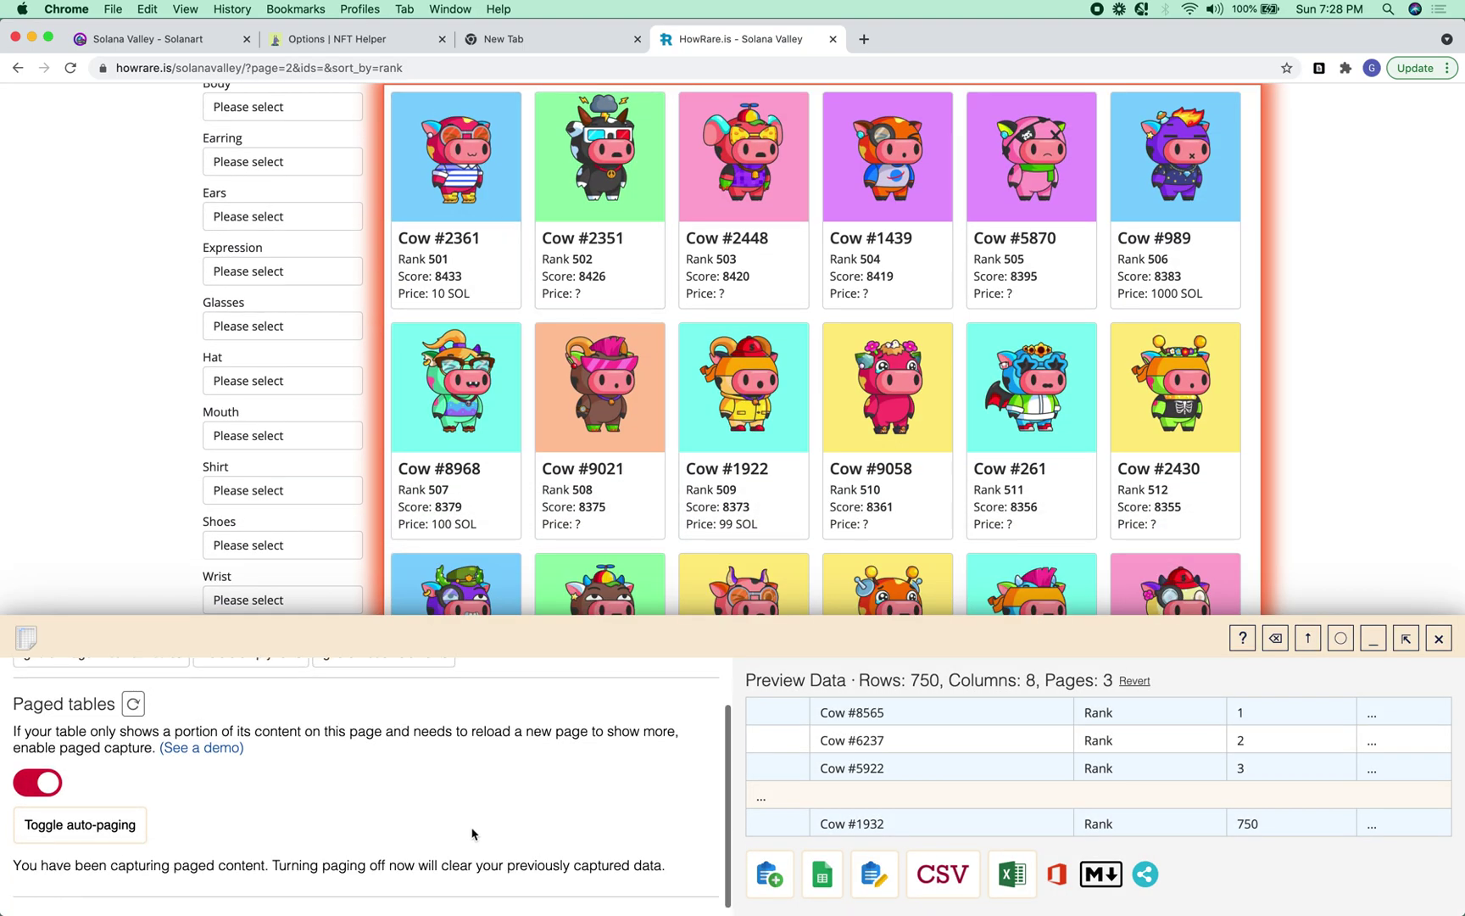
{"action": "scroll", "coordinate": [719, 259], "scroll_direction": "up", "scroll_amount": 3}
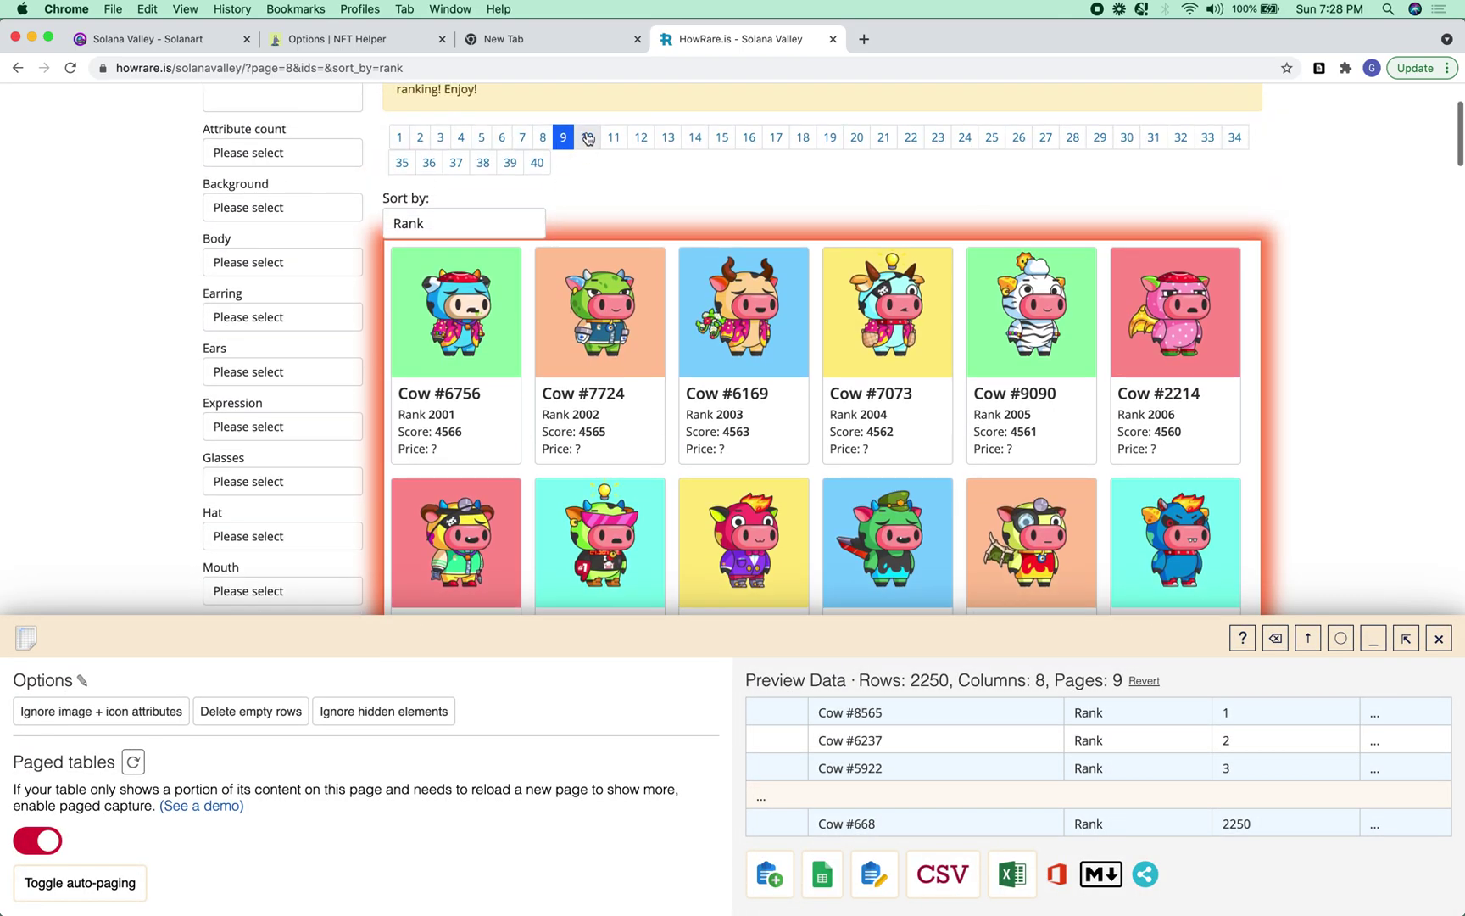
{"action": "left_click", "coordinate": [588, 137]}
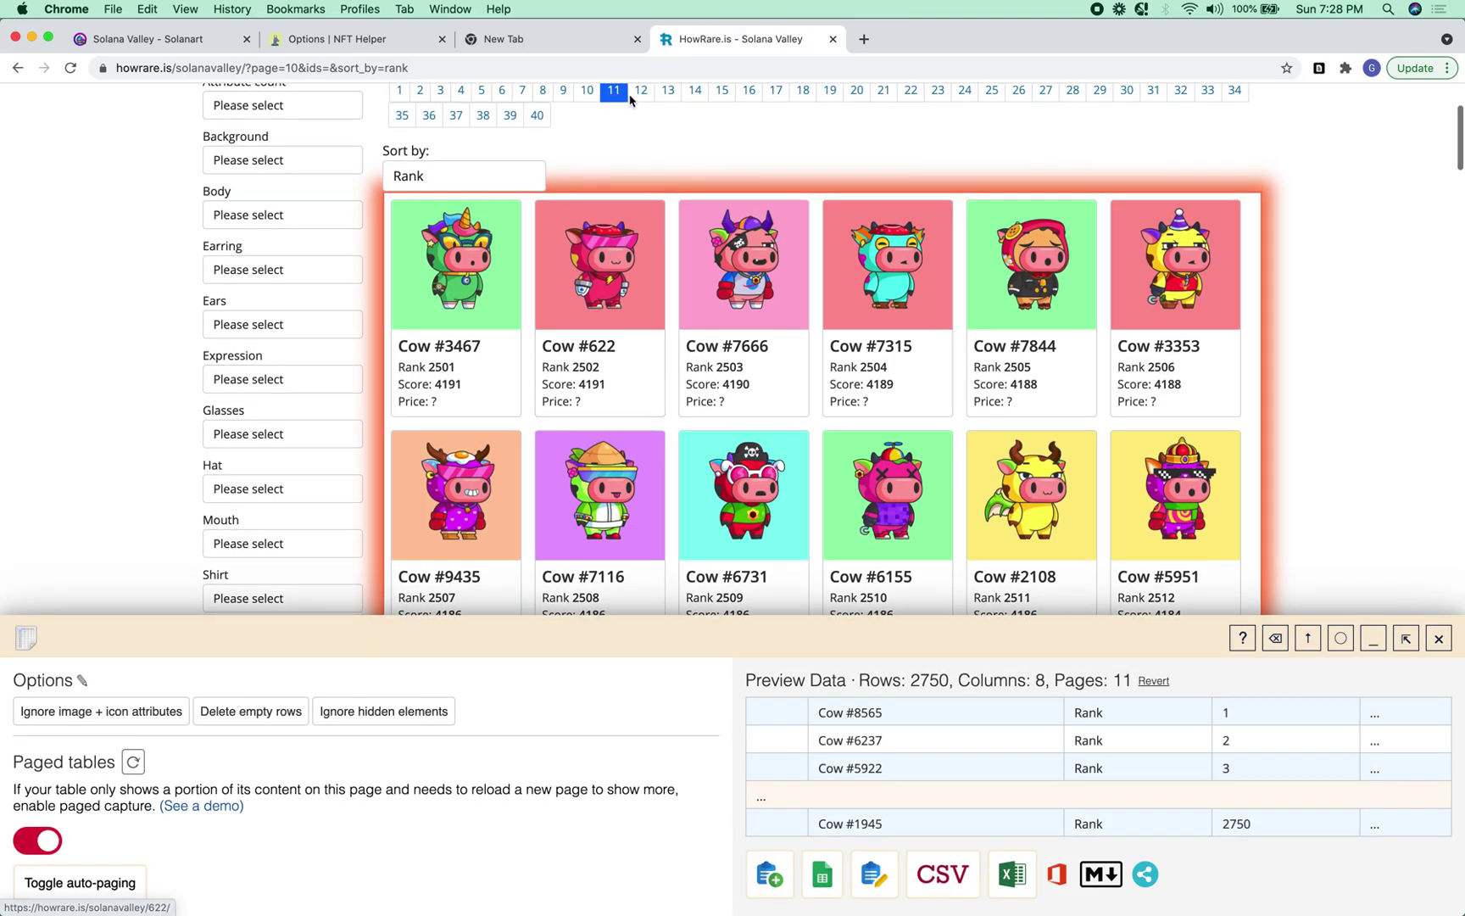
{"action": "left_click", "coordinate": [641, 92]}
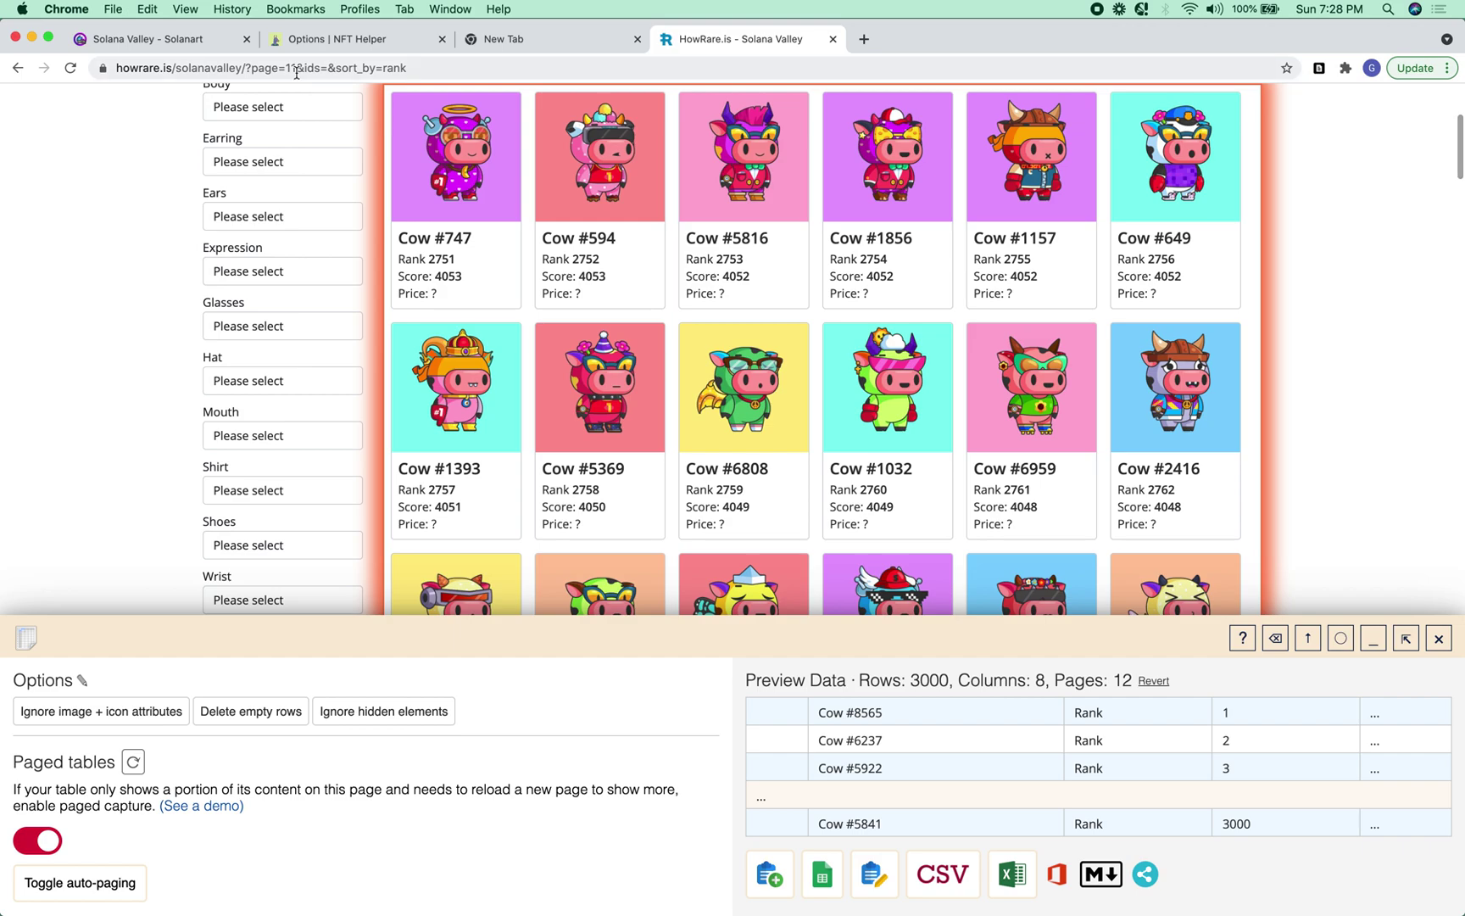
{"action": "left_click", "coordinate": [296, 70]}
Jump to ranking page 12 by editing the address, then retry the capture after its error
{"action": "left_click", "coordinate": [290, 69]}
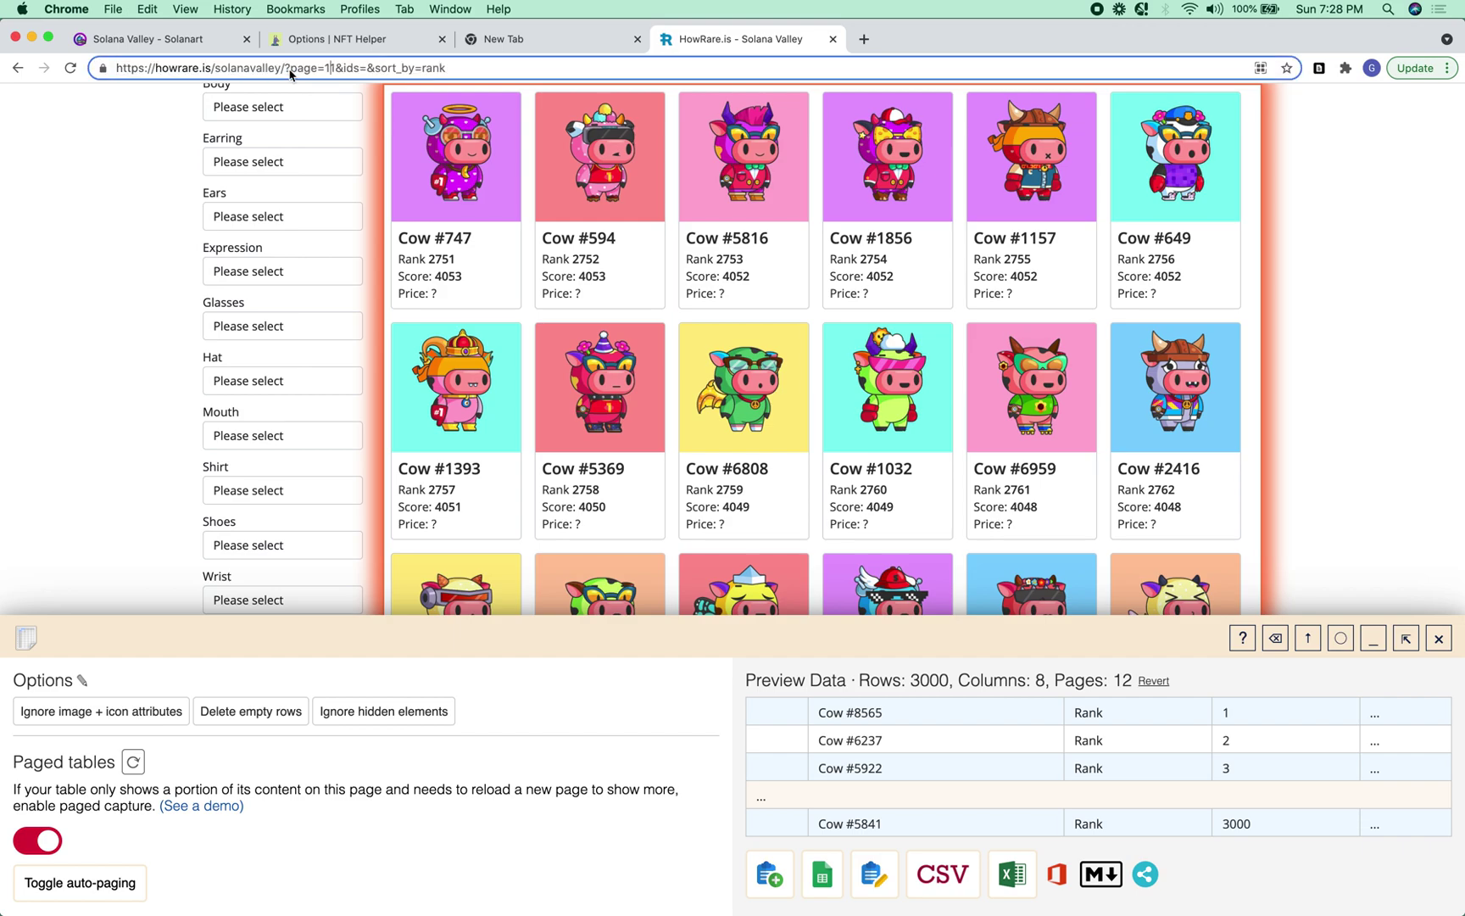
{"action": "key", "text": "BackSpace"}
{"action": "type", "text": "2"}
{"action": "key", "text": "Return"}
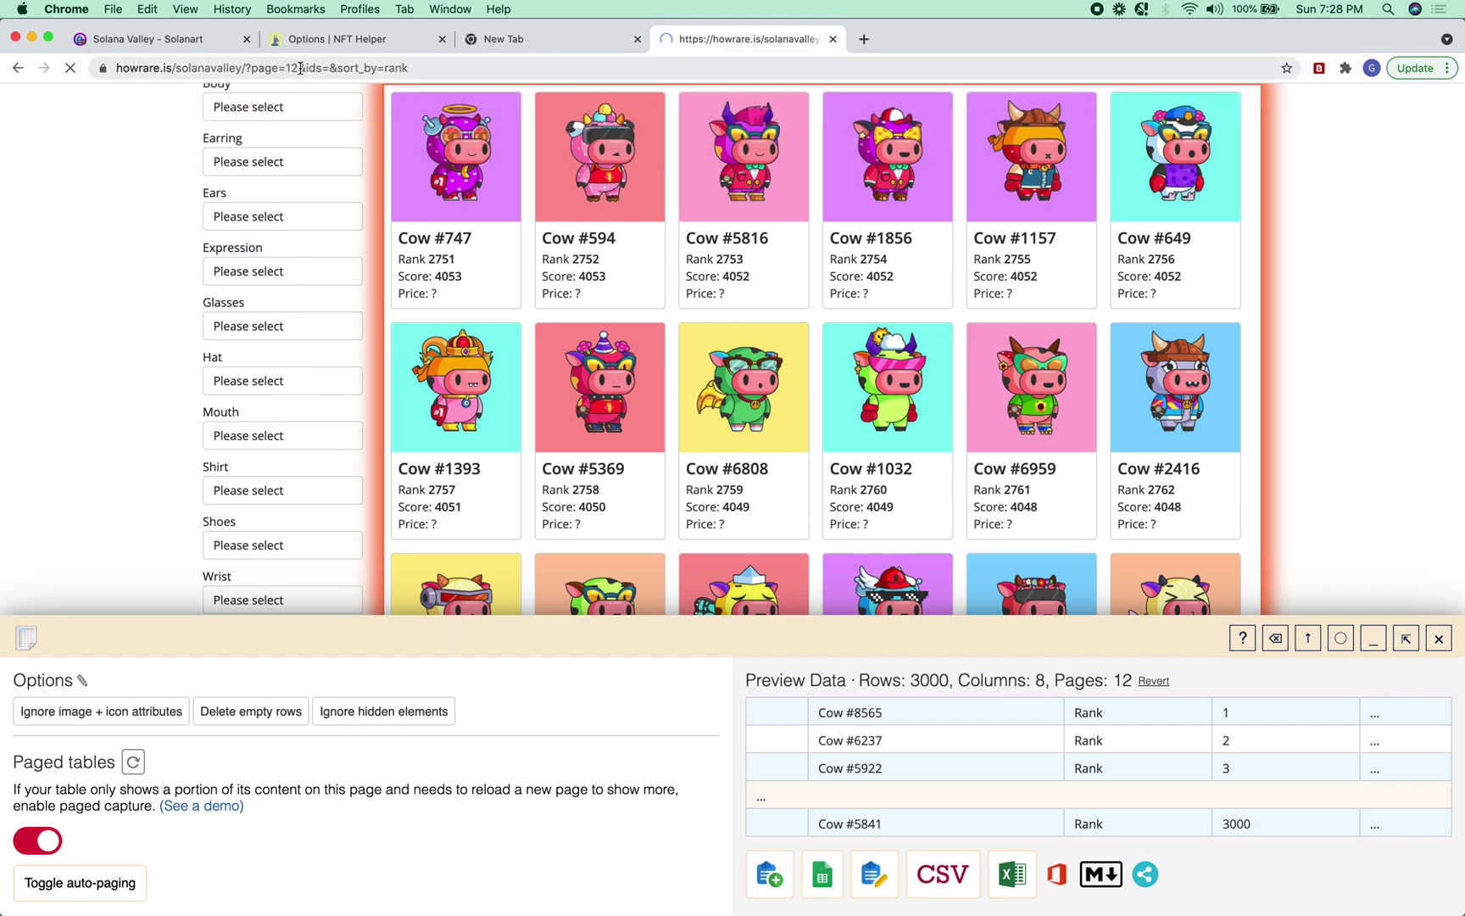
{"action": "left_click", "coordinate": [300, 68]}
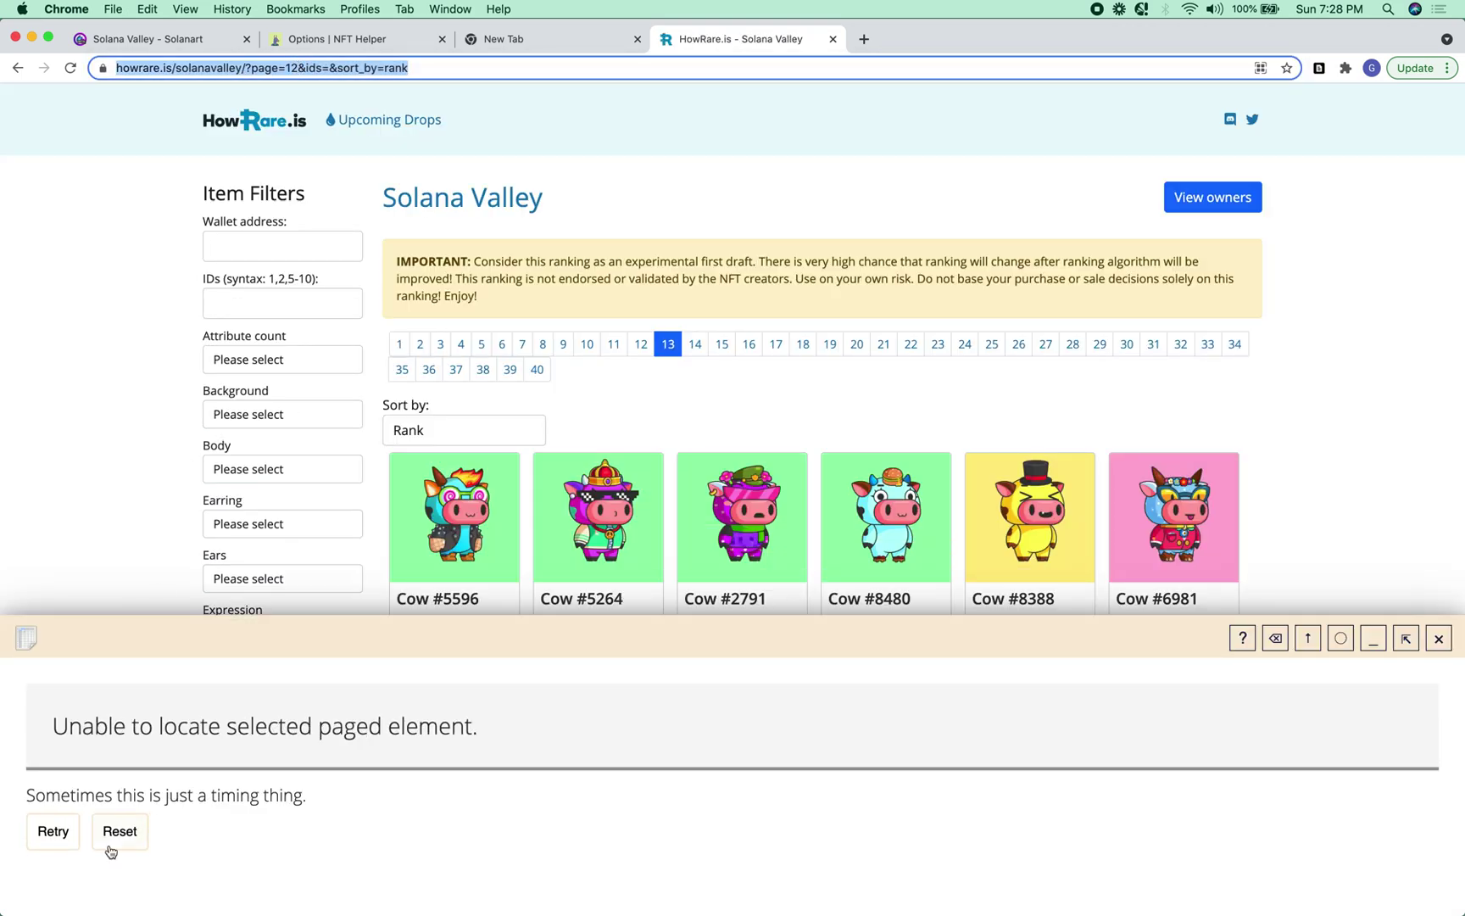
{"action": "left_click", "coordinate": [53, 835]}
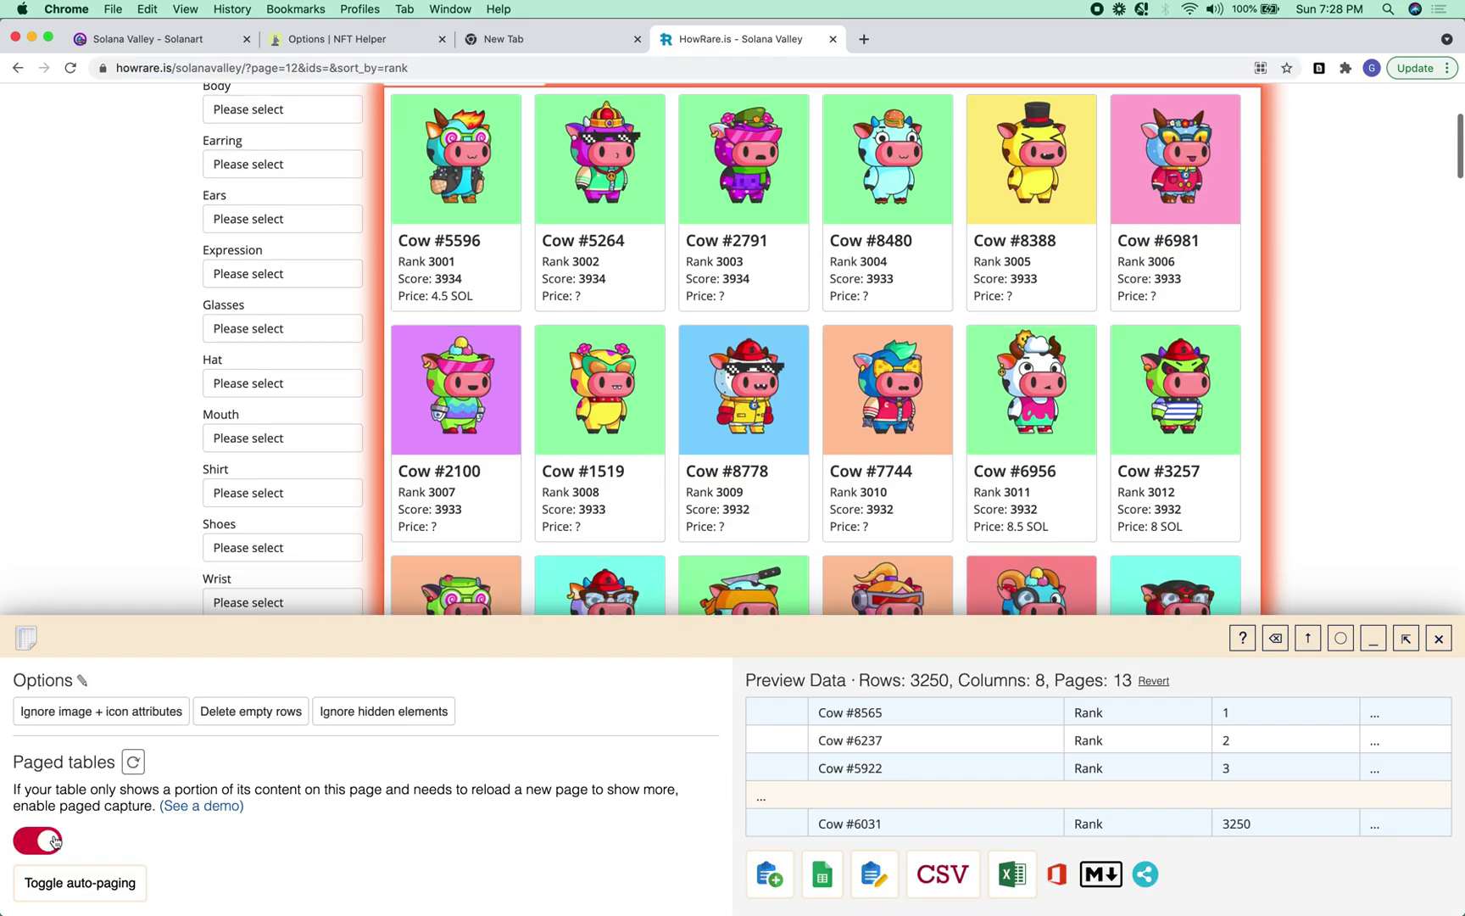
Append ranking pages from rank 3501 through pages 18, 19 and 21, reaching 5250 rows
{"action": "scroll", "coordinate": [712, 445], "scroll_direction": "up", "scroll_amount": 3}
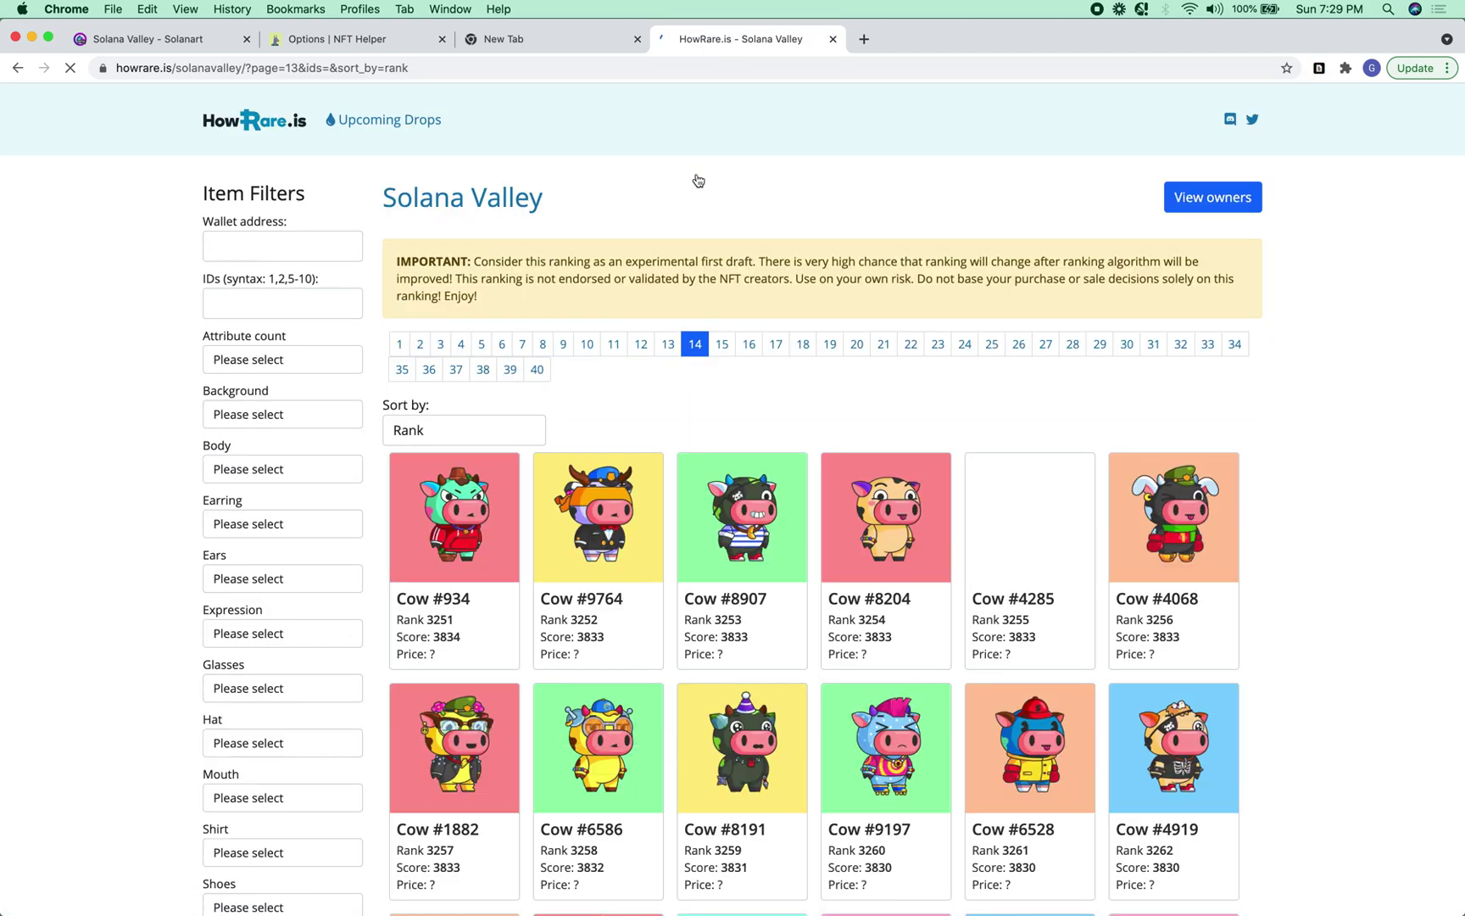
{"action": "scroll", "coordinate": [720, 229], "scroll_direction": "up", "scroll_amount": 1}
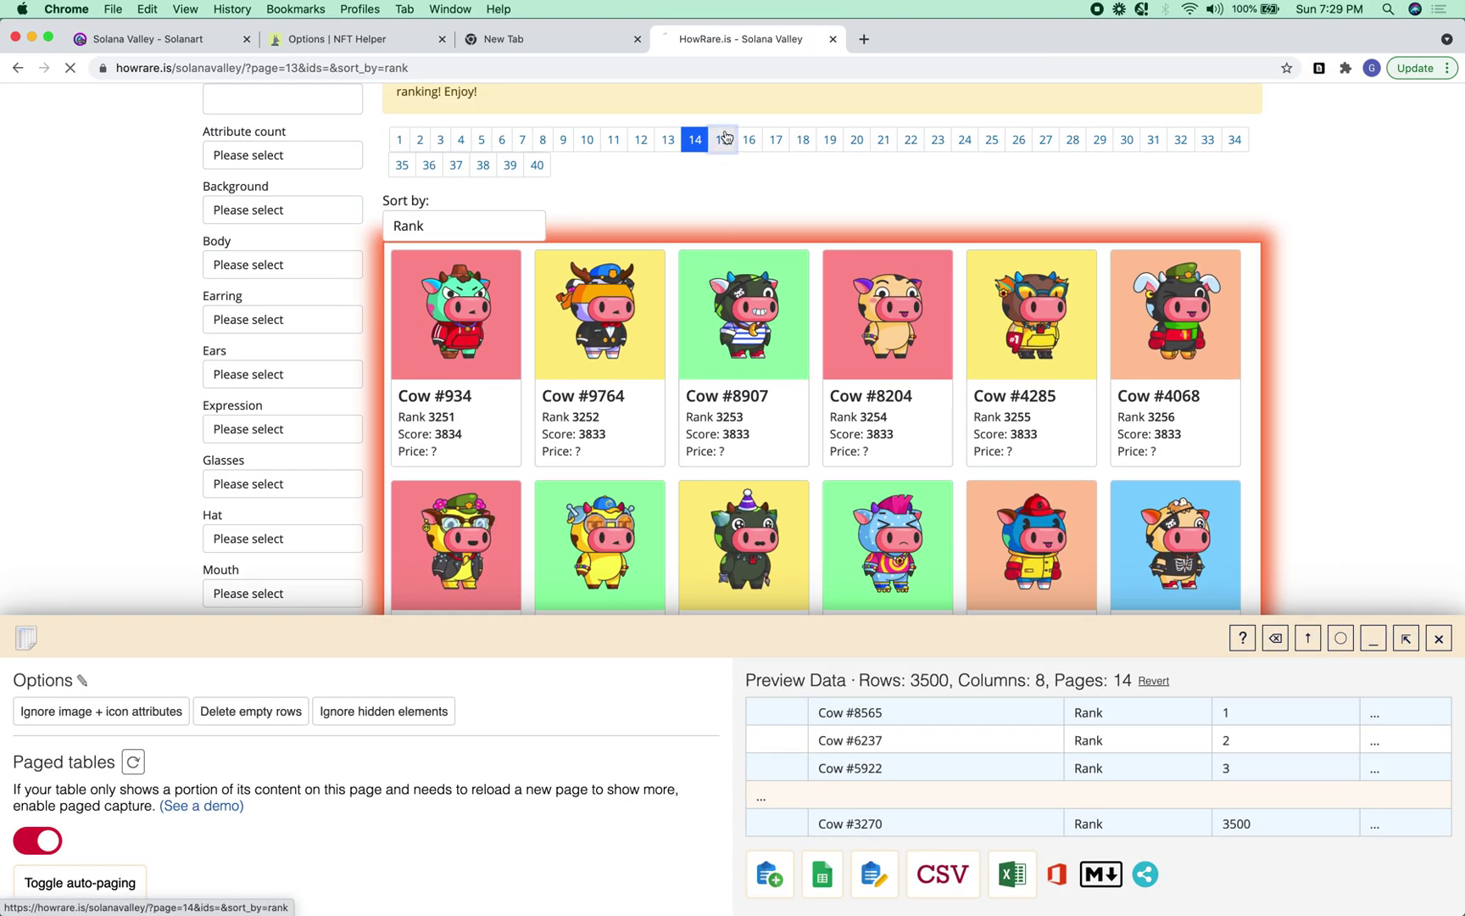
{"action": "left_click", "coordinate": [725, 137]}
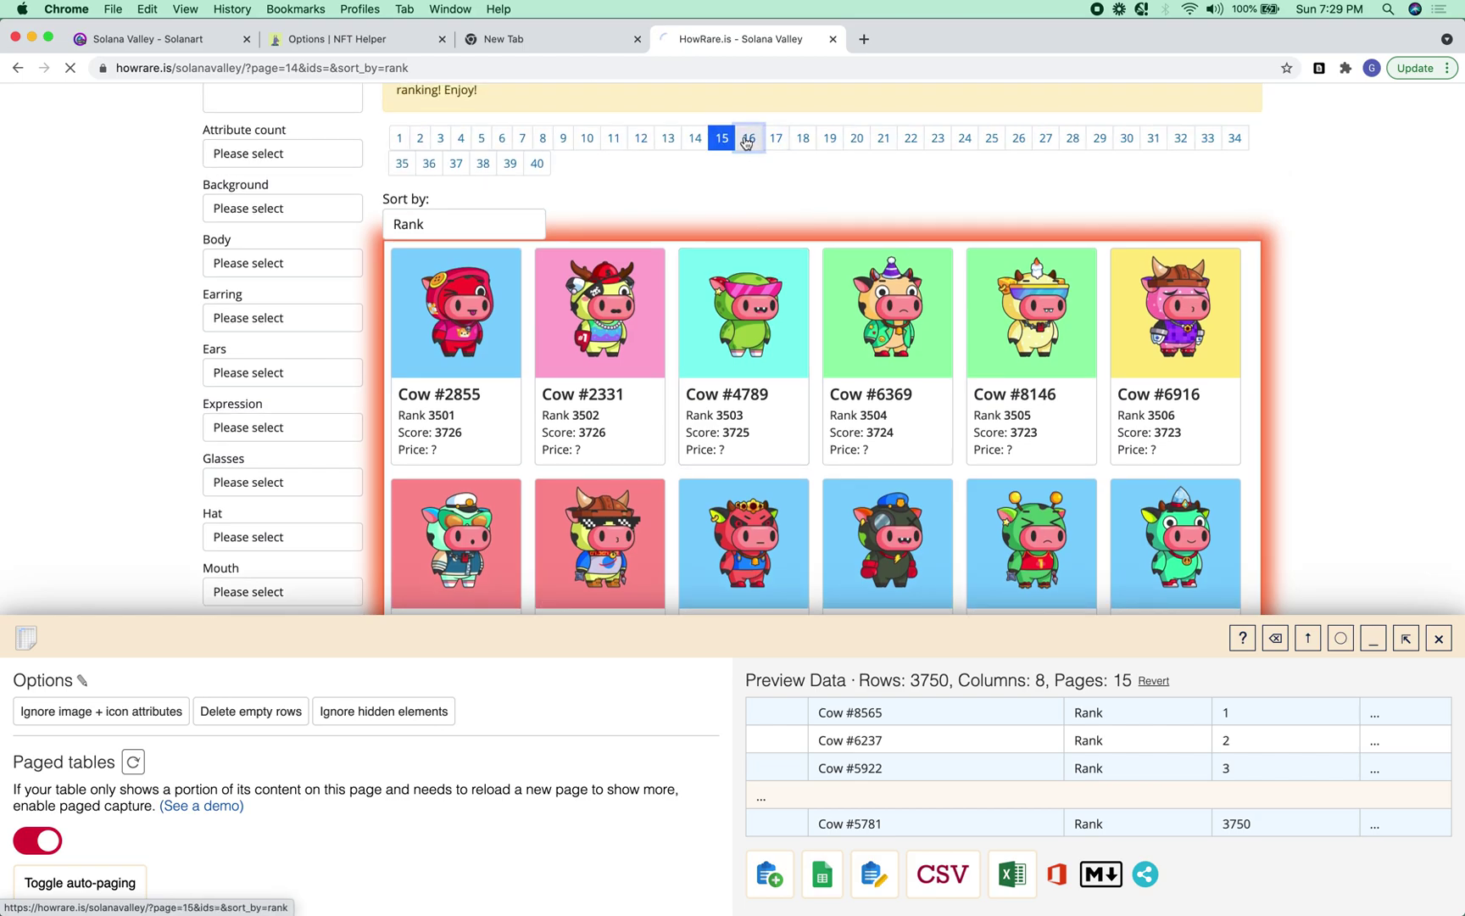
{"action": "left_click", "coordinate": [746, 138]}
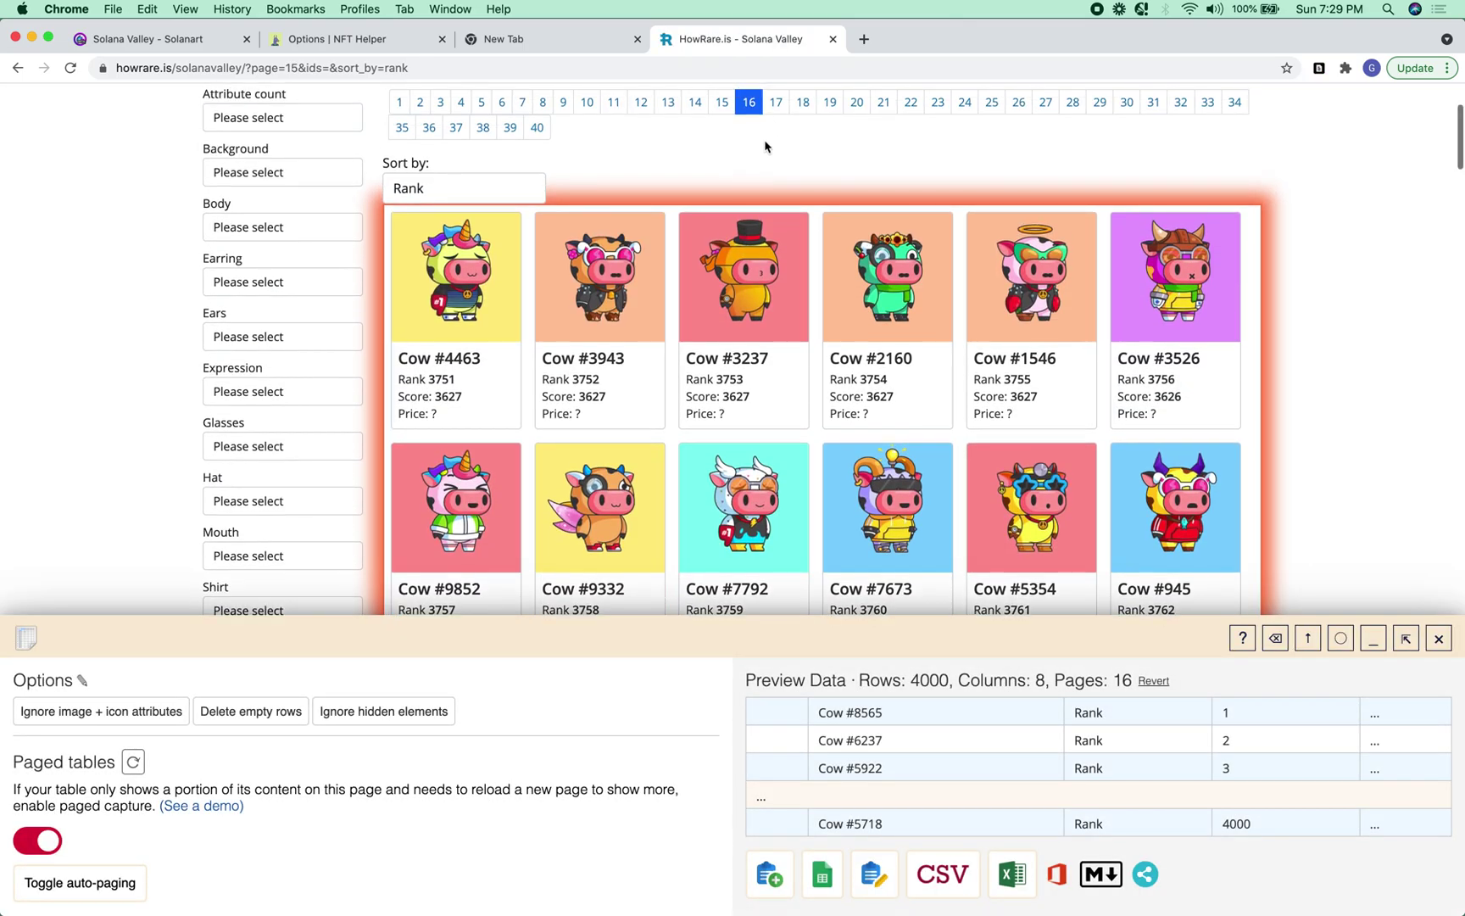
{"action": "left_click", "coordinate": [777, 104]}
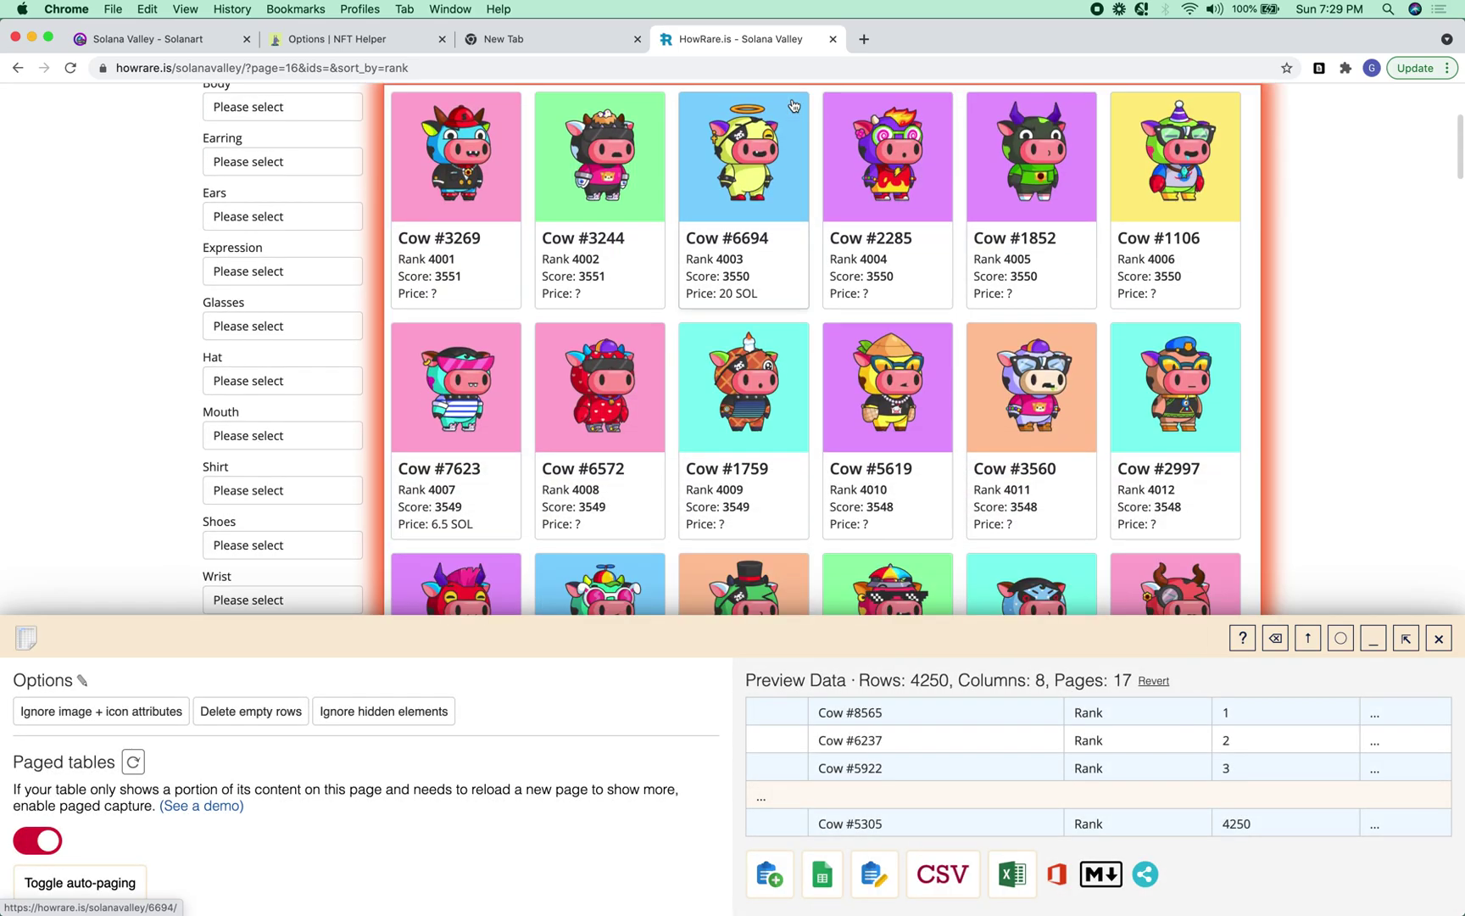
{"action": "scroll", "coordinate": [800, 106], "scroll_direction": "up", "scroll_amount": 1}
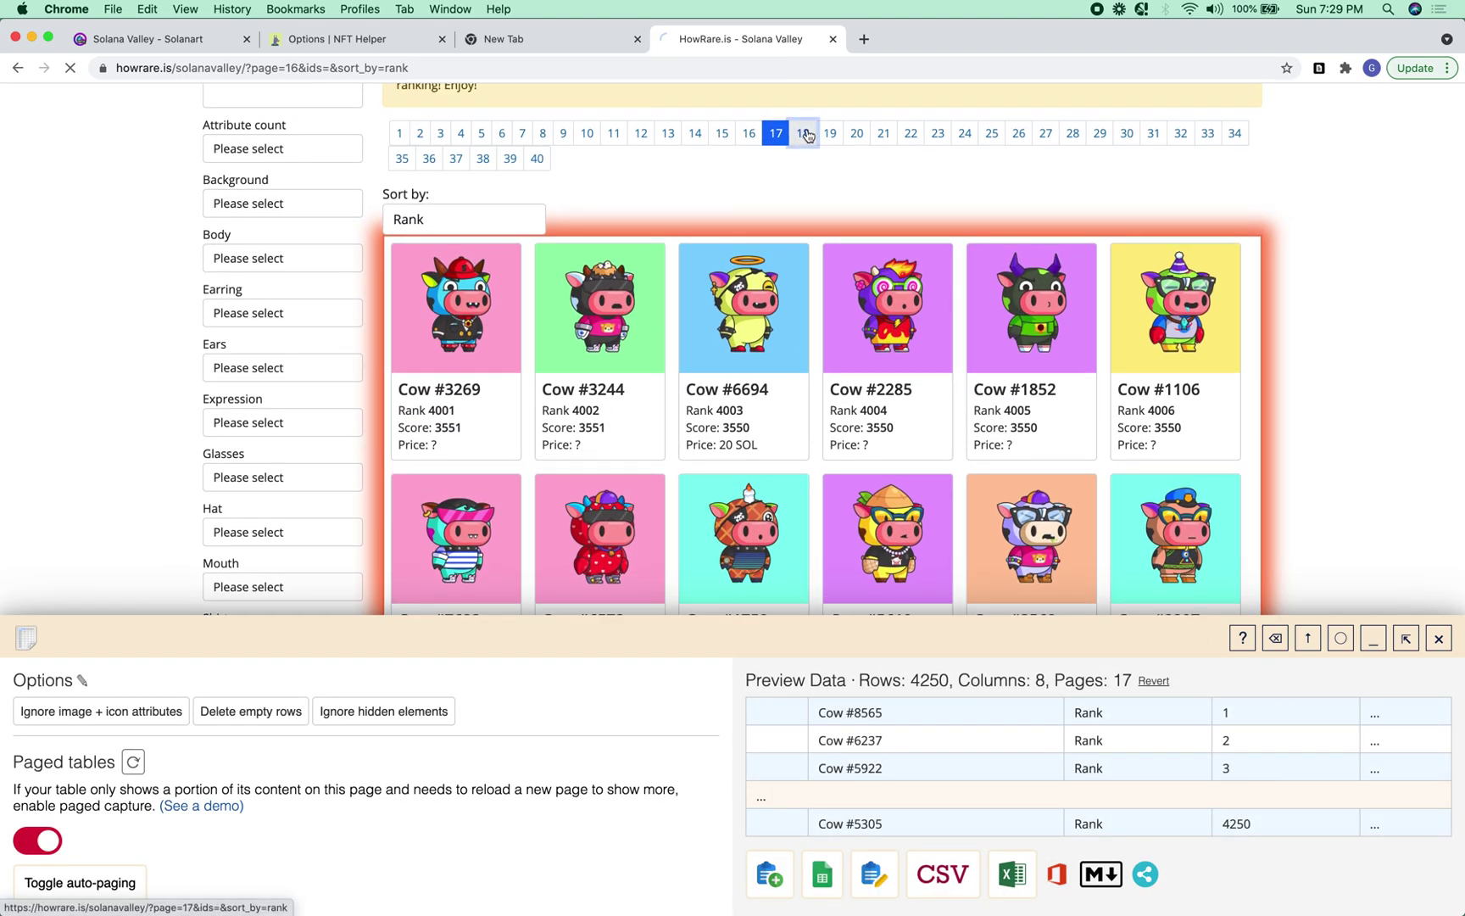
{"action": "left_click", "coordinate": [804, 131]}
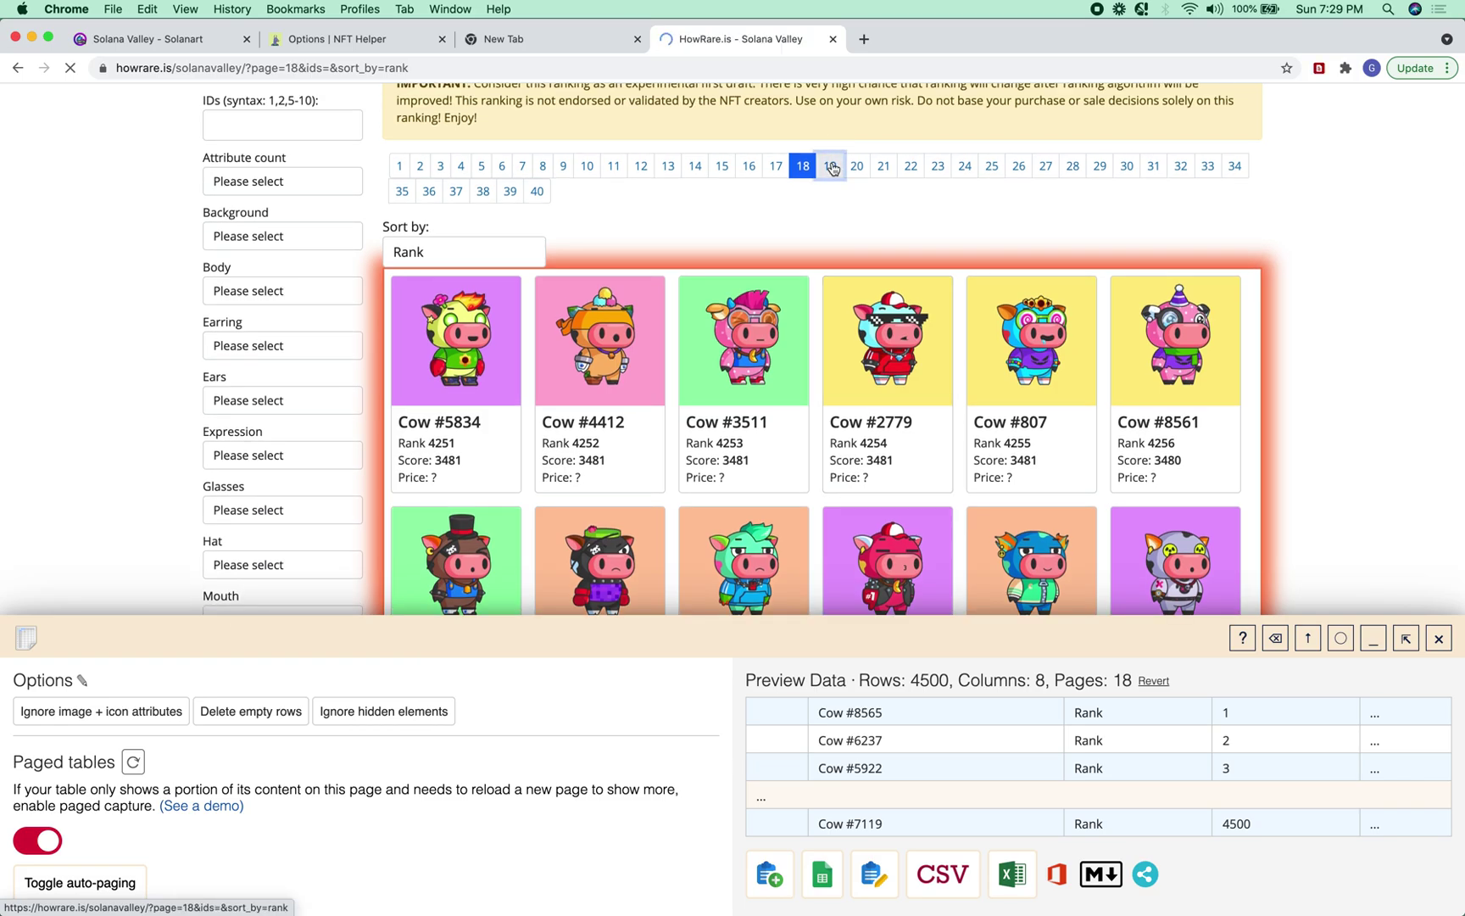
{"action": "left_click", "coordinate": [831, 166]}
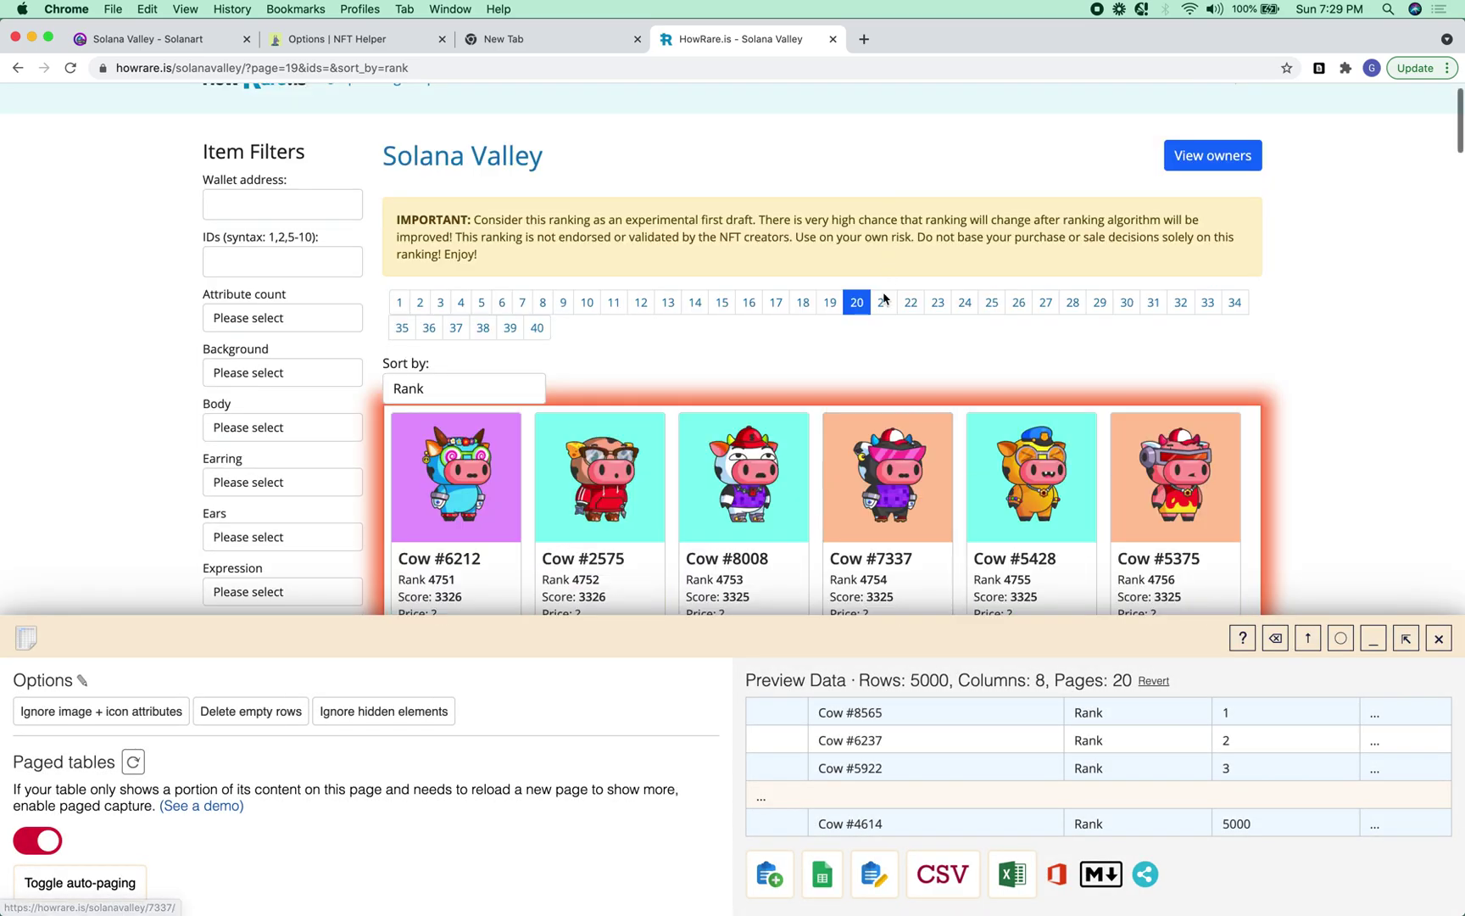
{"action": "left_click", "coordinate": [884, 304]}
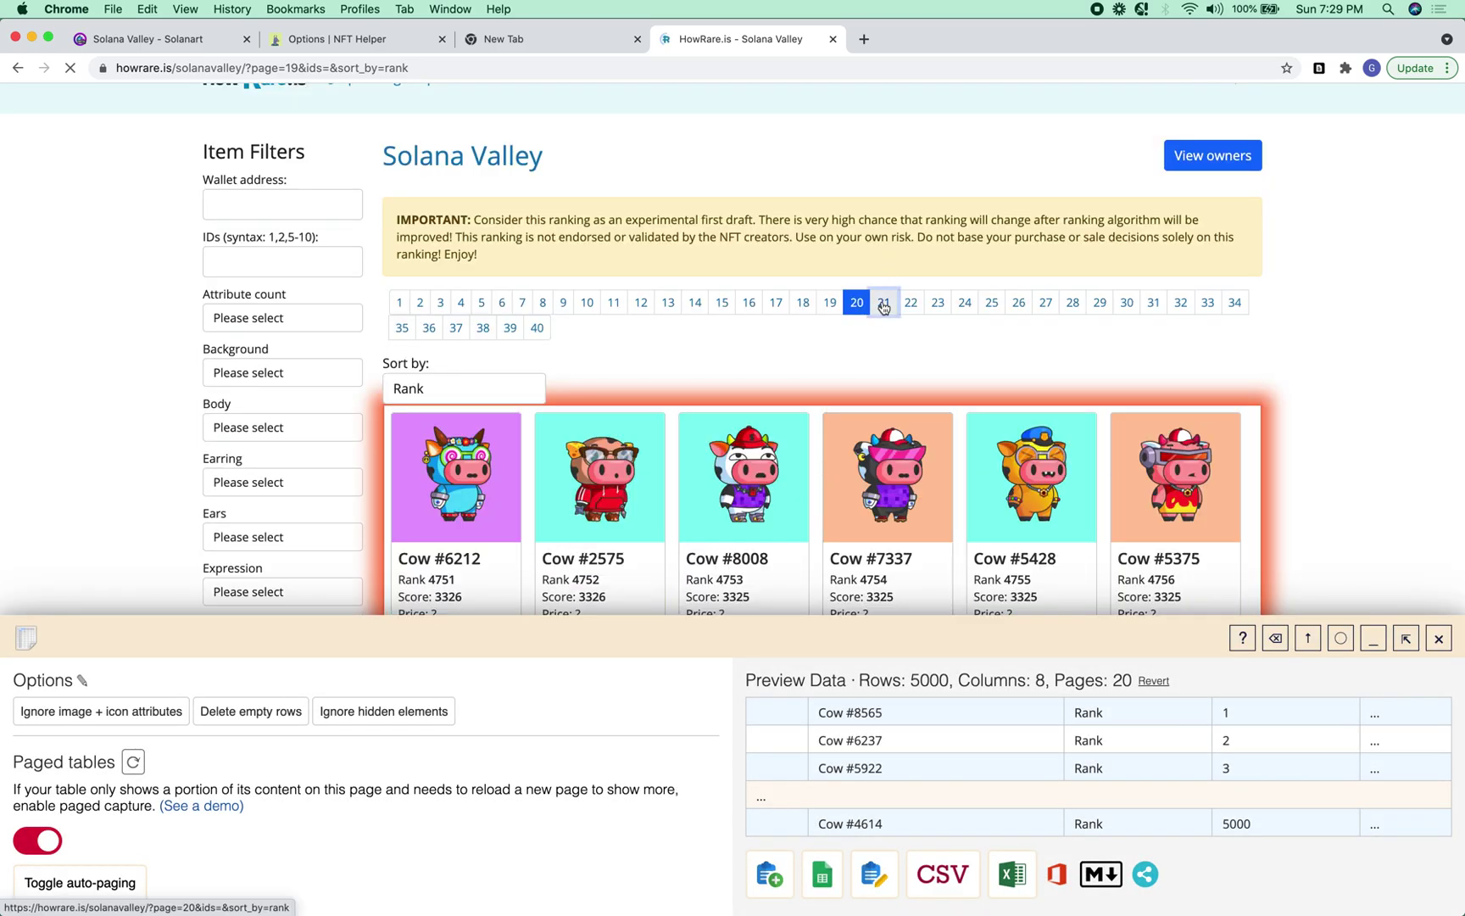
{"action": "scroll", "coordinate": [884, 306], "scroll_direction": "down", "scroll_amount": 3}
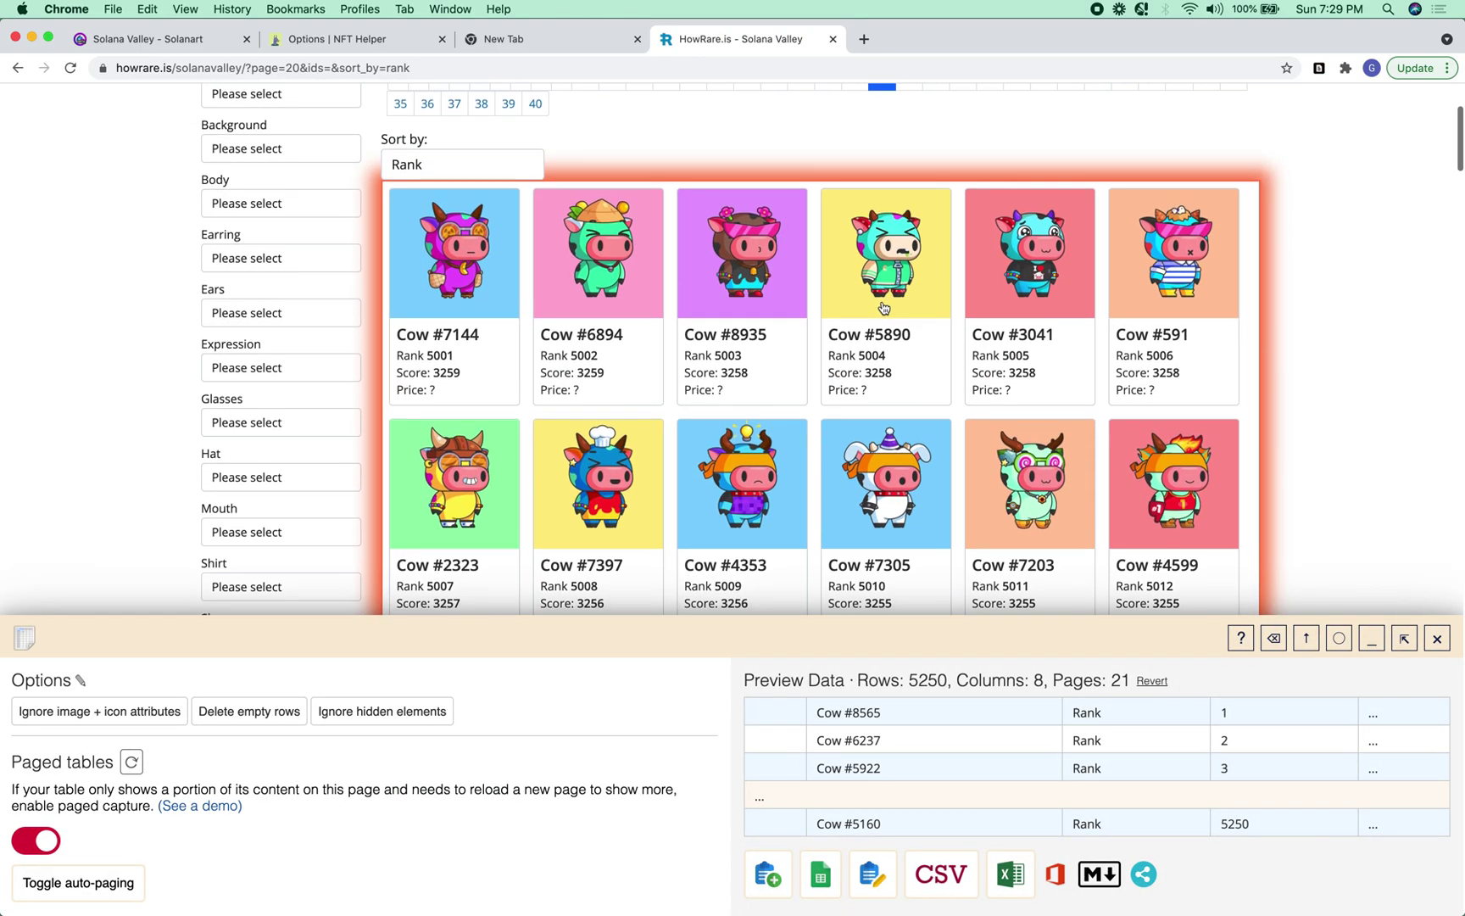
{"action": "scroll", "coordinate": [883, 307], "scroll_direction": "up", "scroll_amount": 2}
Leave Cow #5890's detail page and return to the Solana Valley ranking list
{"action": "left_click", "coordinate": [883, 306]}
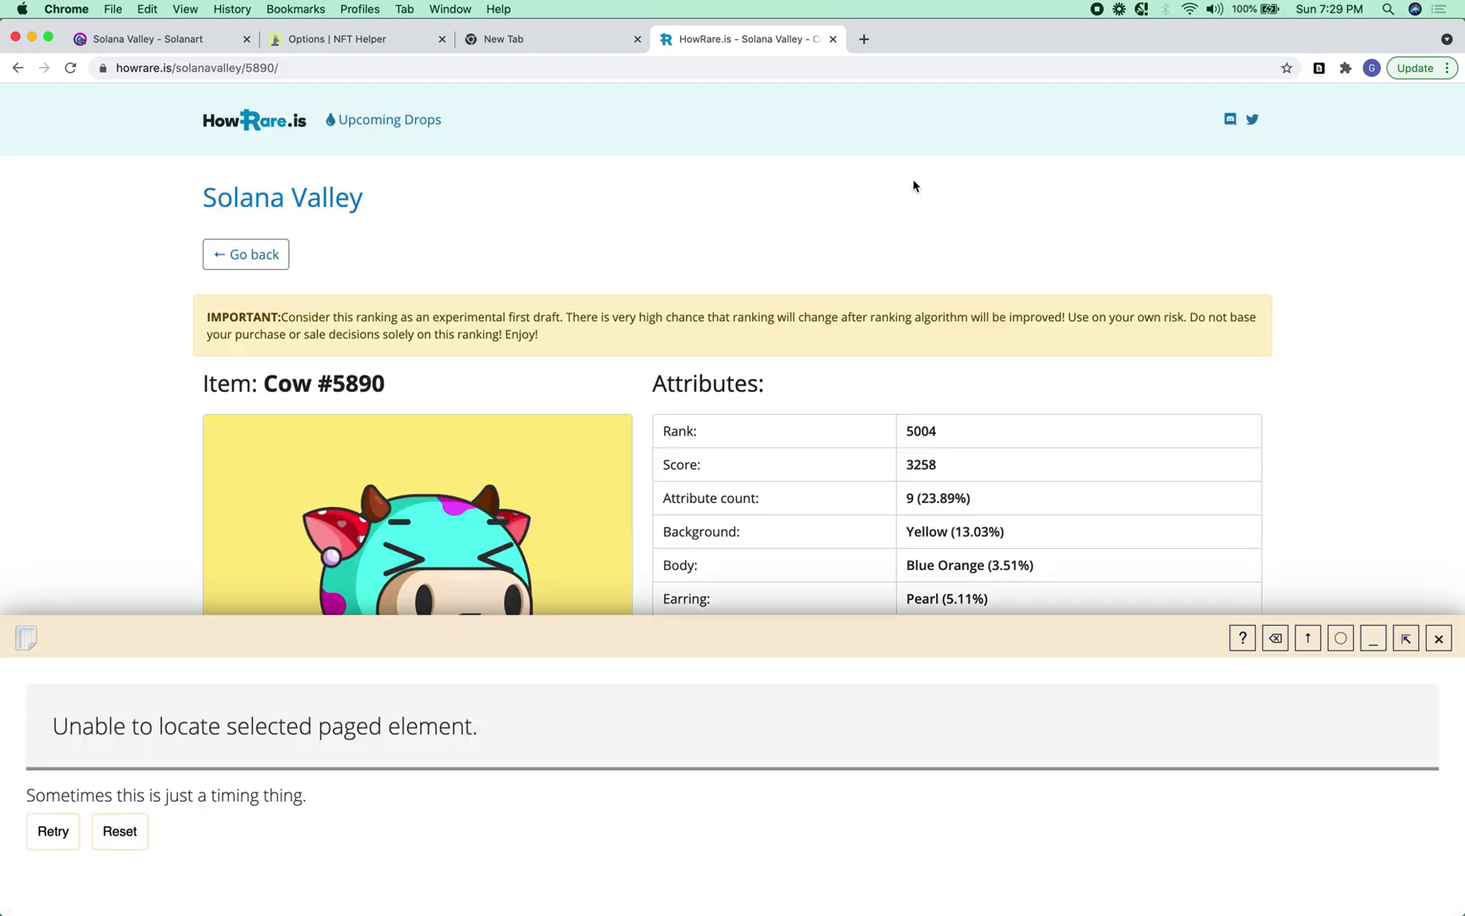
{"action": "left_click", "coordinate": [258, 259]}
{"action": "scroll", "coordinate": [250, 275], "scroll_direction": "down", "scroll_amount": 5}
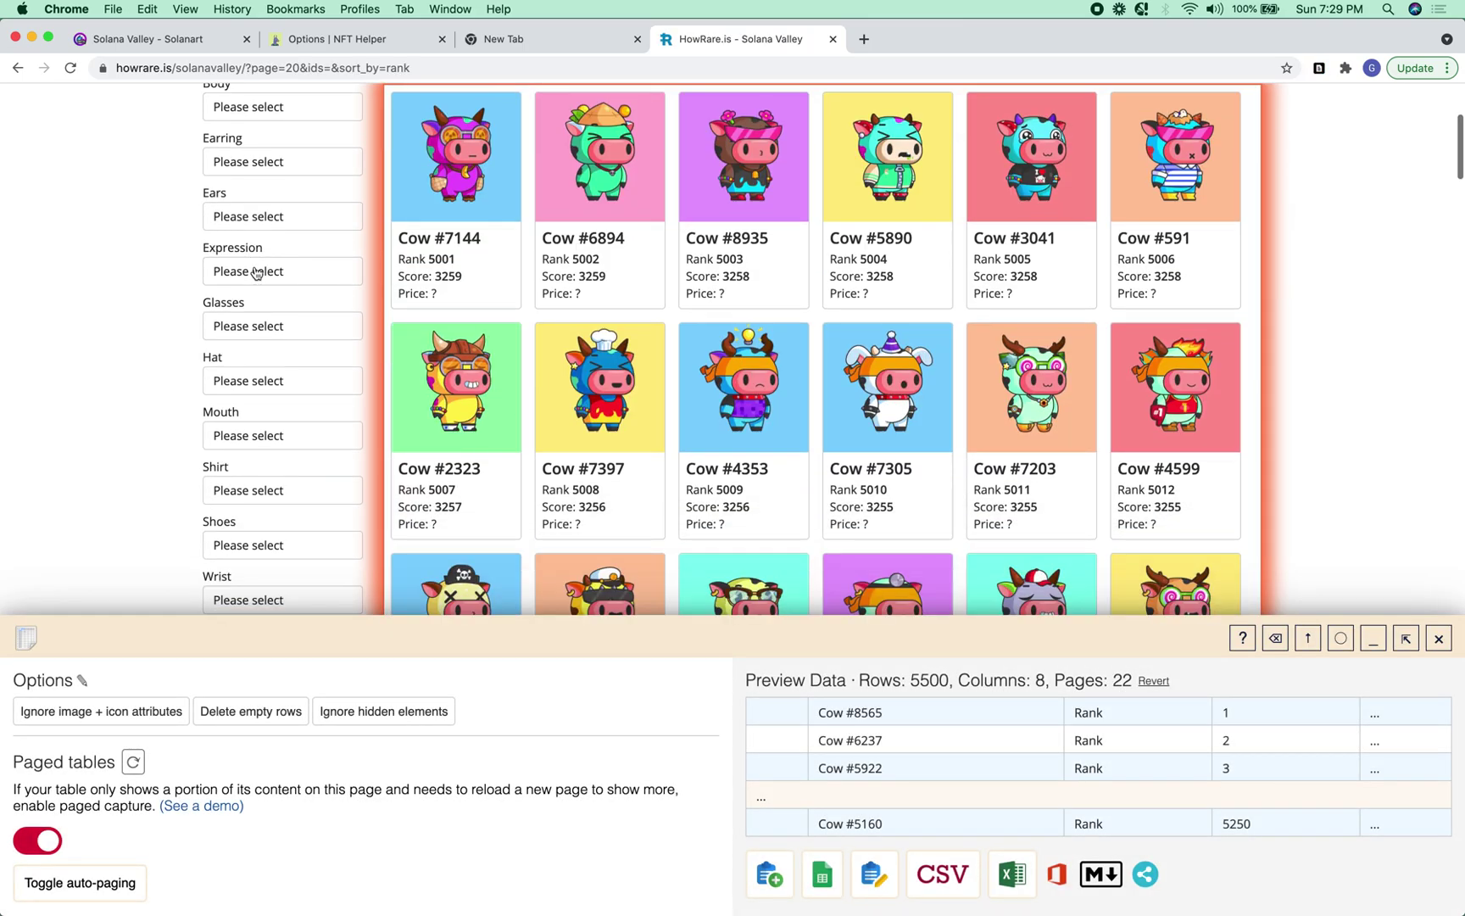
{"action": "scroll", "coordinate": [826, 463], "scroll_direction": "up", "scroll_amount": 3}
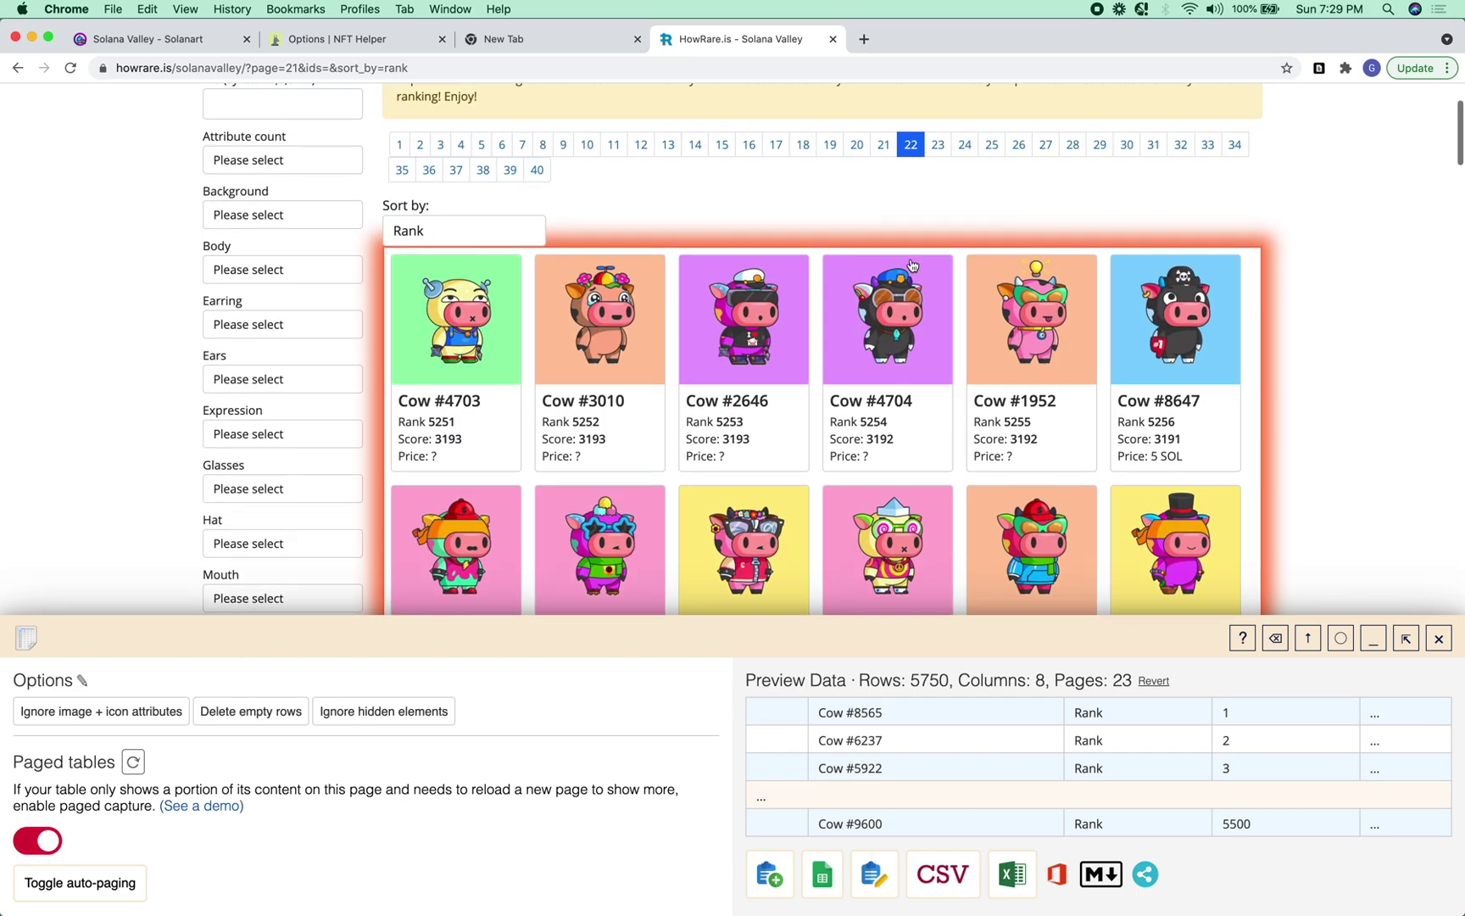
Add ranking pages 23 through 32 to the capture
{"action": "left_click", "coordinate": [939, 149]}
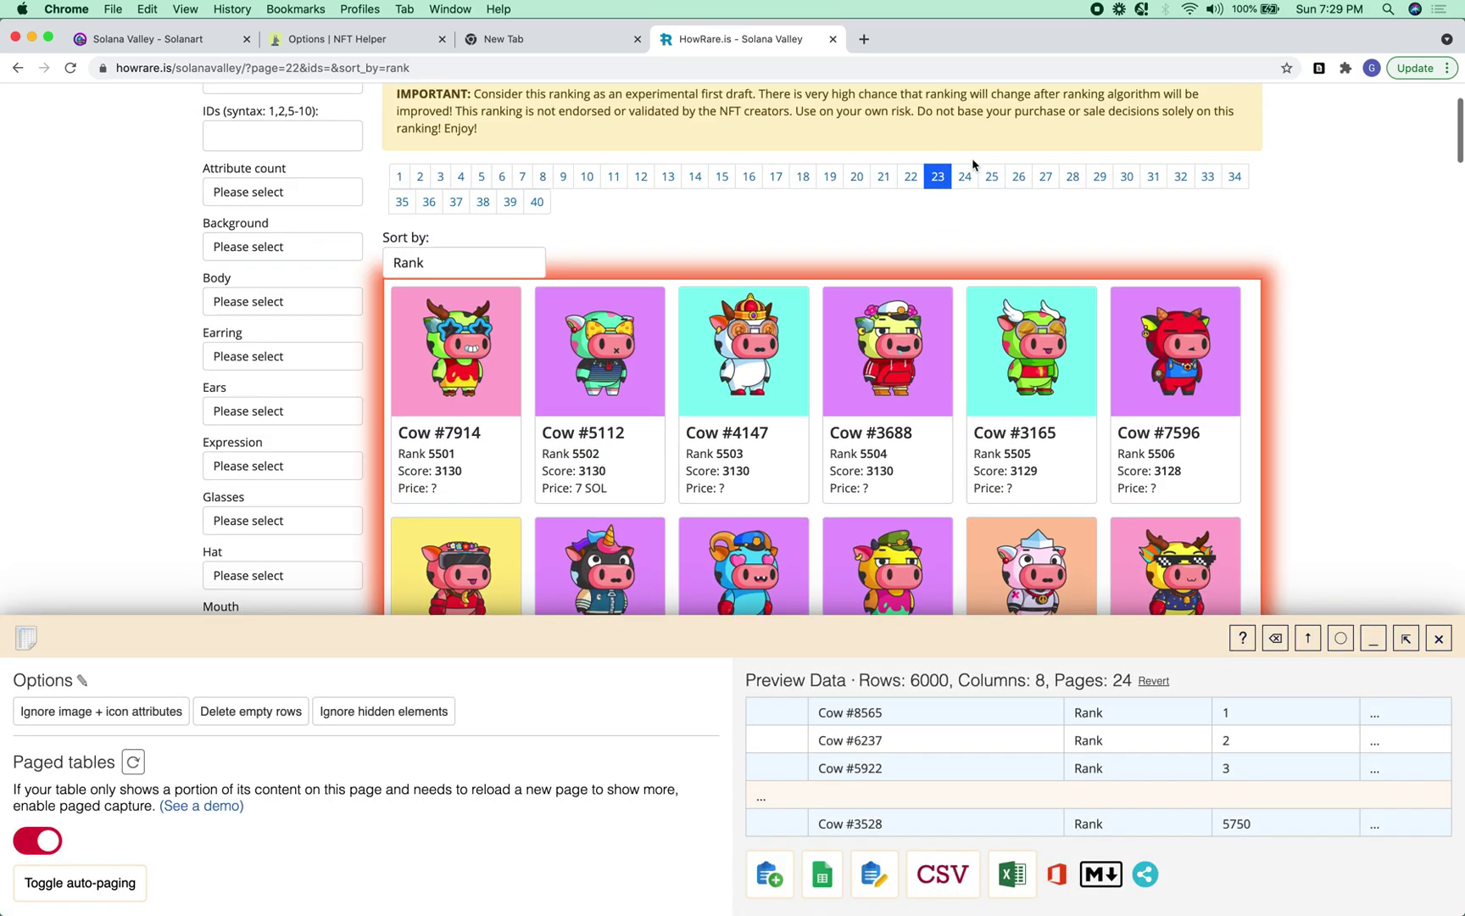
{"action": "left_click", "coordinate": [972, 182]}
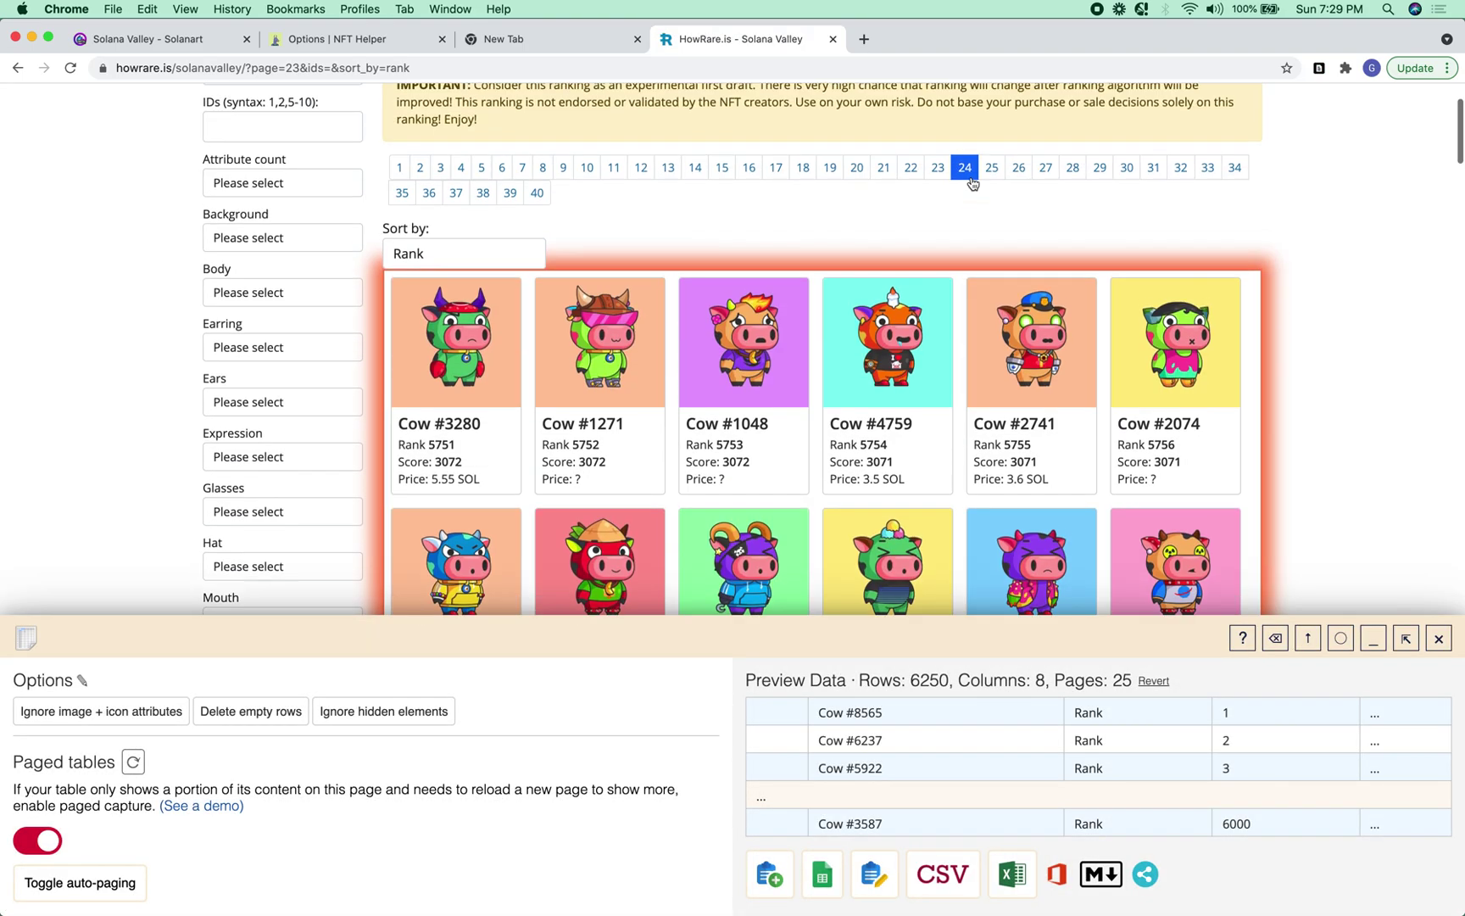
{"action": "left_click", "coordinate": [996, 169]}
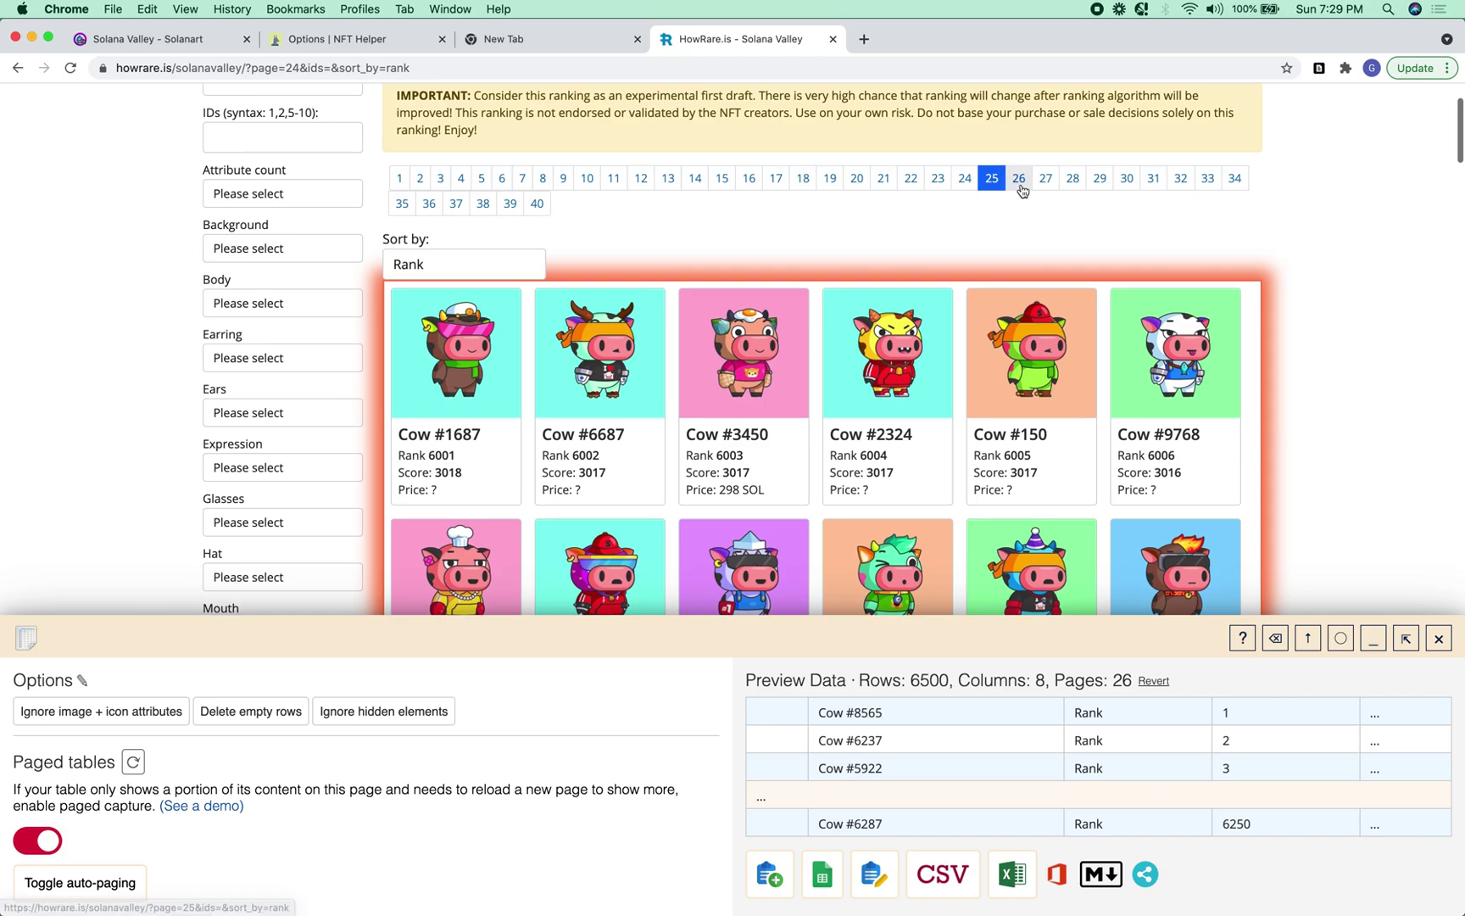
{"action": "left_click", "coordinate": [1021, 188]}
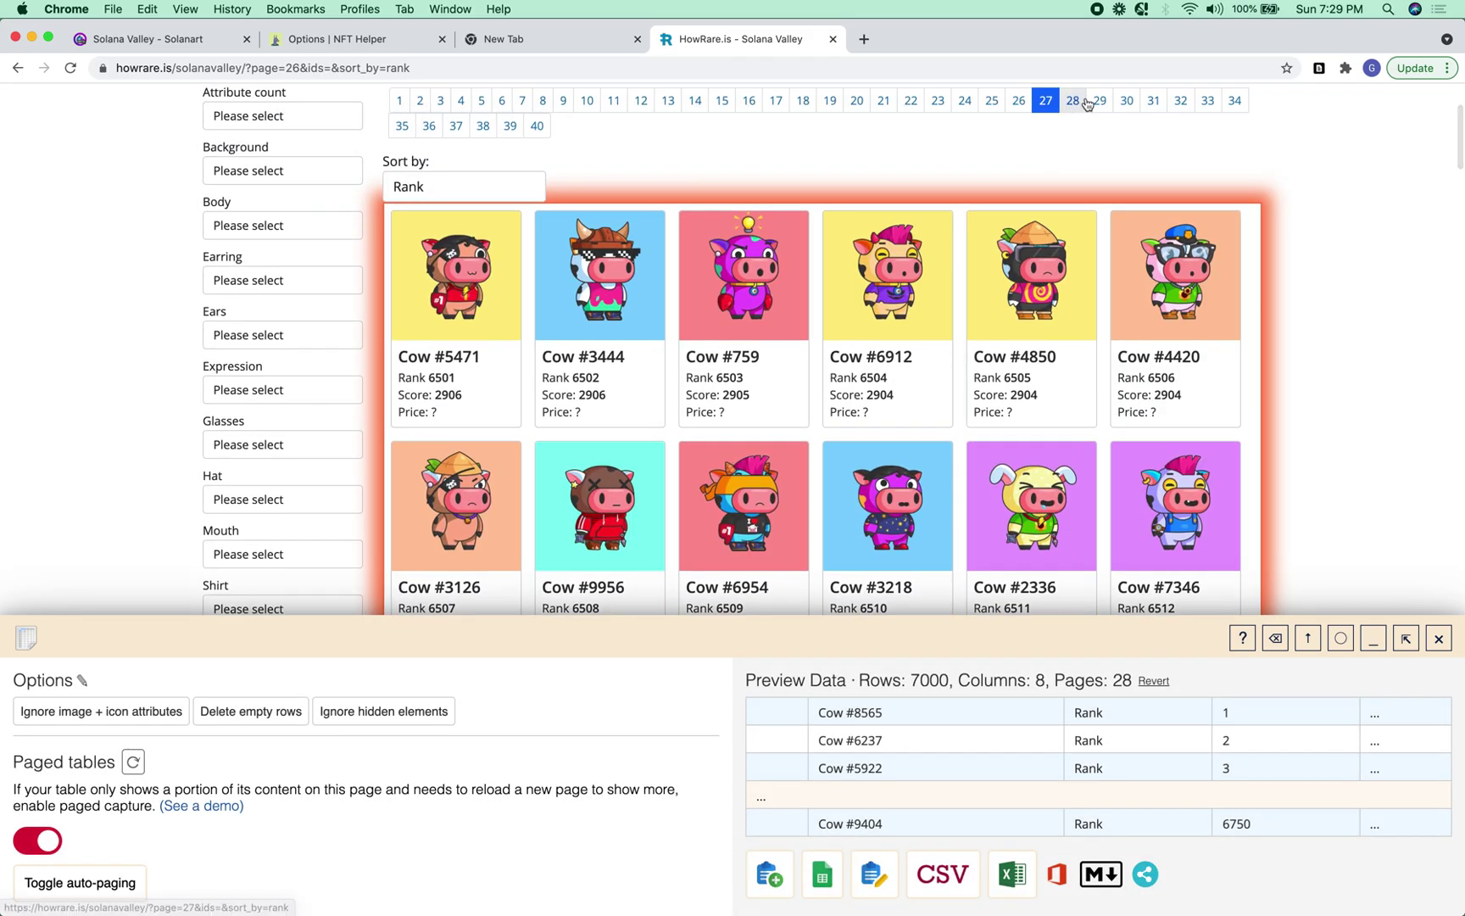
{"action": "left_click", "coordinate": [1076, 100]}
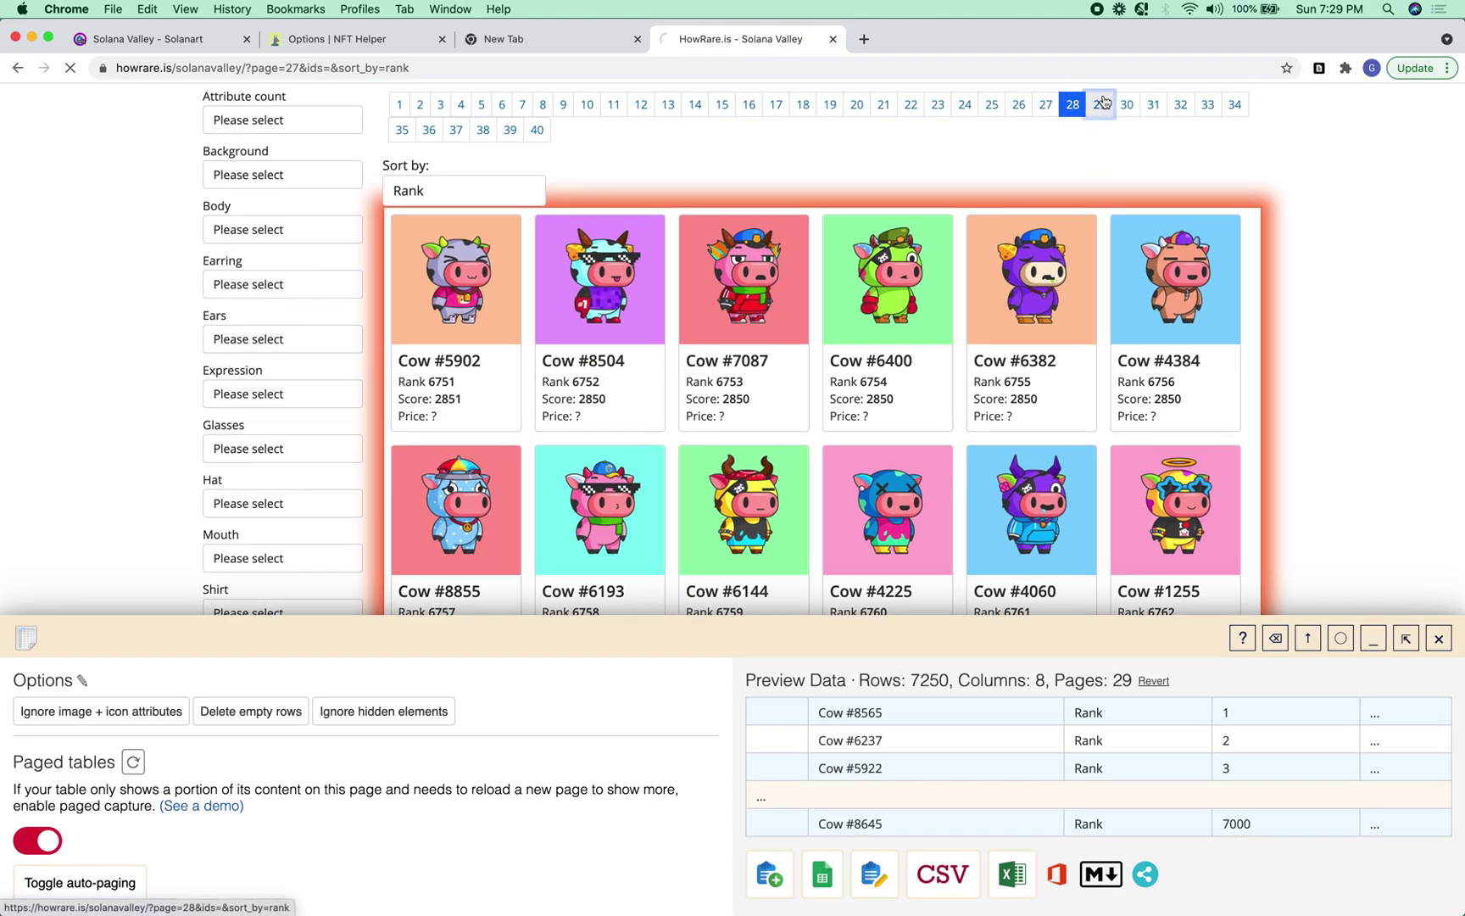
{"action": "left_click", "coordinate": [1102, 104]}
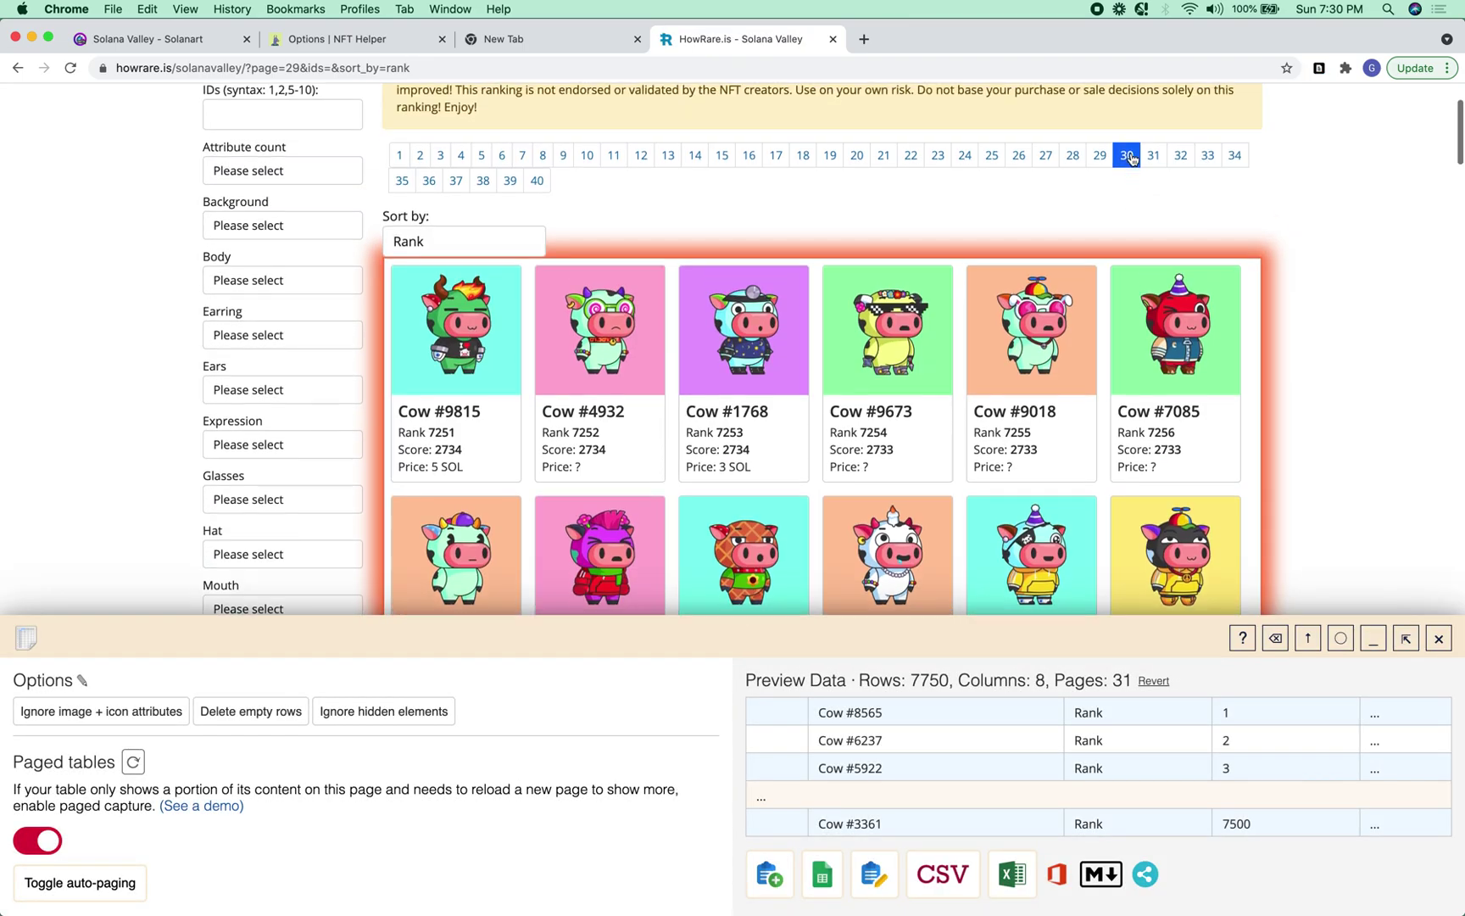
{"action": "left_click", "coordinate": [1154, 162]}
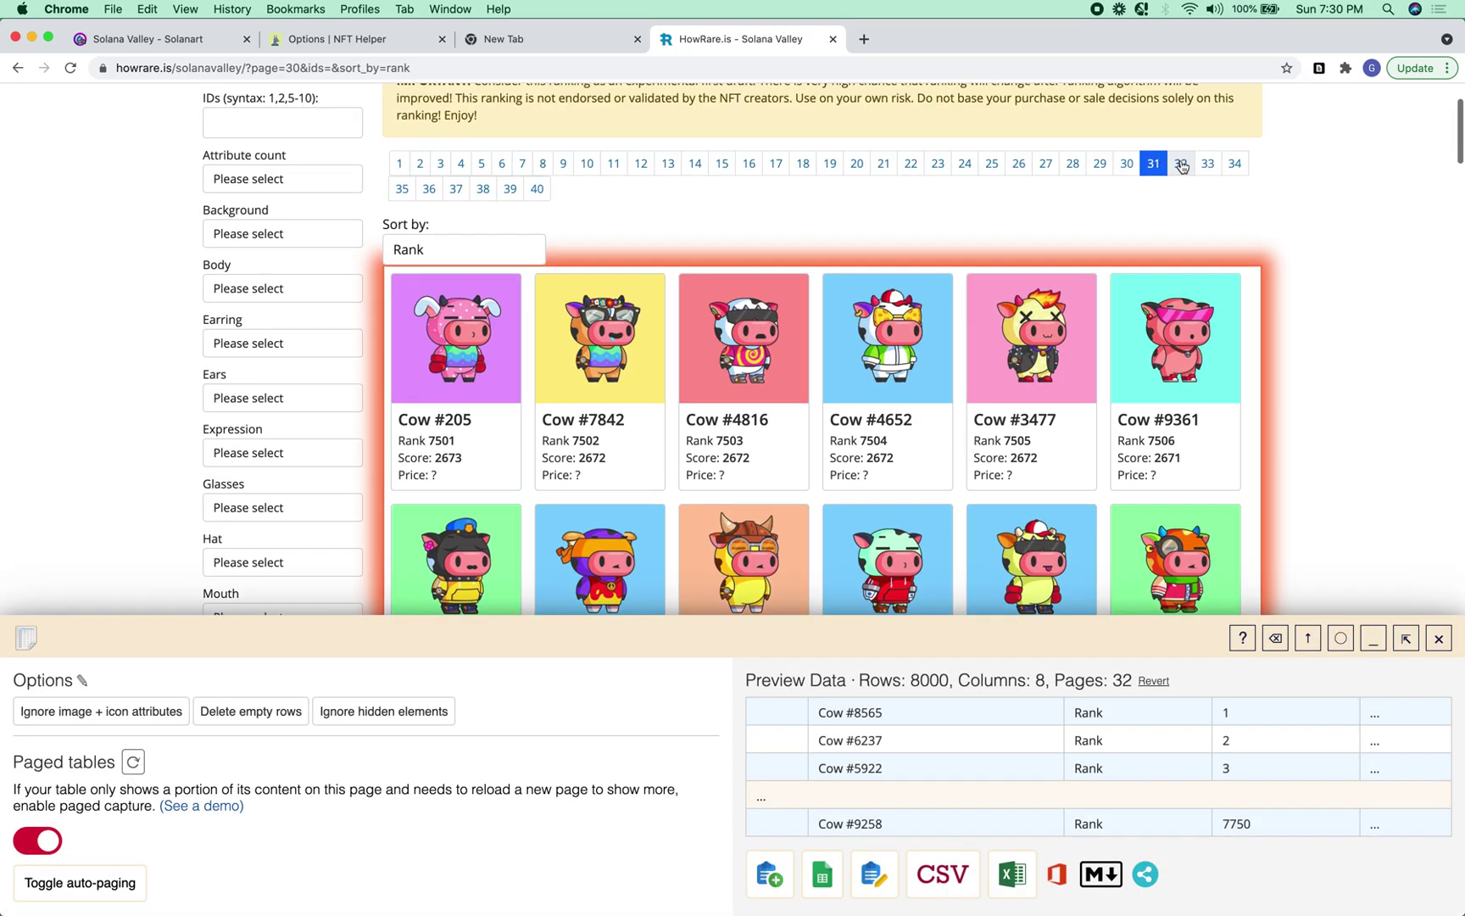
{"action": "left_click", "coordinate": [1181, 166]}
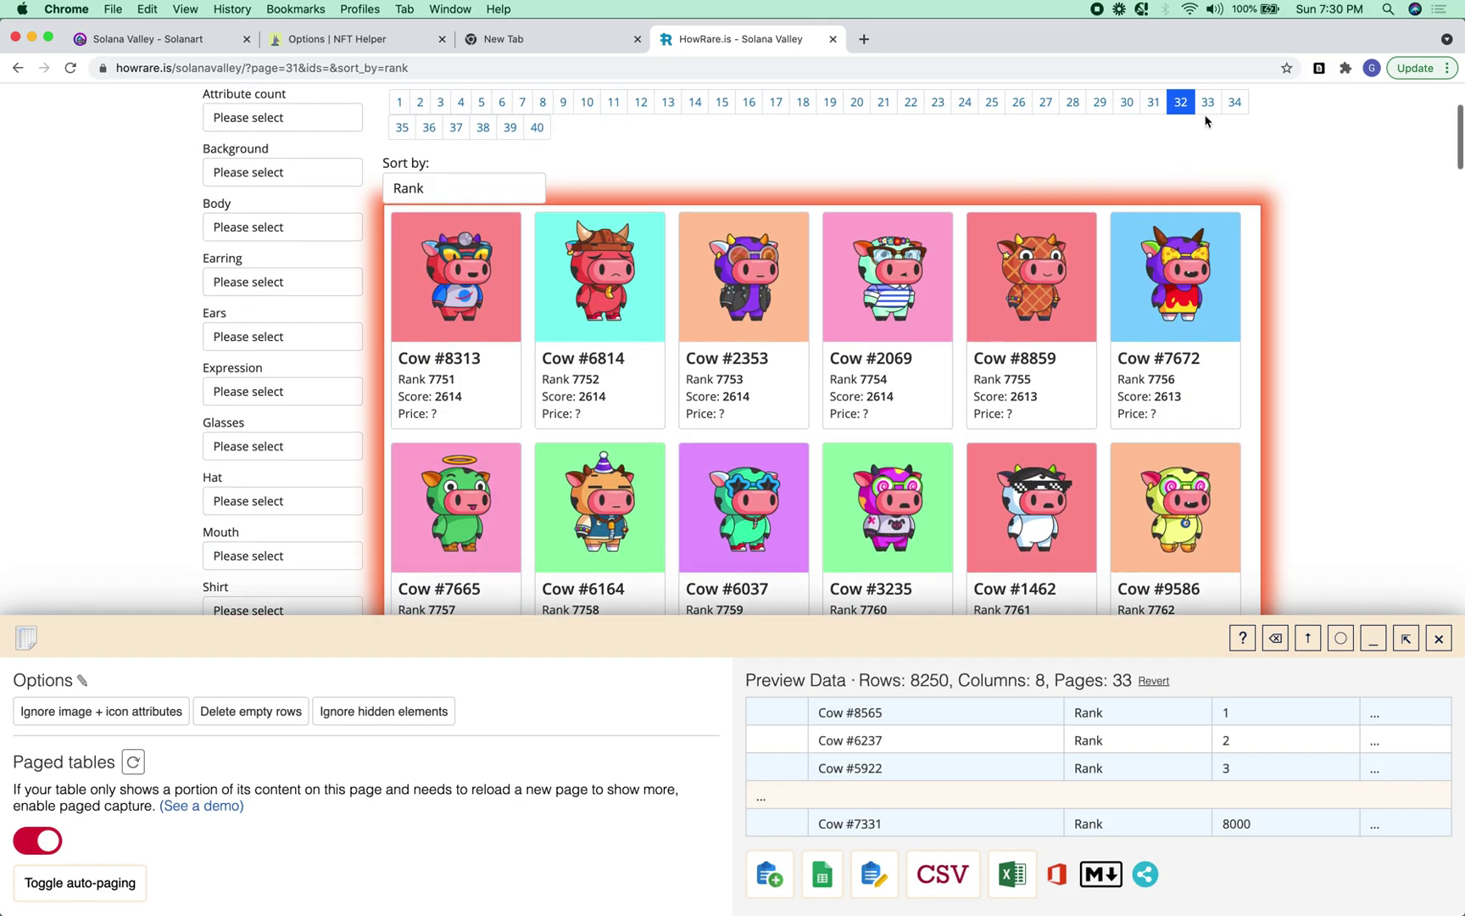
Add ranking pages 33 through 40, completing 10250 rows over 41 pages
{"action": "left_click", "coordinate": [1208, 104]}
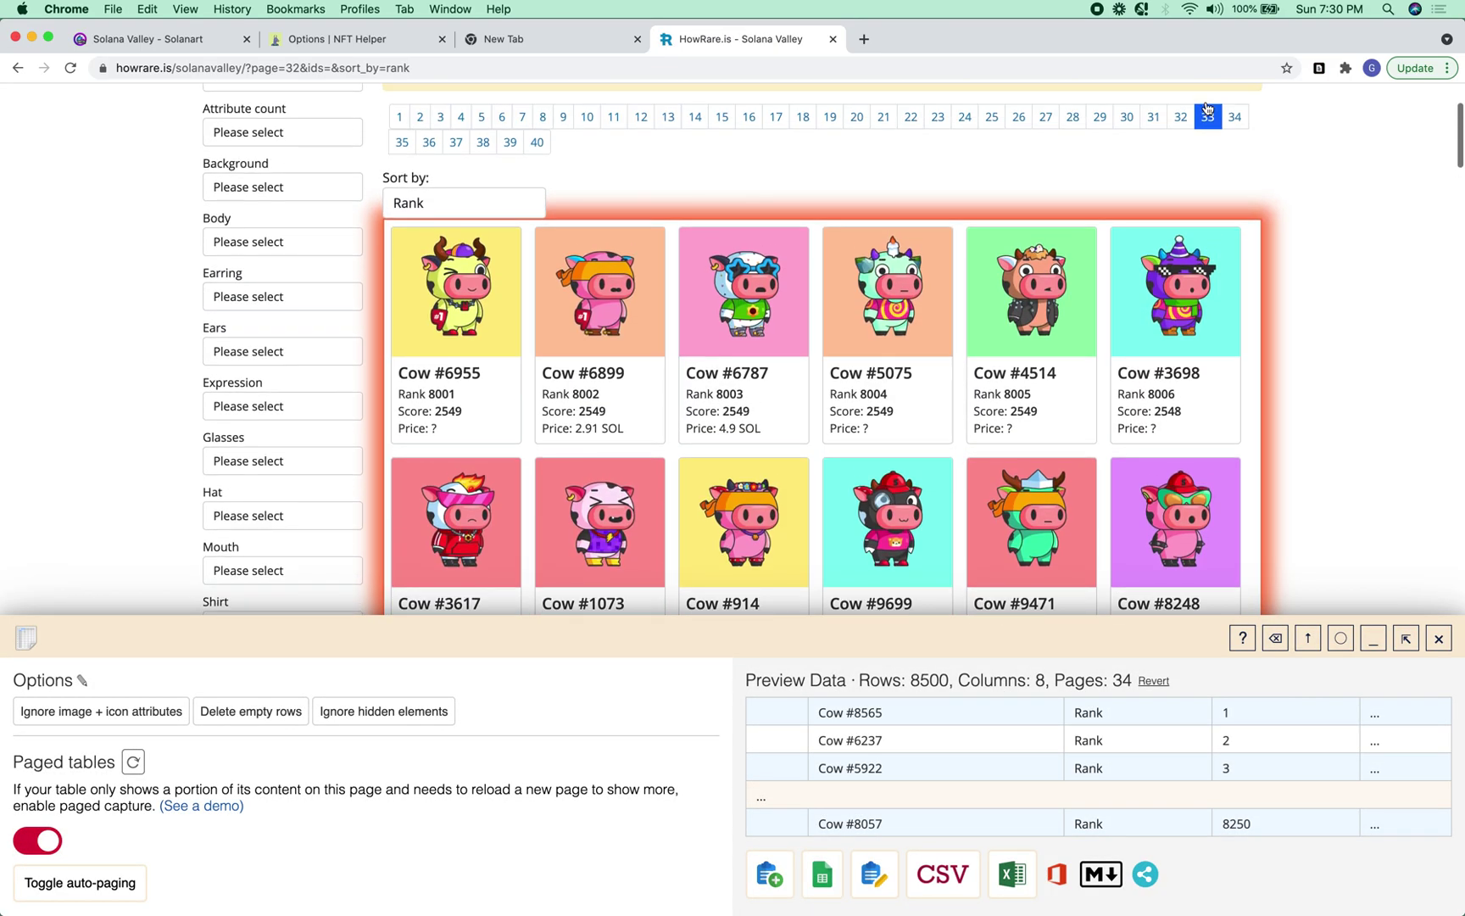
{"action": "left_click", "coordinate": [1234, 118]}
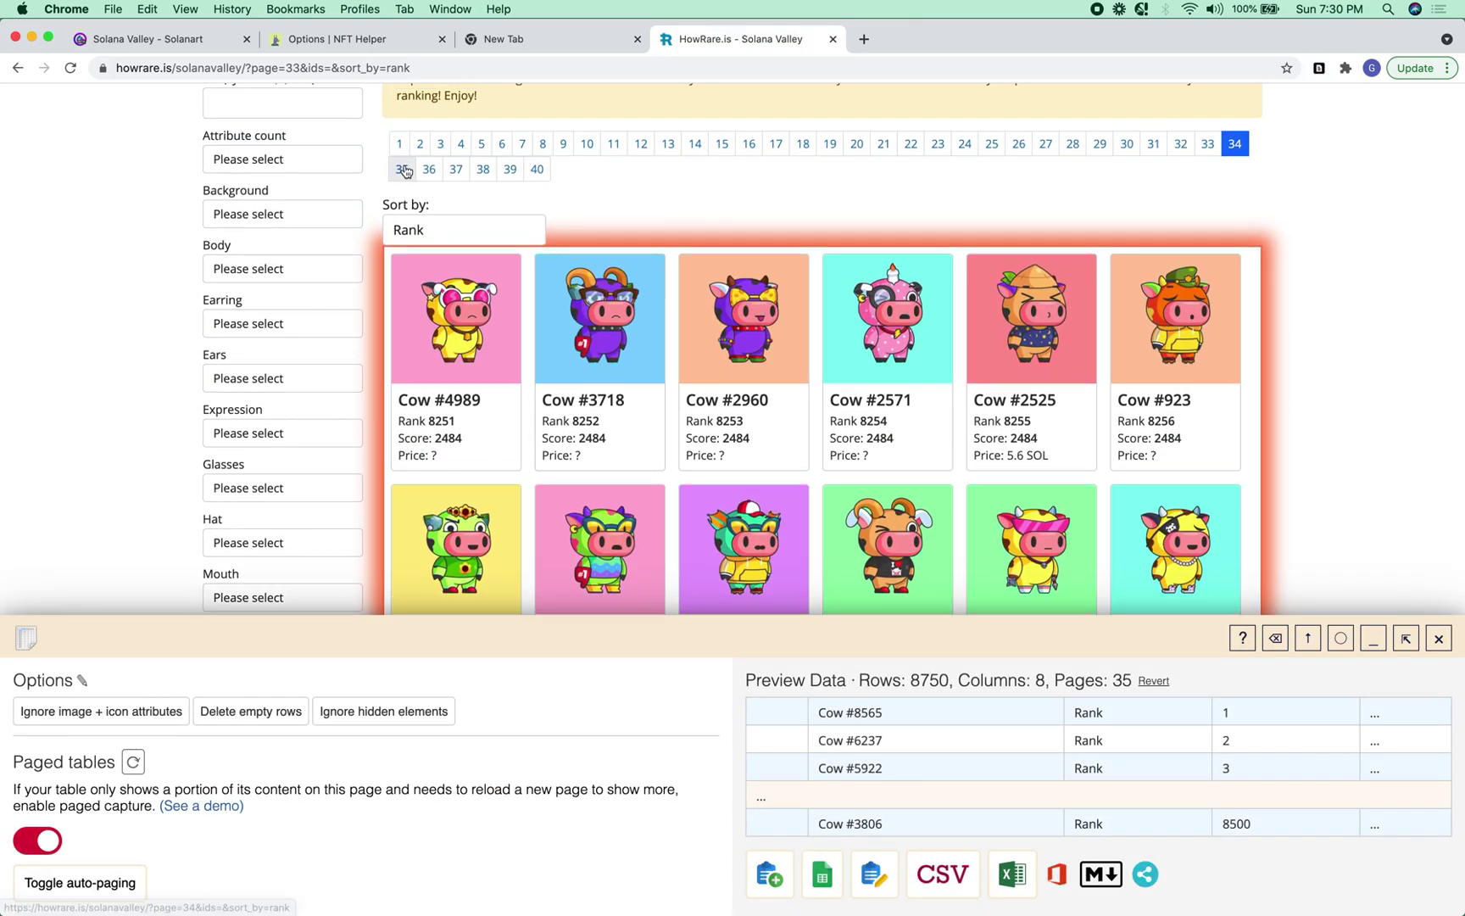
{"action": "left_click", "coordinate": [403, 169]}
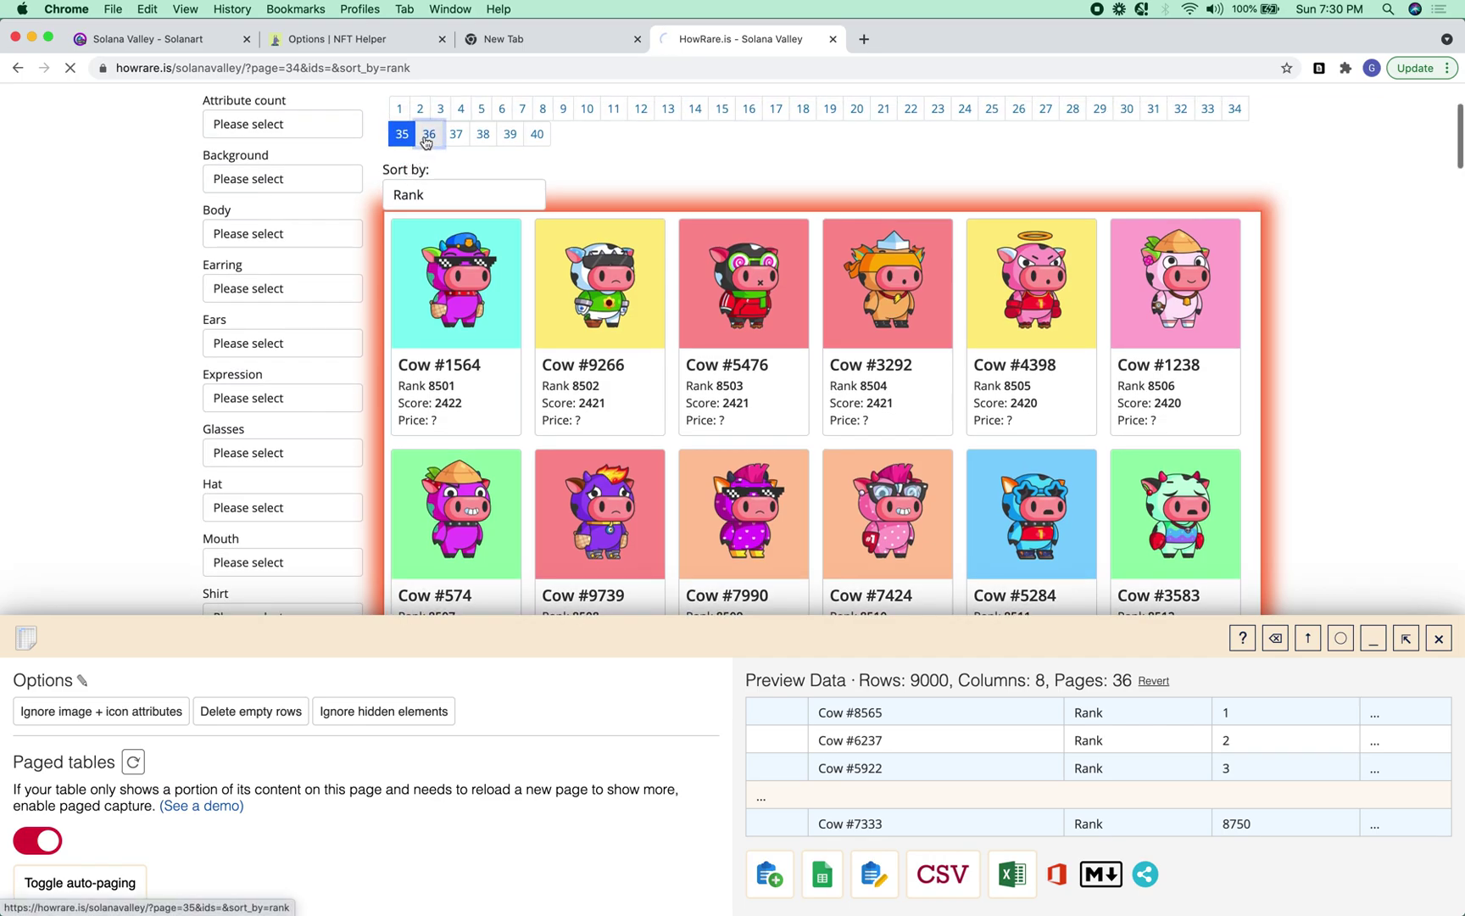
{"action": "left_click", "coordinate": [428, 135]}
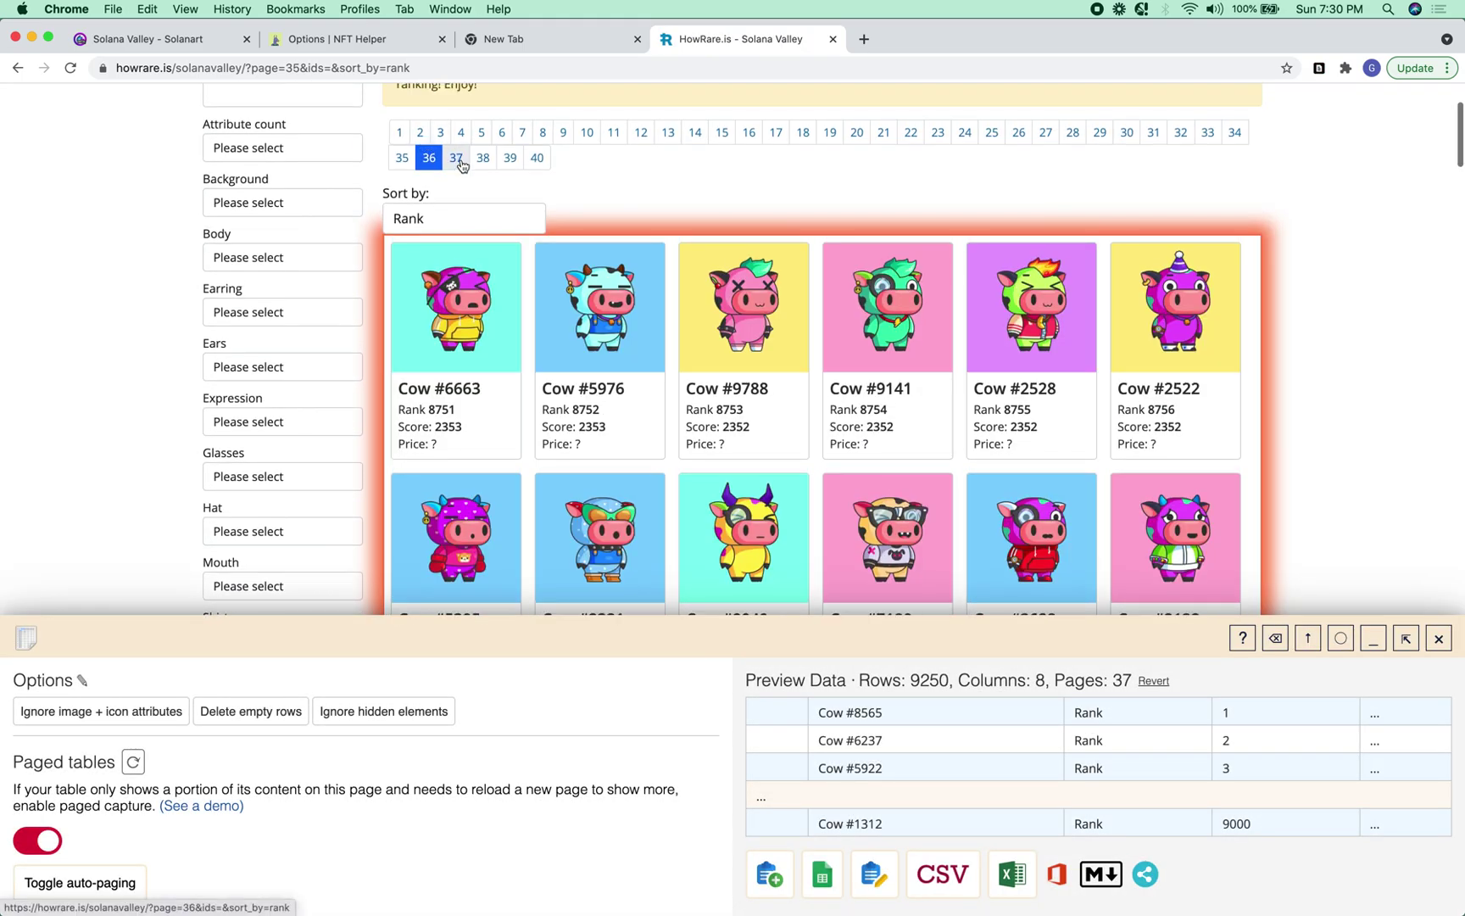
{"action": "left_click", "coordinate": [457, 159]}
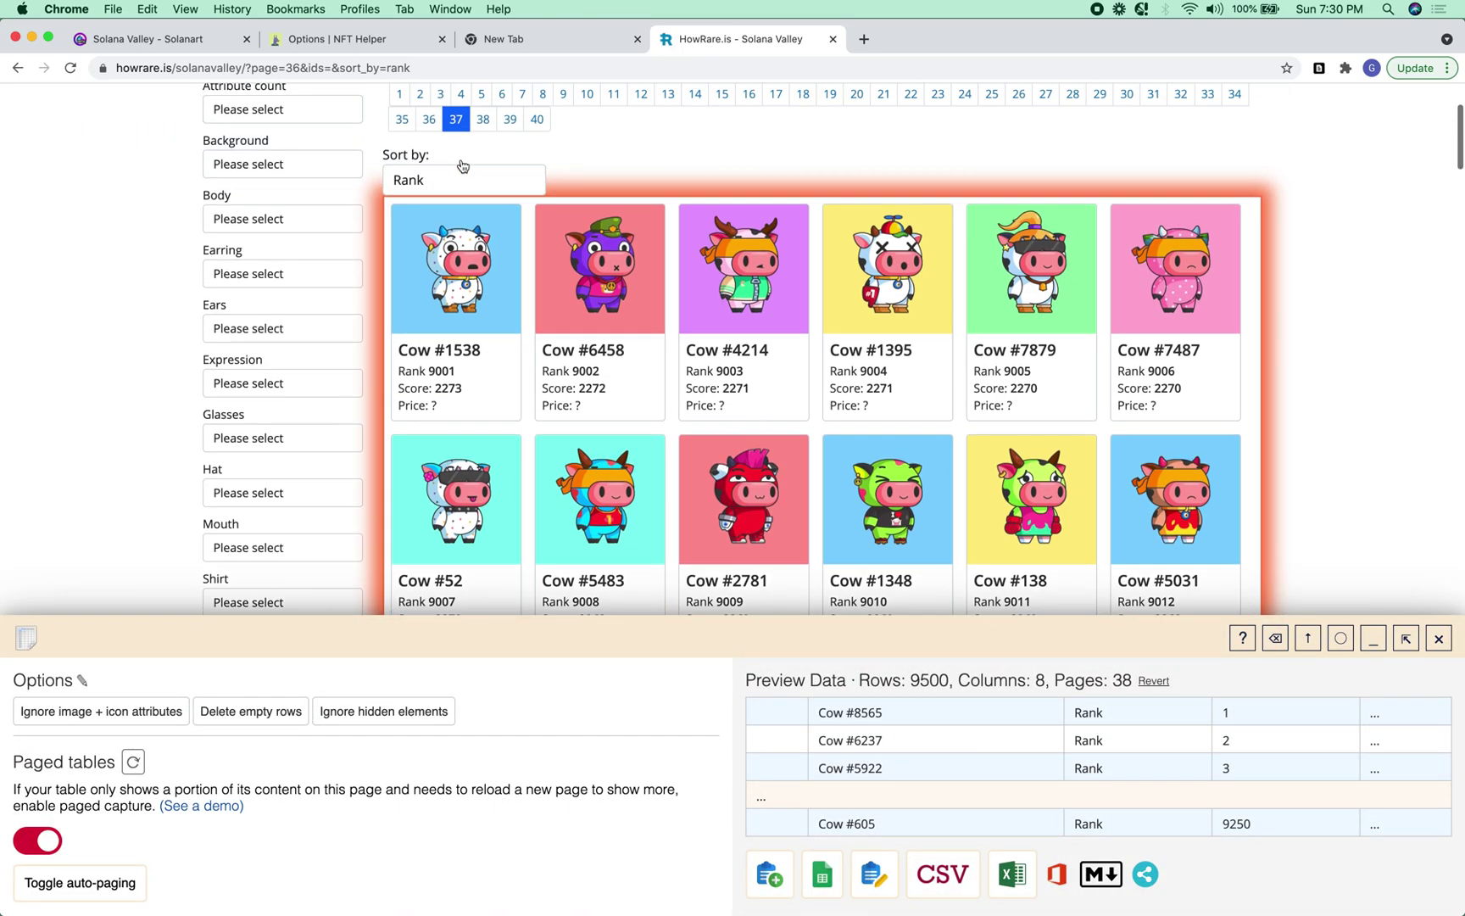
{"action": "left_click", "coordinate": [482, 118]}
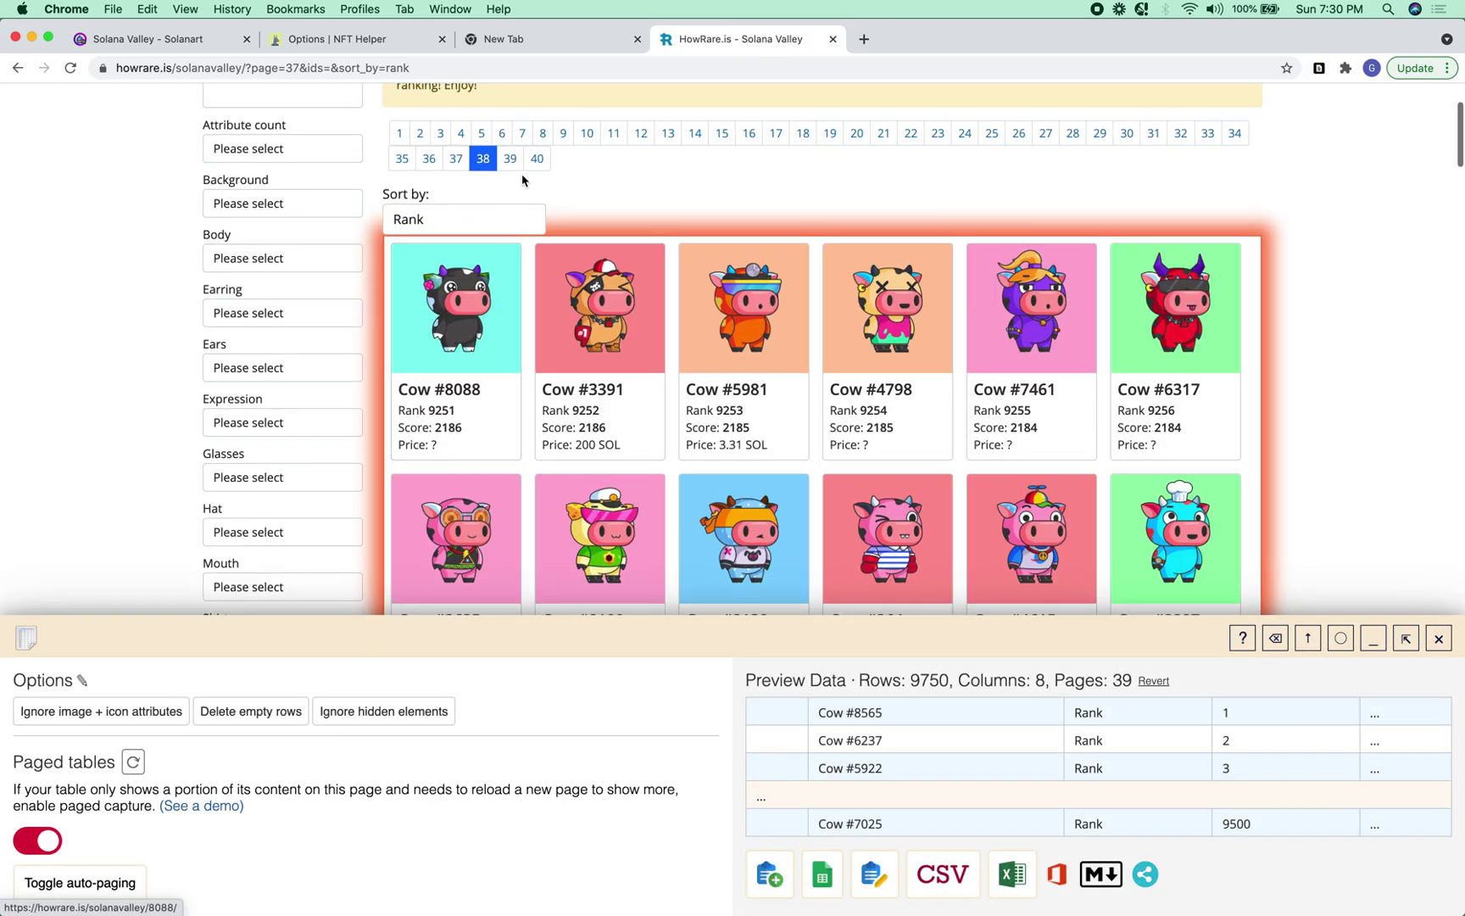
{"action": "left_click", "coordinate": [509, 160]}
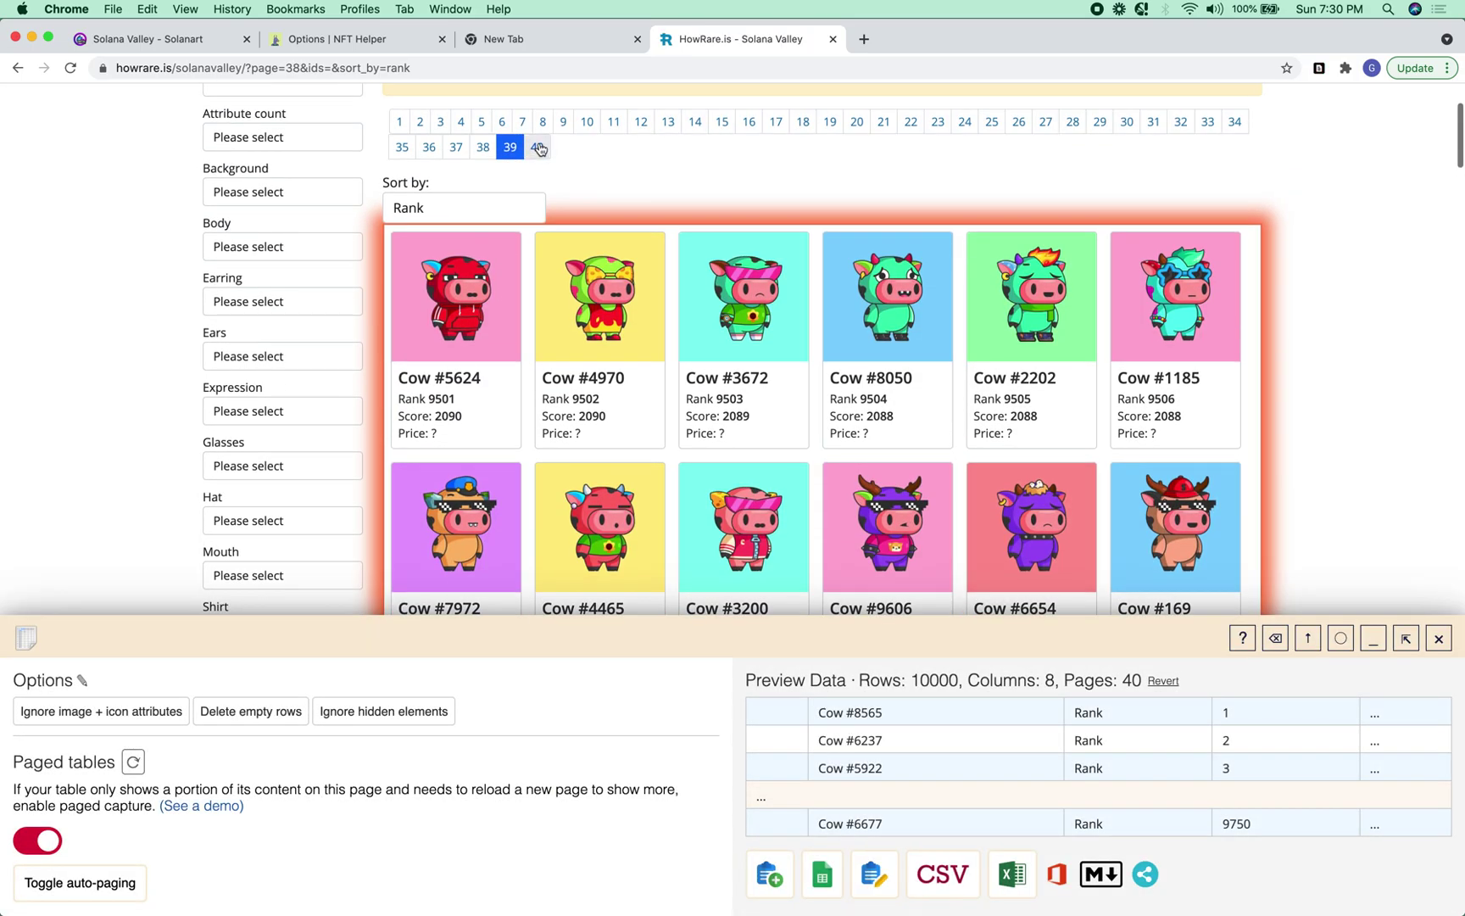
{"action": "left_click", "coordinate": [538, 148]}
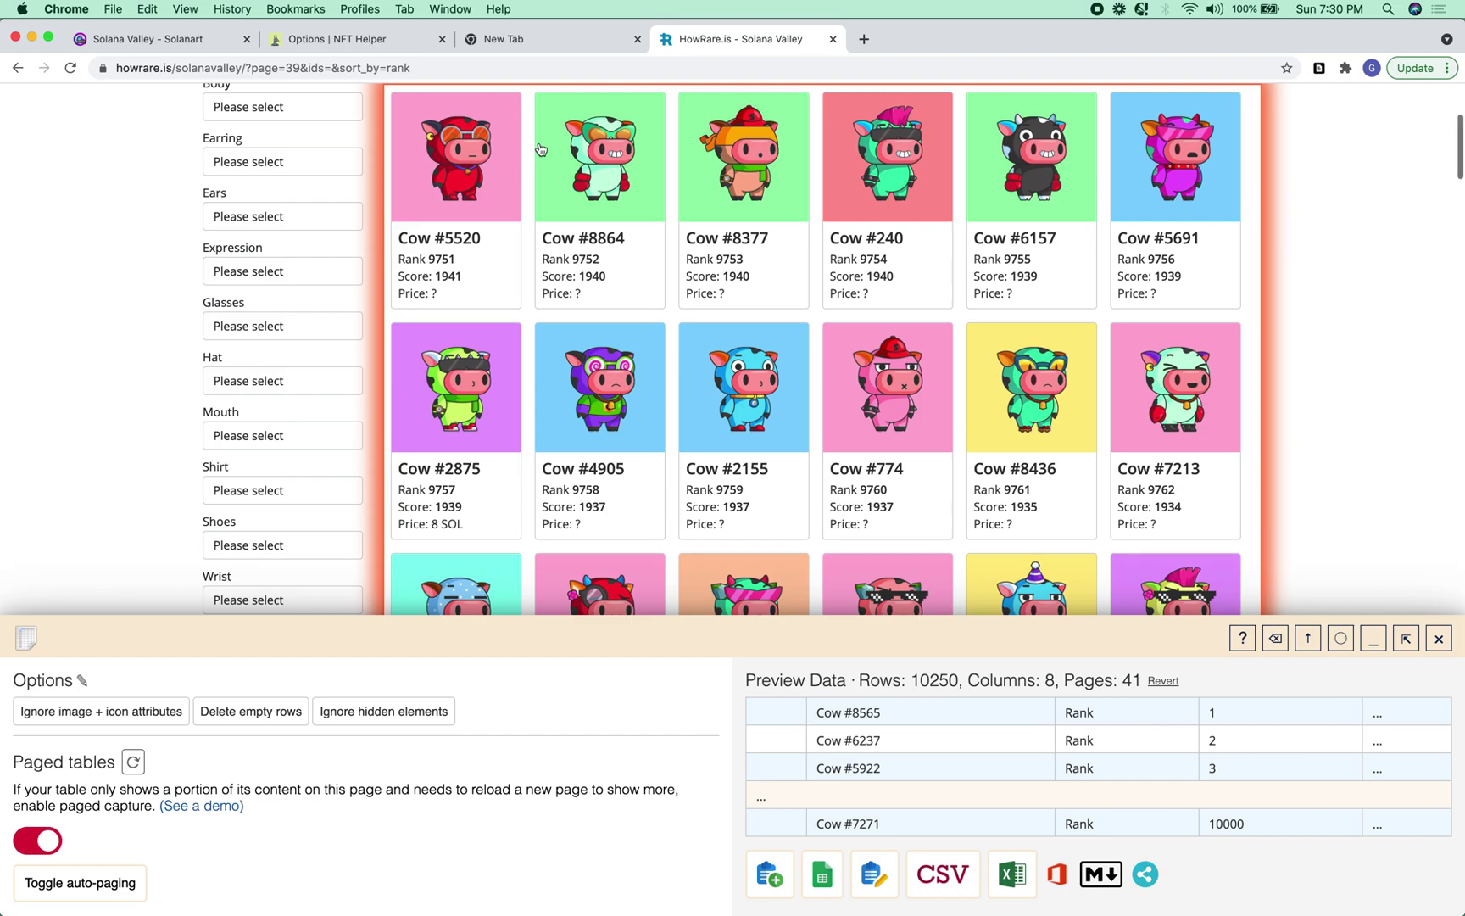
{"action": "scroll", "coordinate": [540, 149], "scroll_direction": "up", "scroll_amount": 3}
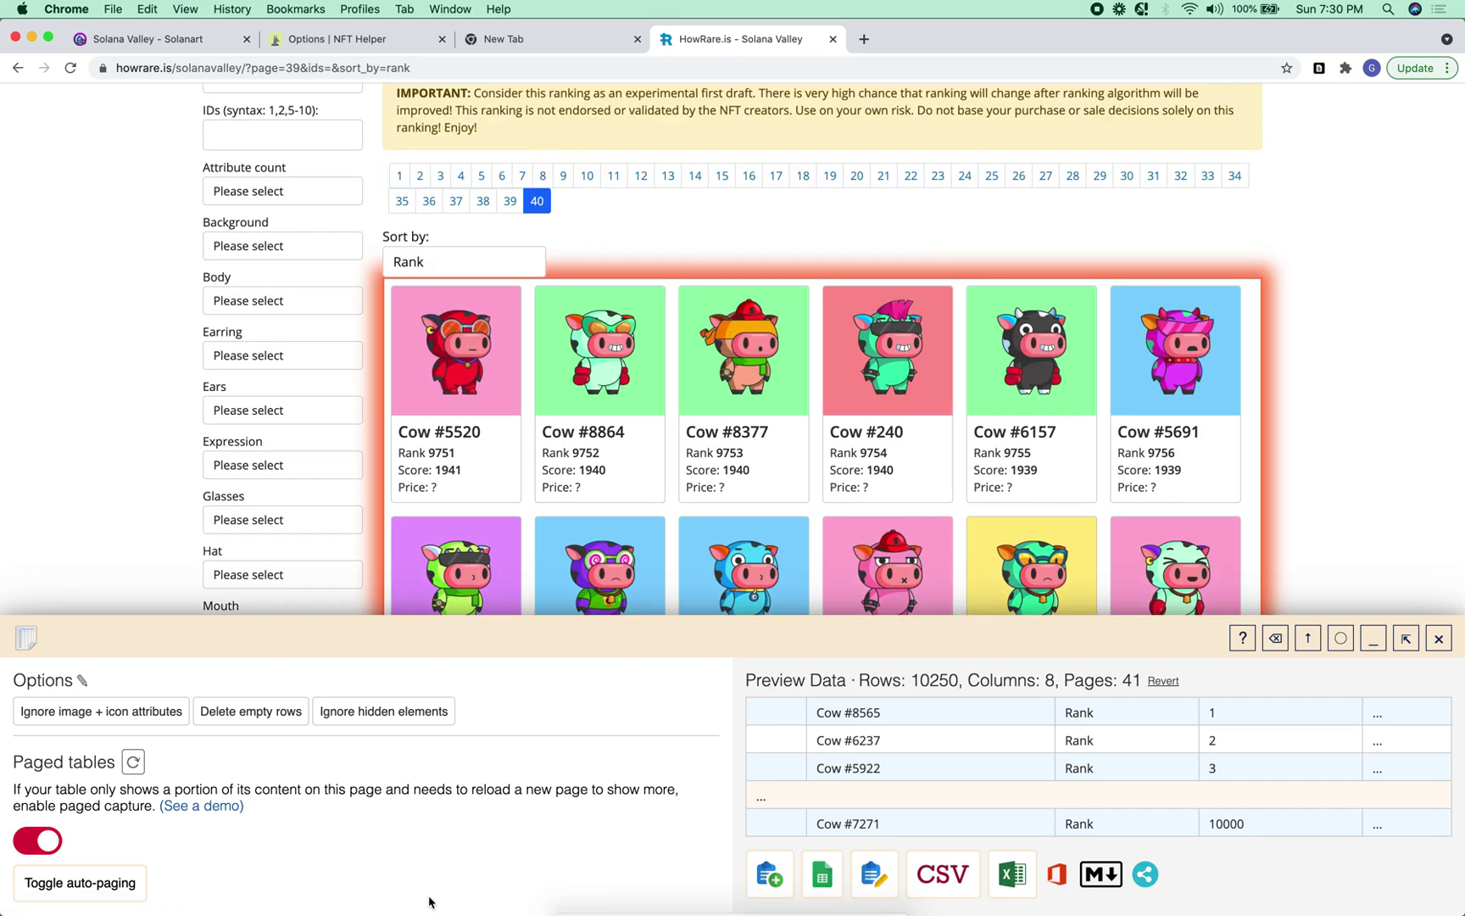
{"action": "scroll", "coordinate": [296, 877], "scroll_direction": "down", "scroll_amount": 2}
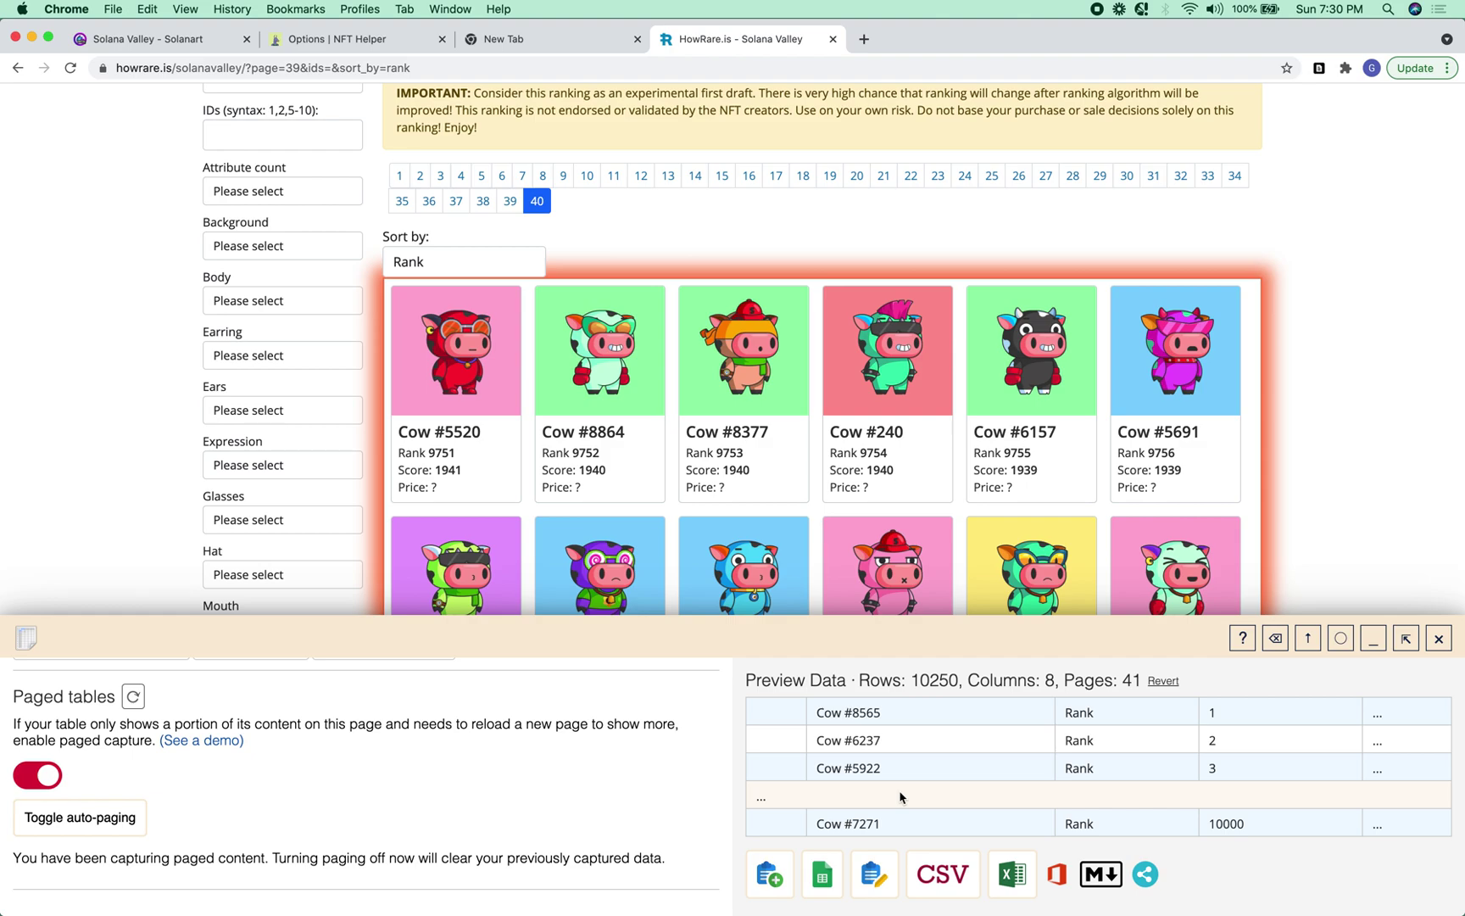
Export the captured 10250-row table as a CSV file
{"action": "scroll", "coordinate": [600, 869], "scroll_direction": "up", "scroll_amount": 2}
{"action": "scroll", "coordinate": [600, 869], "scroll_direction": "down", "scroll_amount": 2}
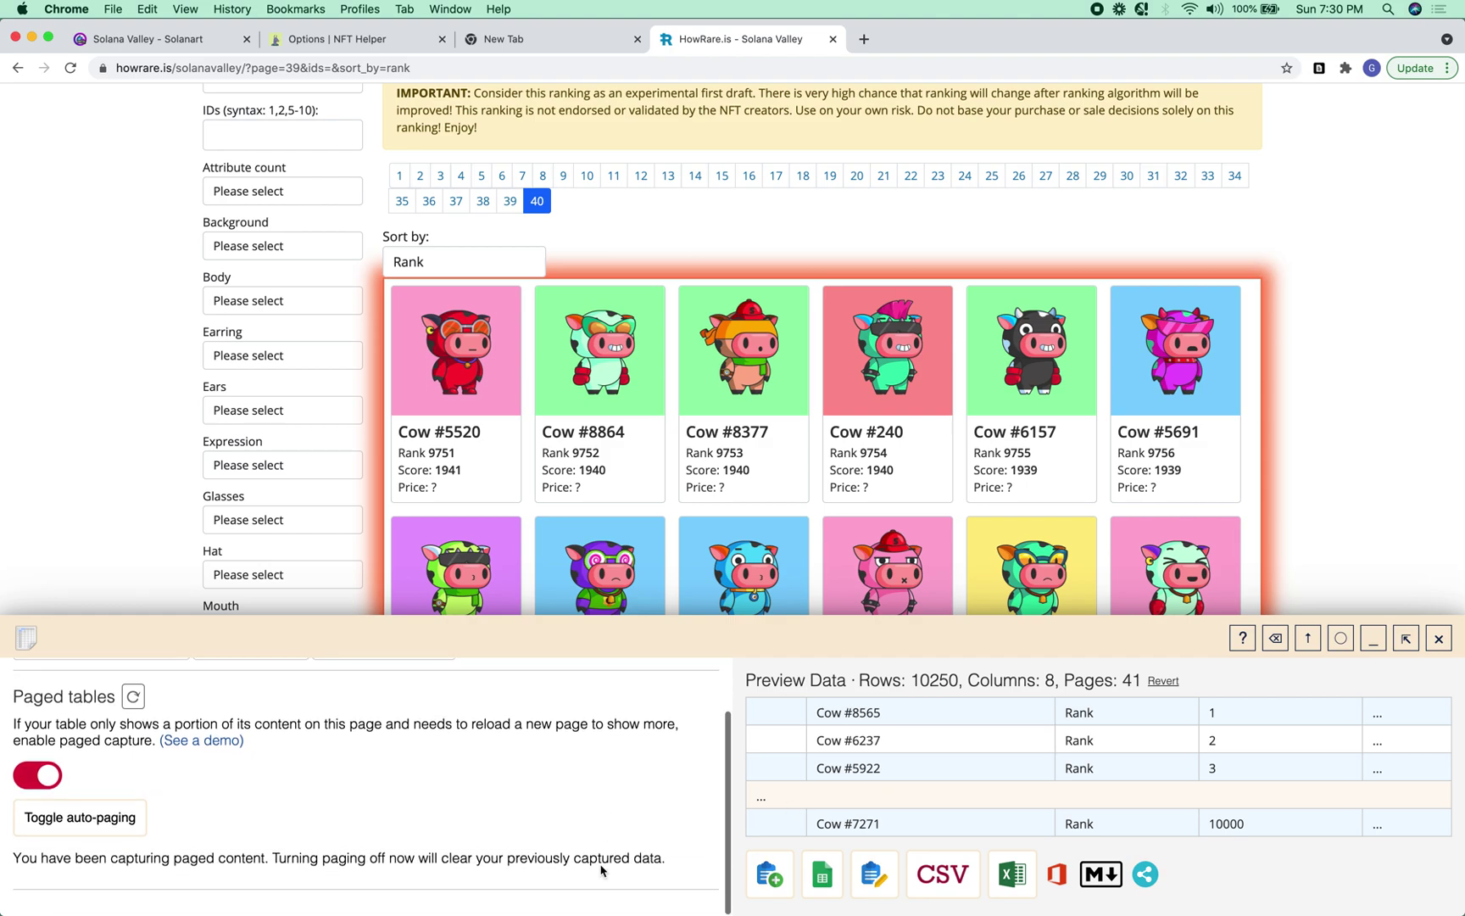
{"action": "left_click", "coordinate": [919, 879]}
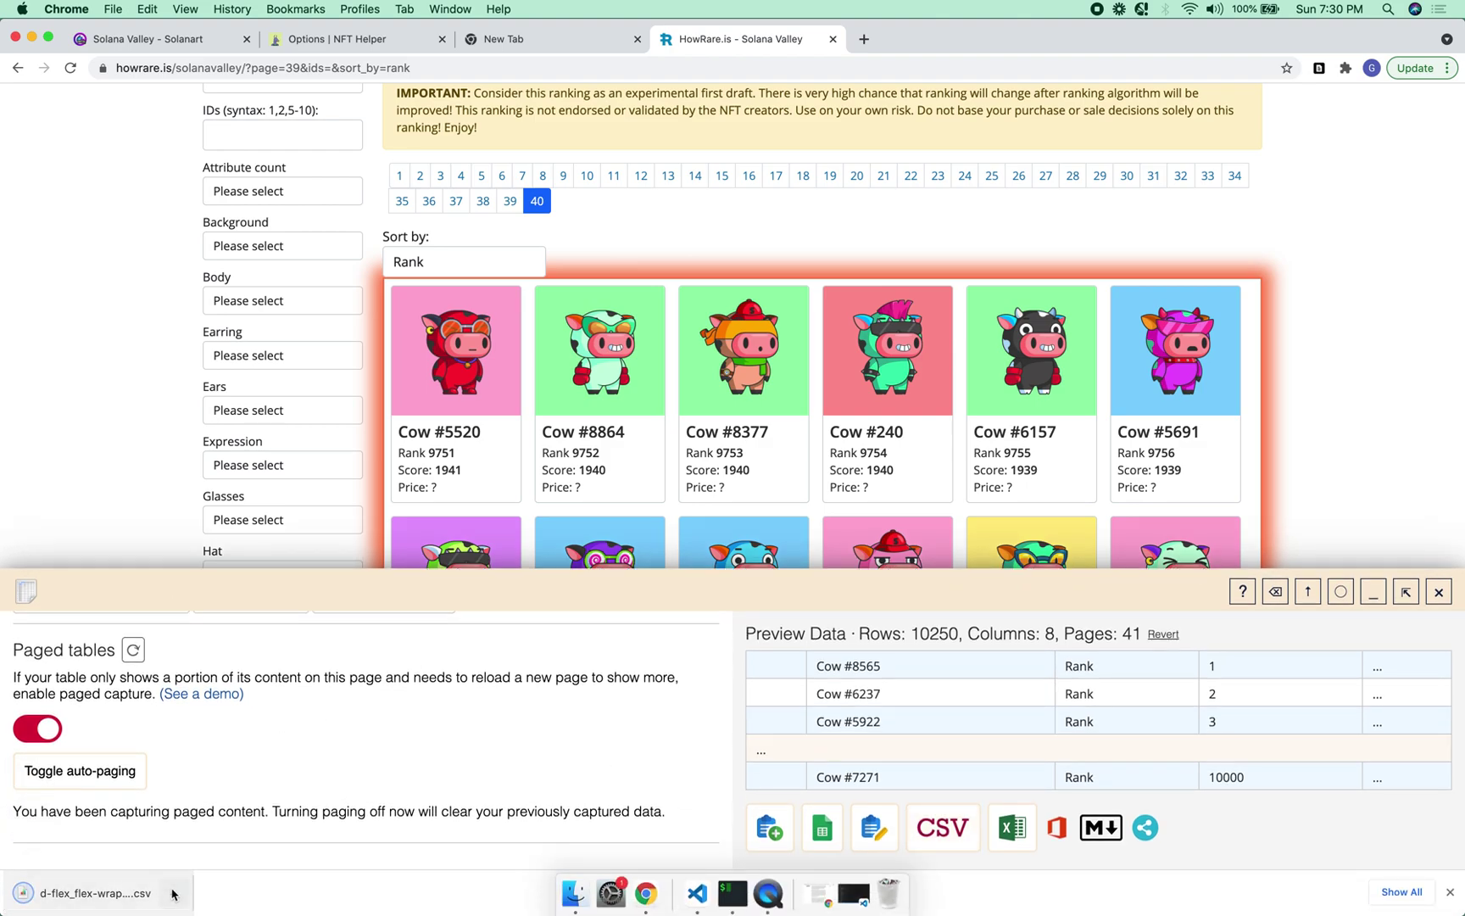
Reveal the downloaded CSV in Finder and rename it solanavalley.csv
{"action": "left_click", "coordinate": [172, 893]}
{"action": "left_click", "coordinate": [228, 874]}
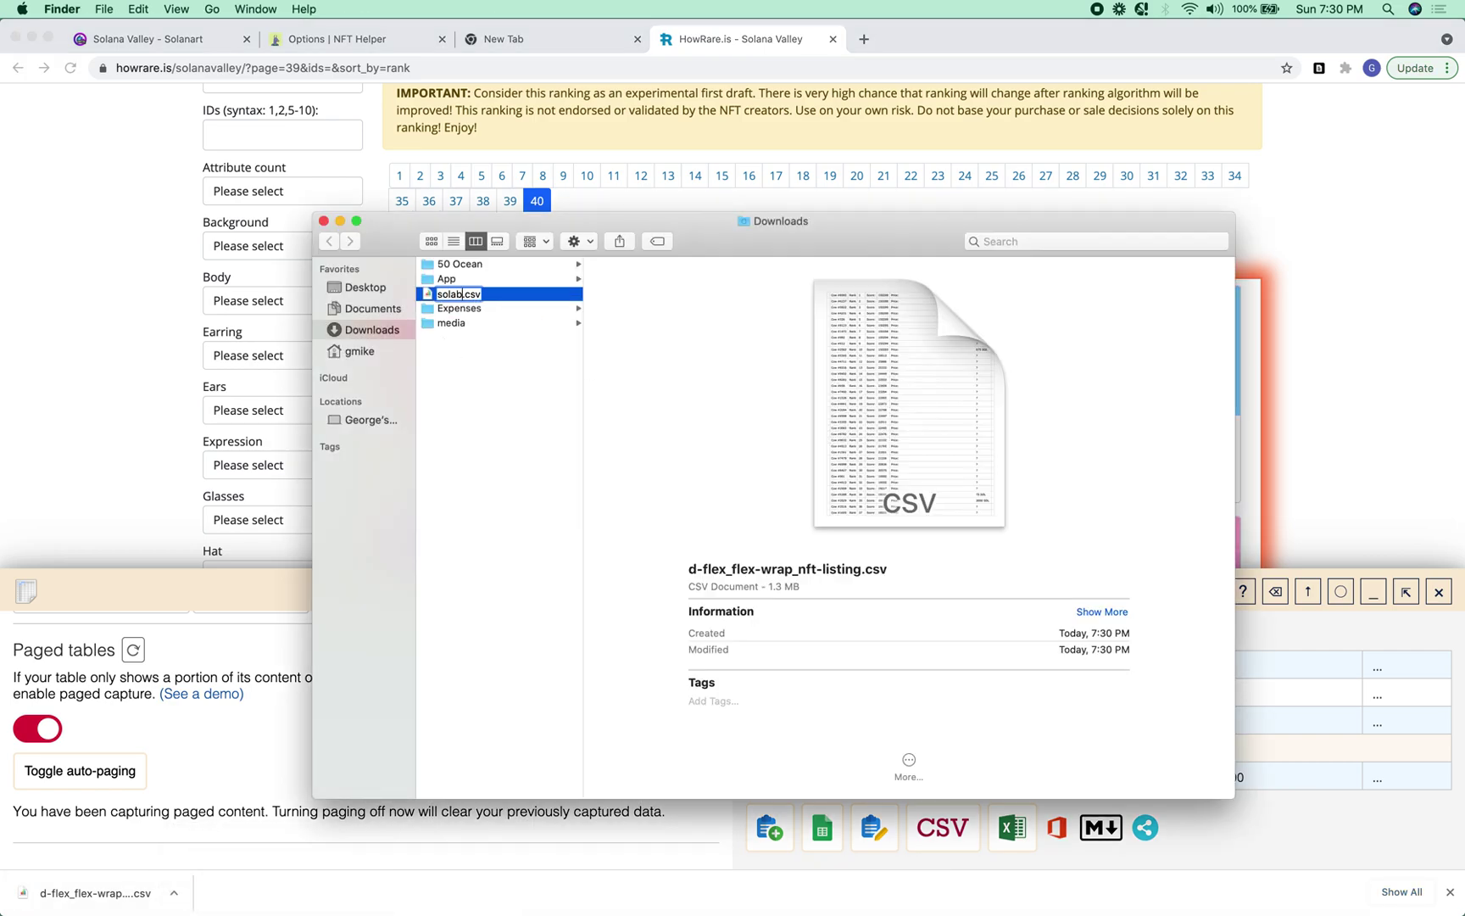
{"action": "type", "text": "y"}
{"action": "key", "text": "Return"}
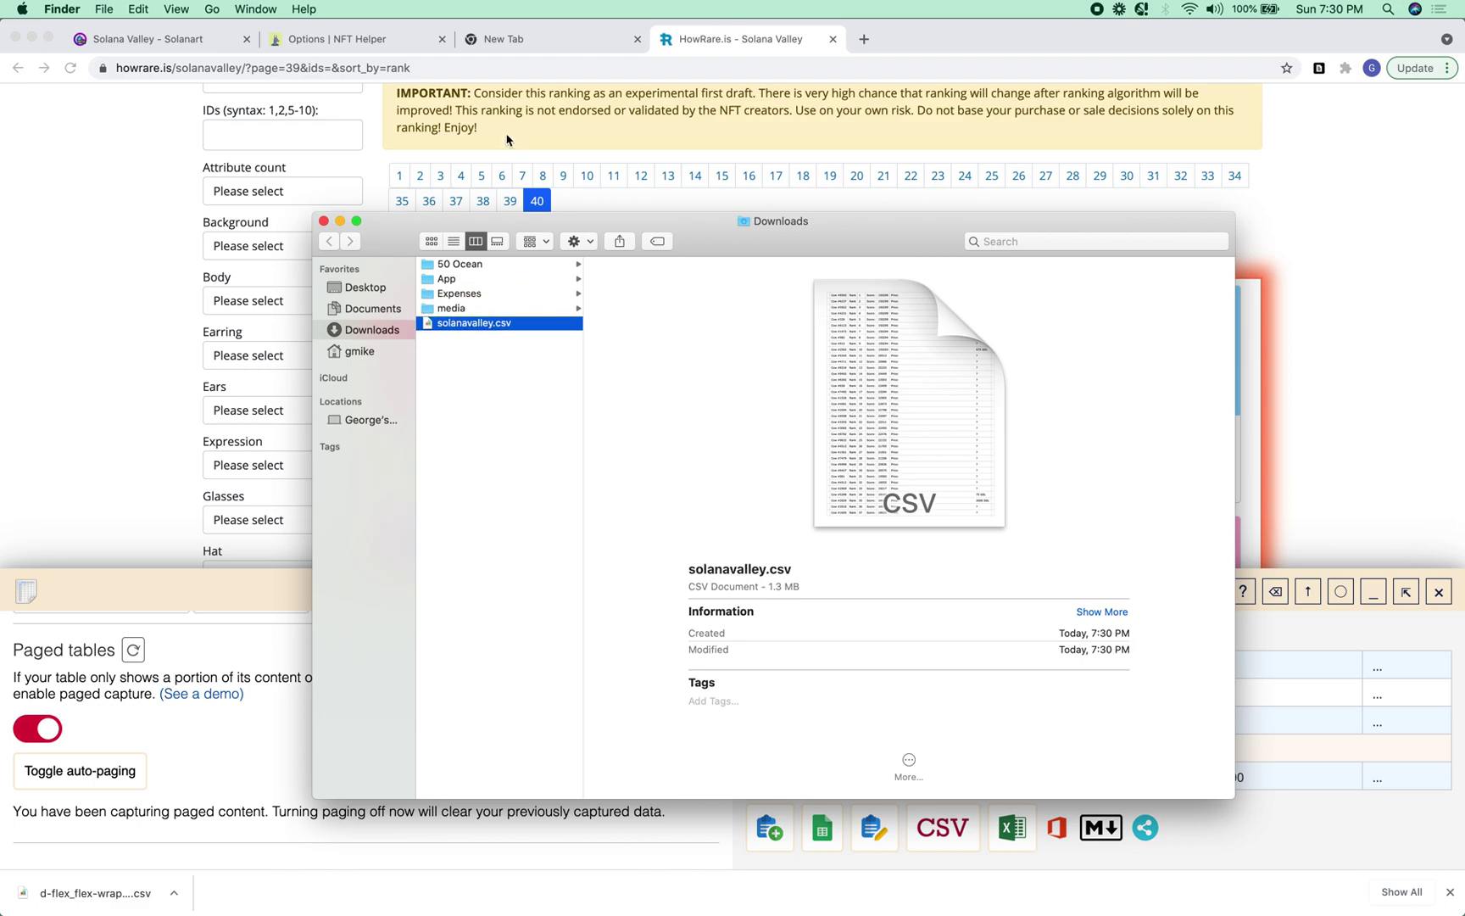
{"action": "left_click", "coordinate": [758, 44]}
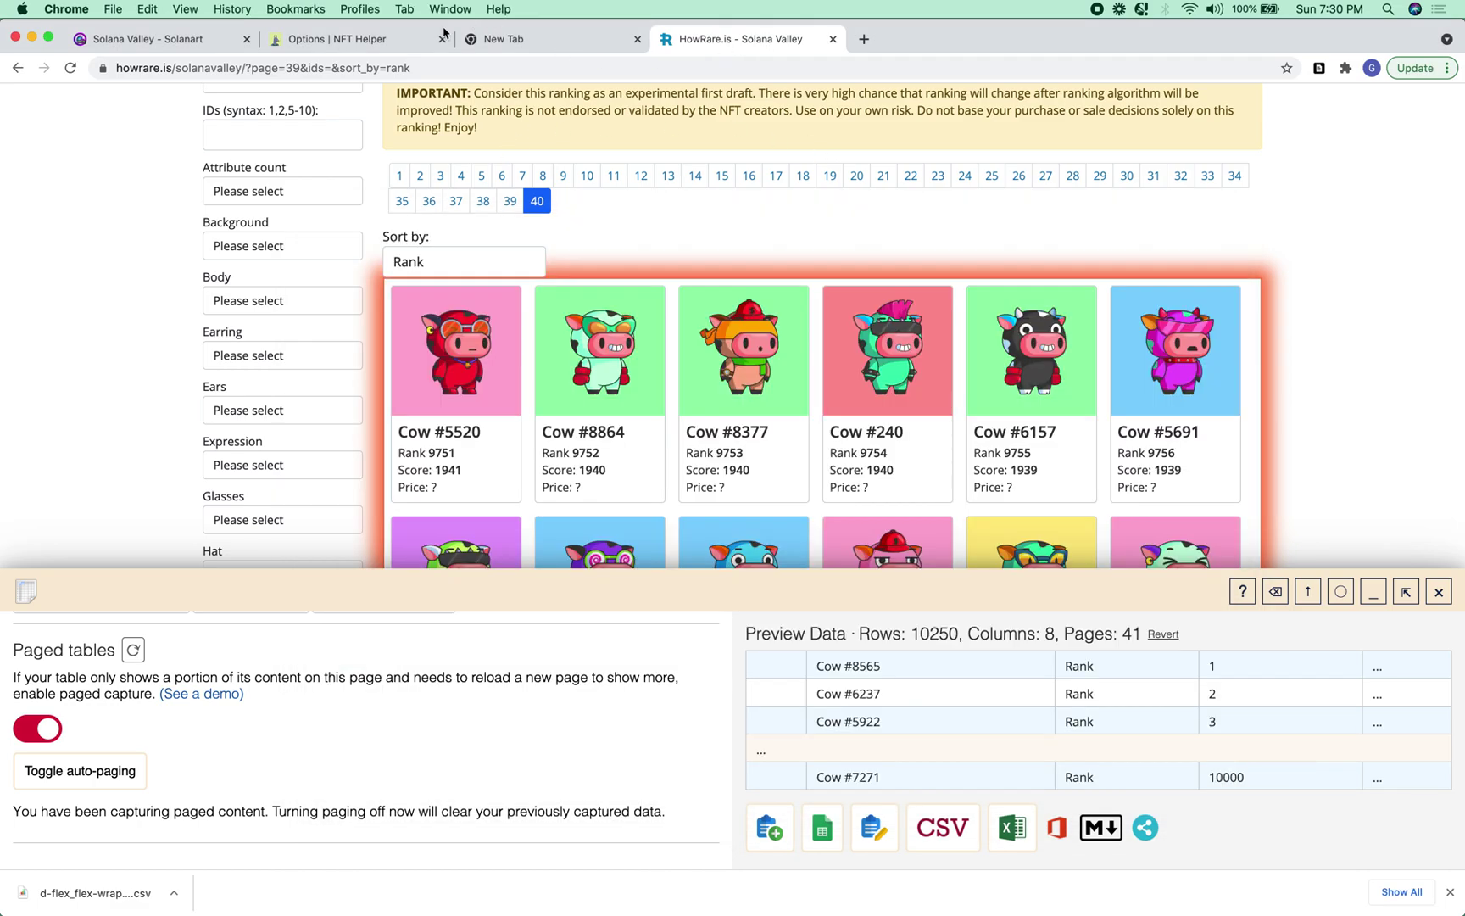
{"action": "left_click", "coordinate": [373, 47]}
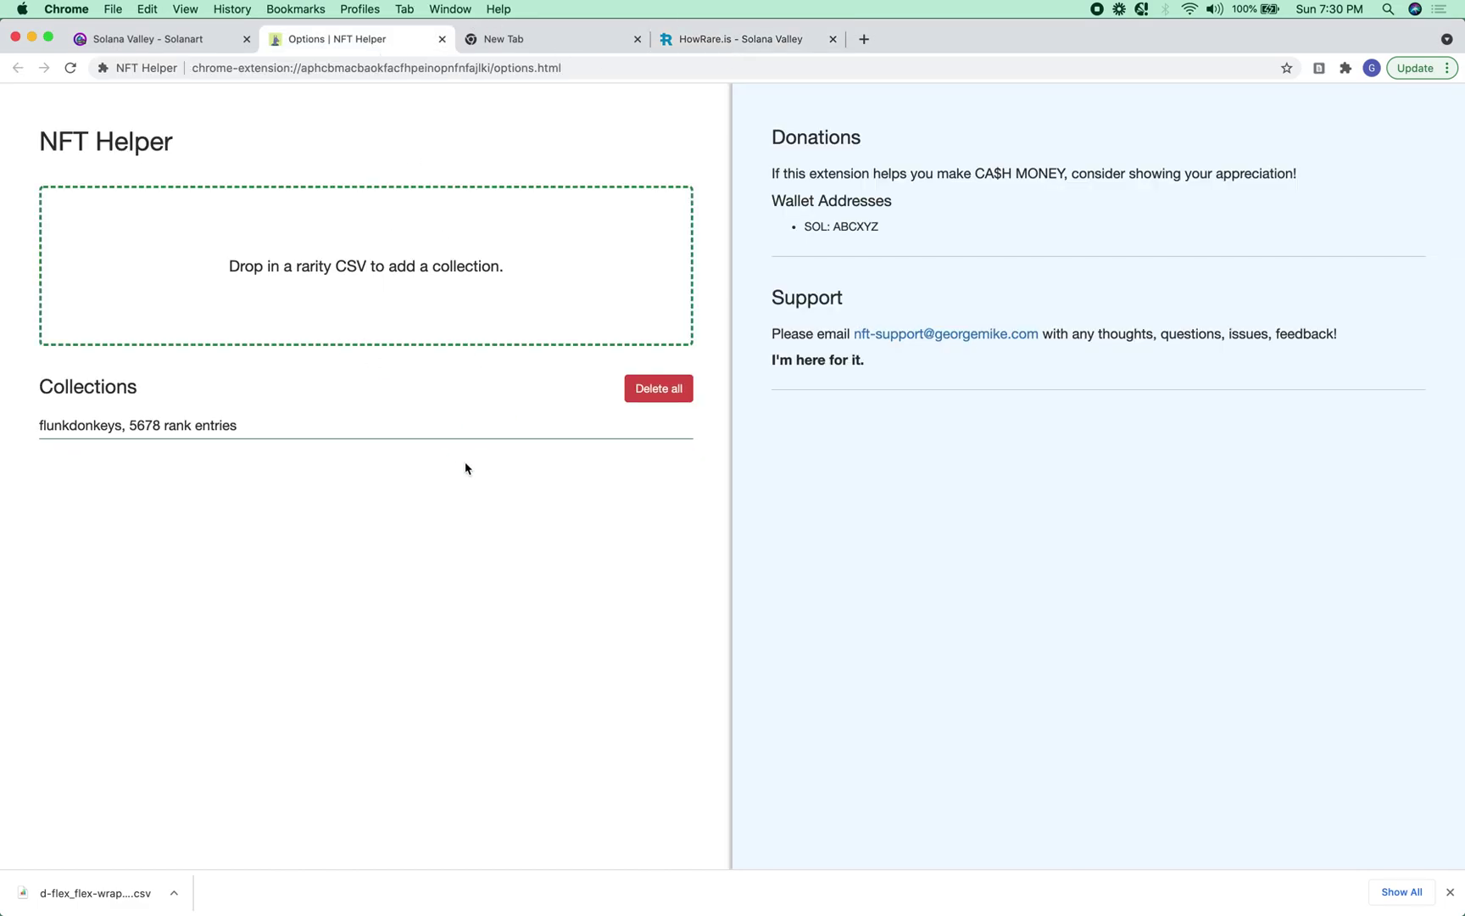
Open NFT Helper's options page from the Extensions menu, cancelling the accidental removal prompt
{"action": "key", "text": "super+Tab"}
{"action": "left_click", "coordinate": [424, 31]}
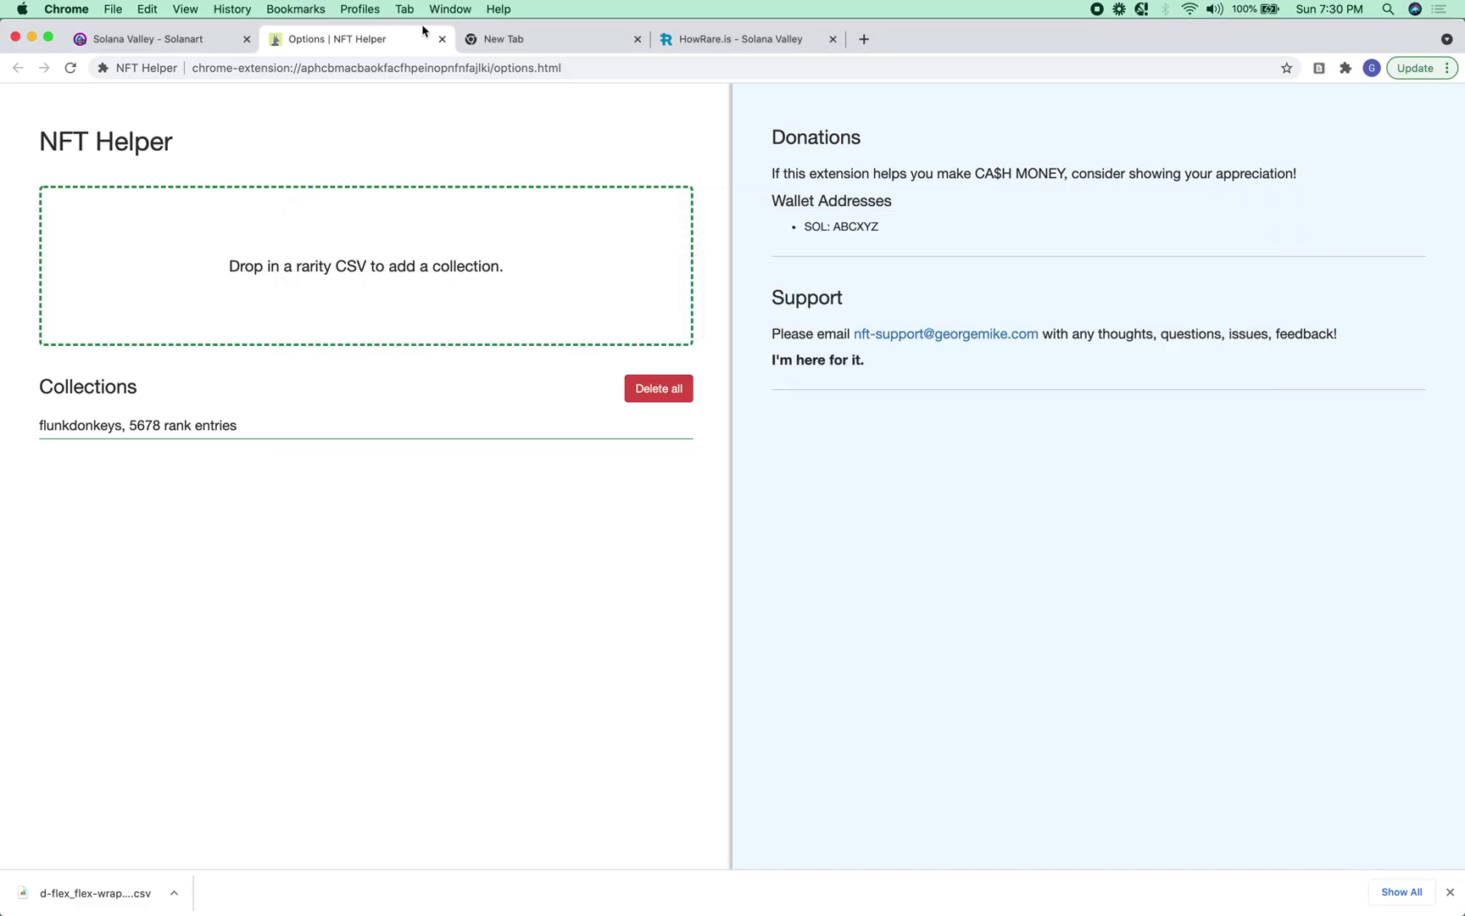
{"action": "left_click", "coordinate": [1346, 66]}
{"action": "left_click", "coordinate": [1340, 218]}
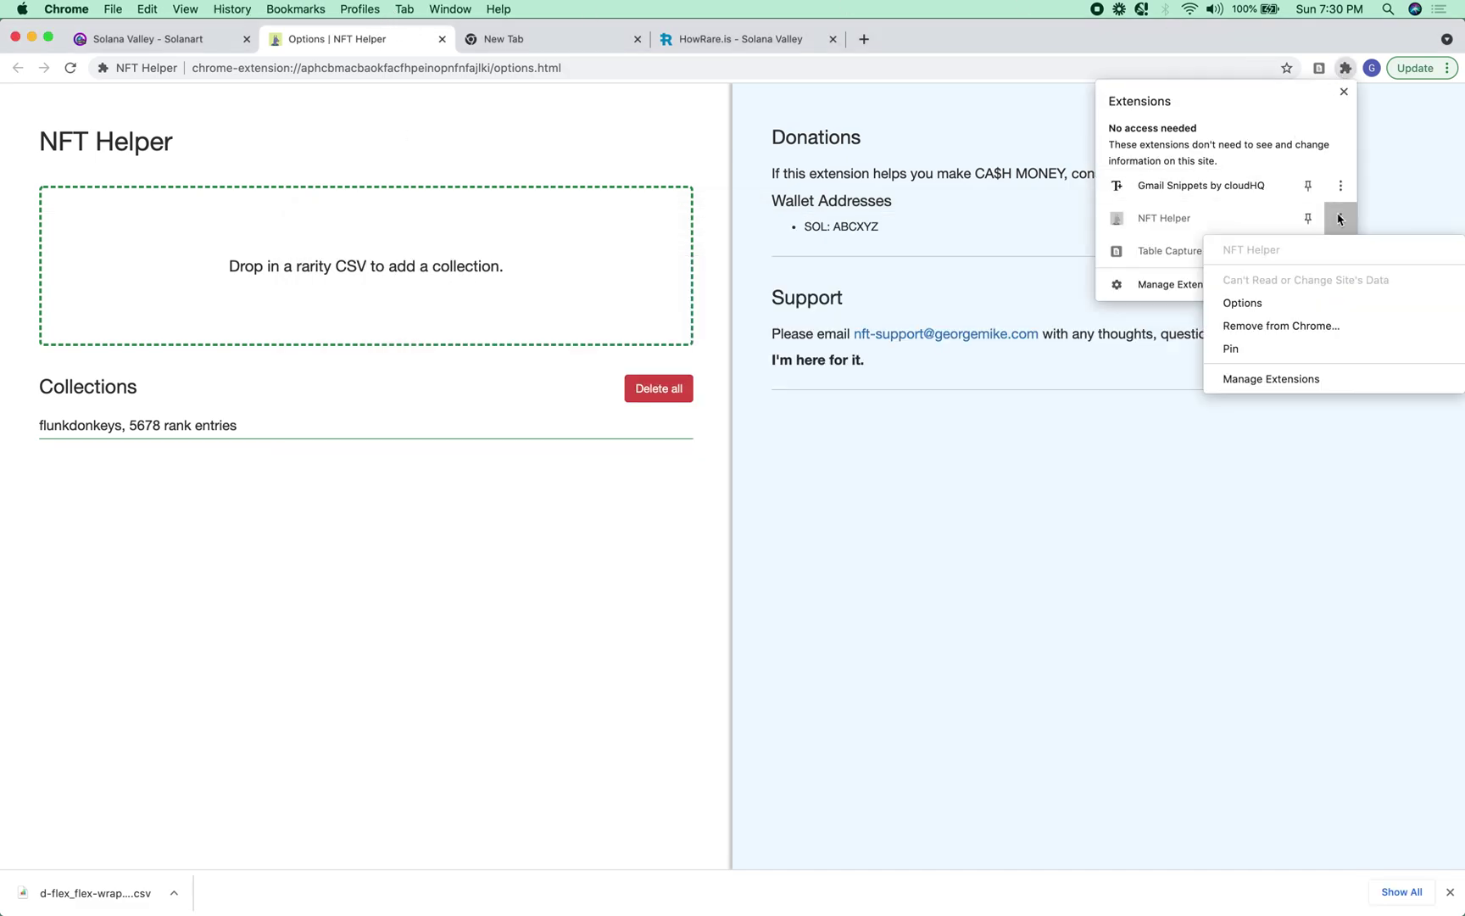
{"action": "left_click", "coordinate": [1274, 324]}
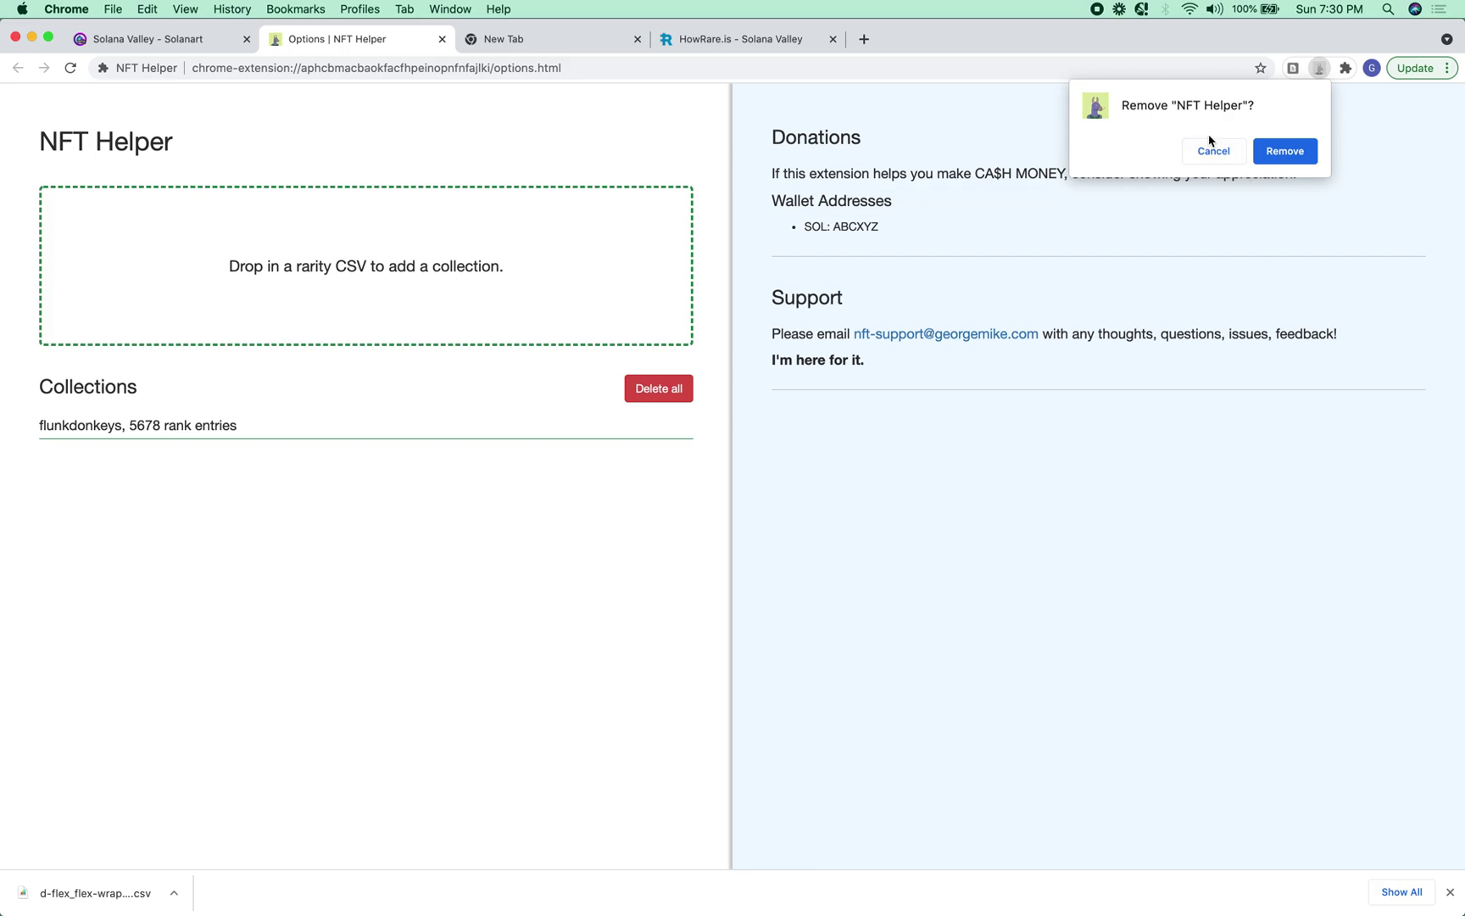
{"action": "left_click", "coordinate": [1218, 152]}
{"action": "left_click", "coordinate": [1345, 67]}
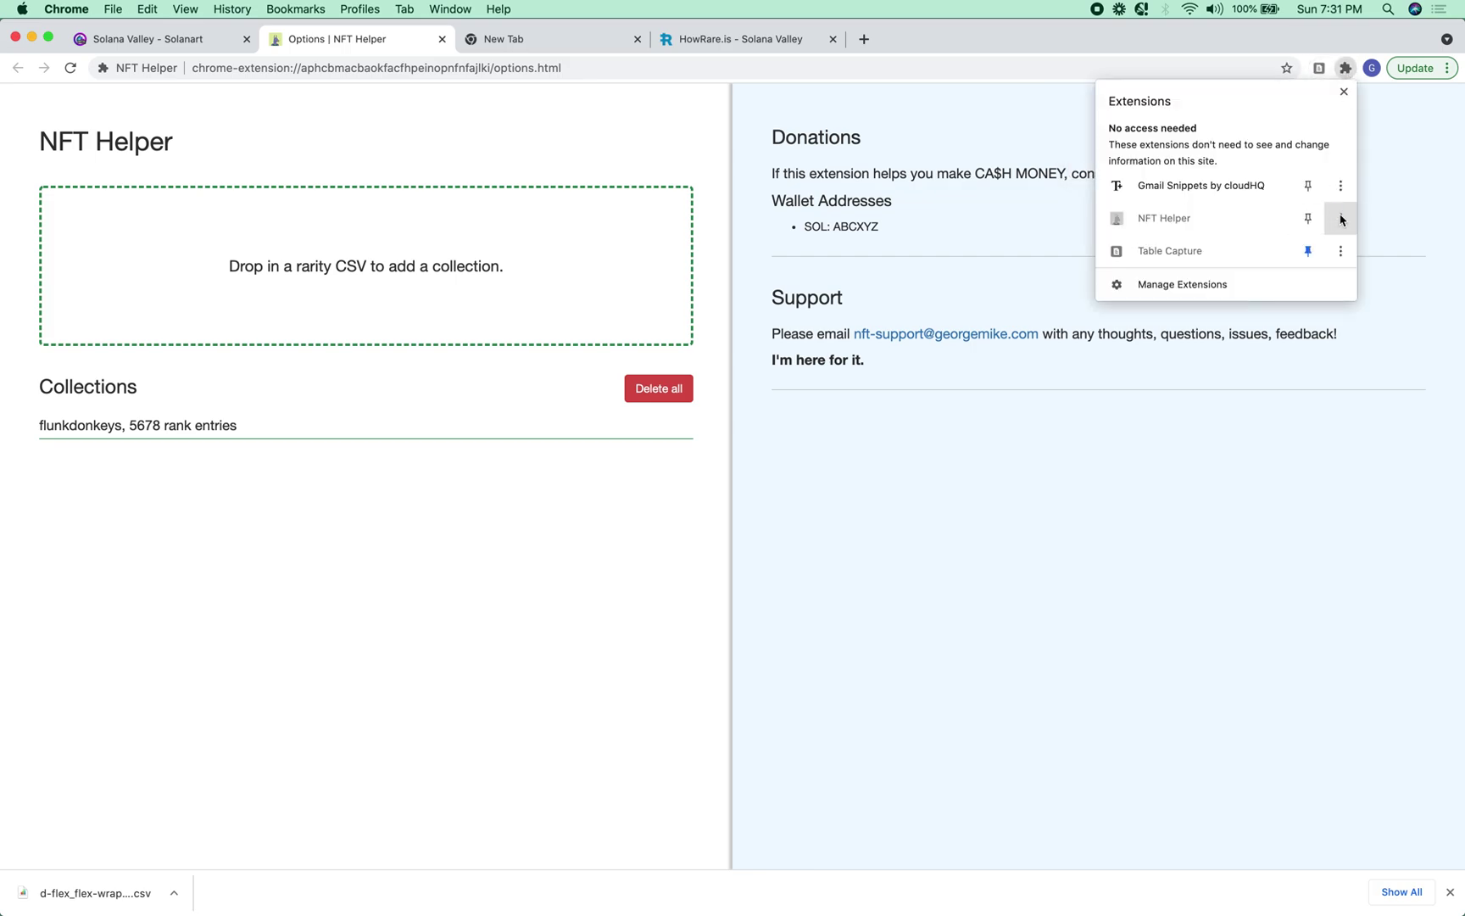
{"action": "left_click", "coordinate": [1340, 218]}
{"action": "left_click", "coordinate": [1244, 307]}
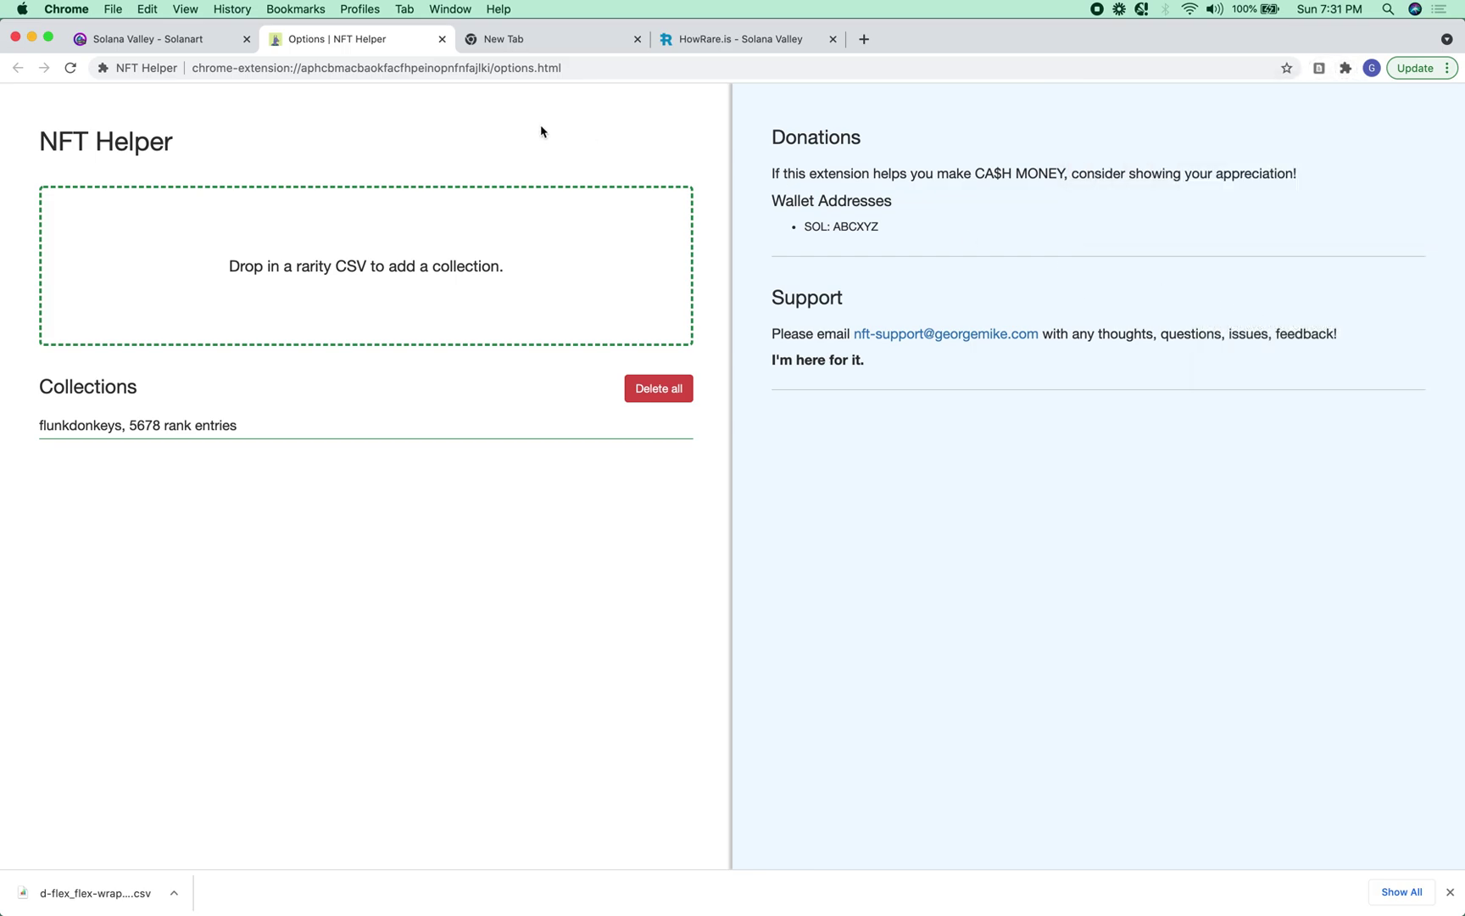
{"action": "left_click", "coordinate": [423, 67]}
{"action": "key", "text": "super+Tab"}
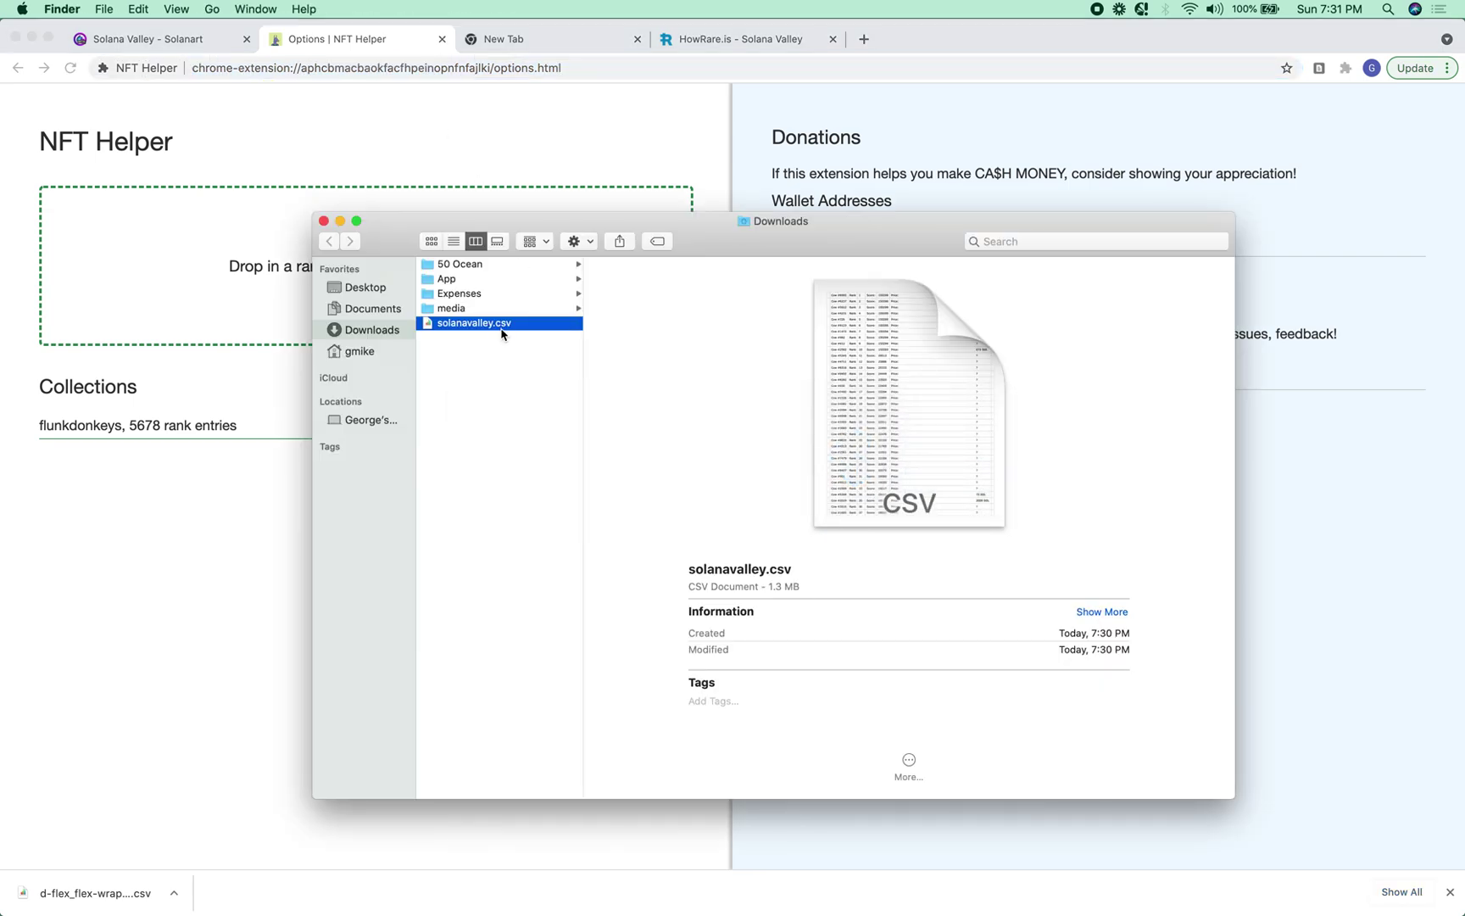
Drop solanavalley.csv into NFT Helper and trim the URL identifier to solanavalley
{"action": "left_click_drag", "start_coordinate": [503, 323], "coordinate": [216, 285]}
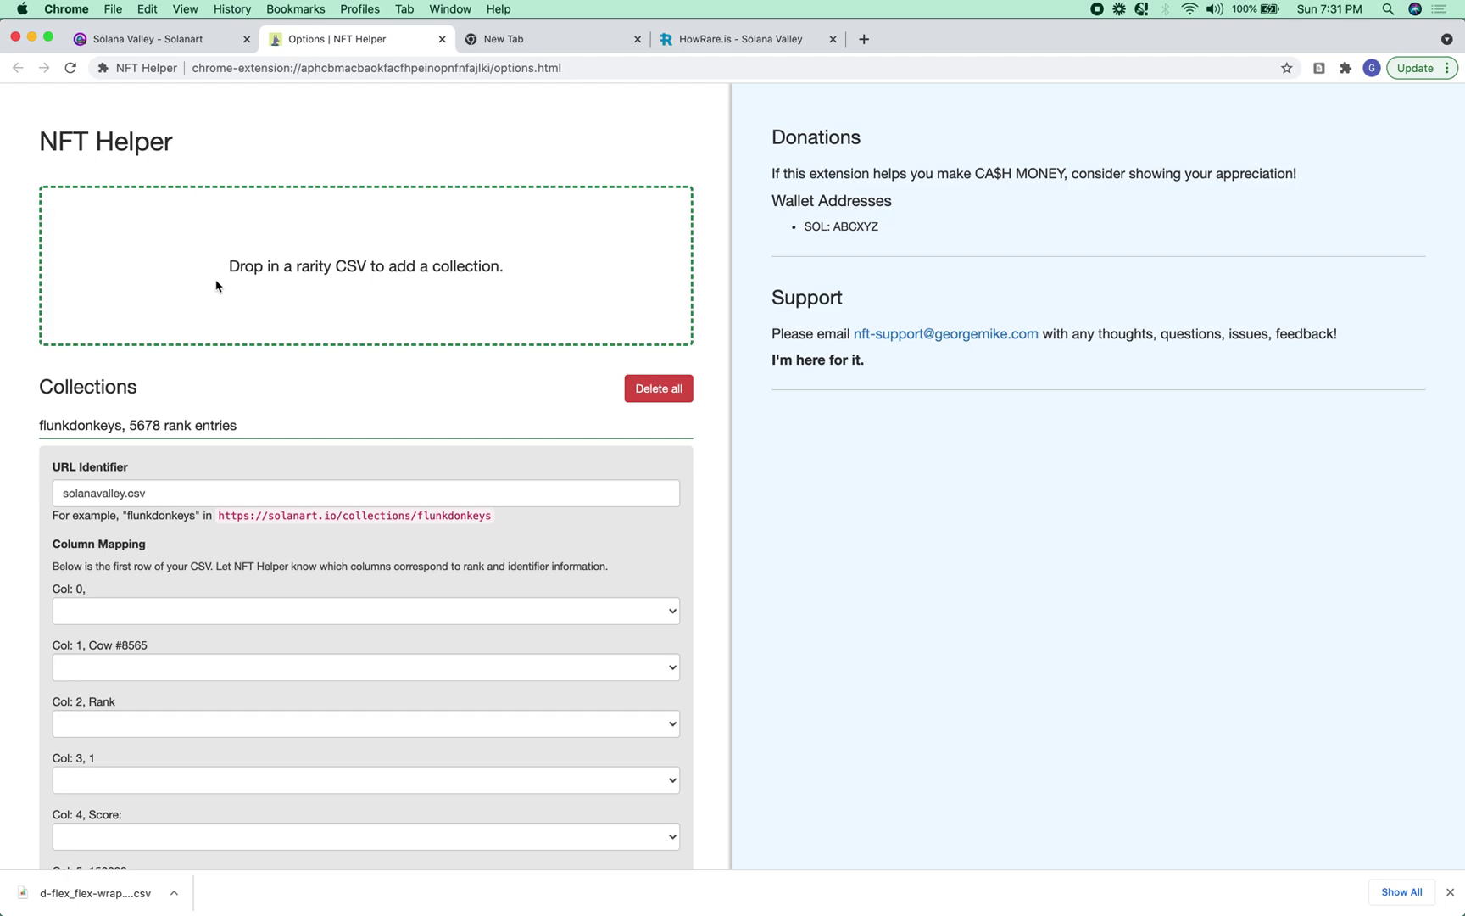
{"action": "scroll", "coordinate": [203, 582], "scroll_direction": "down", "scroll_amount": 2}
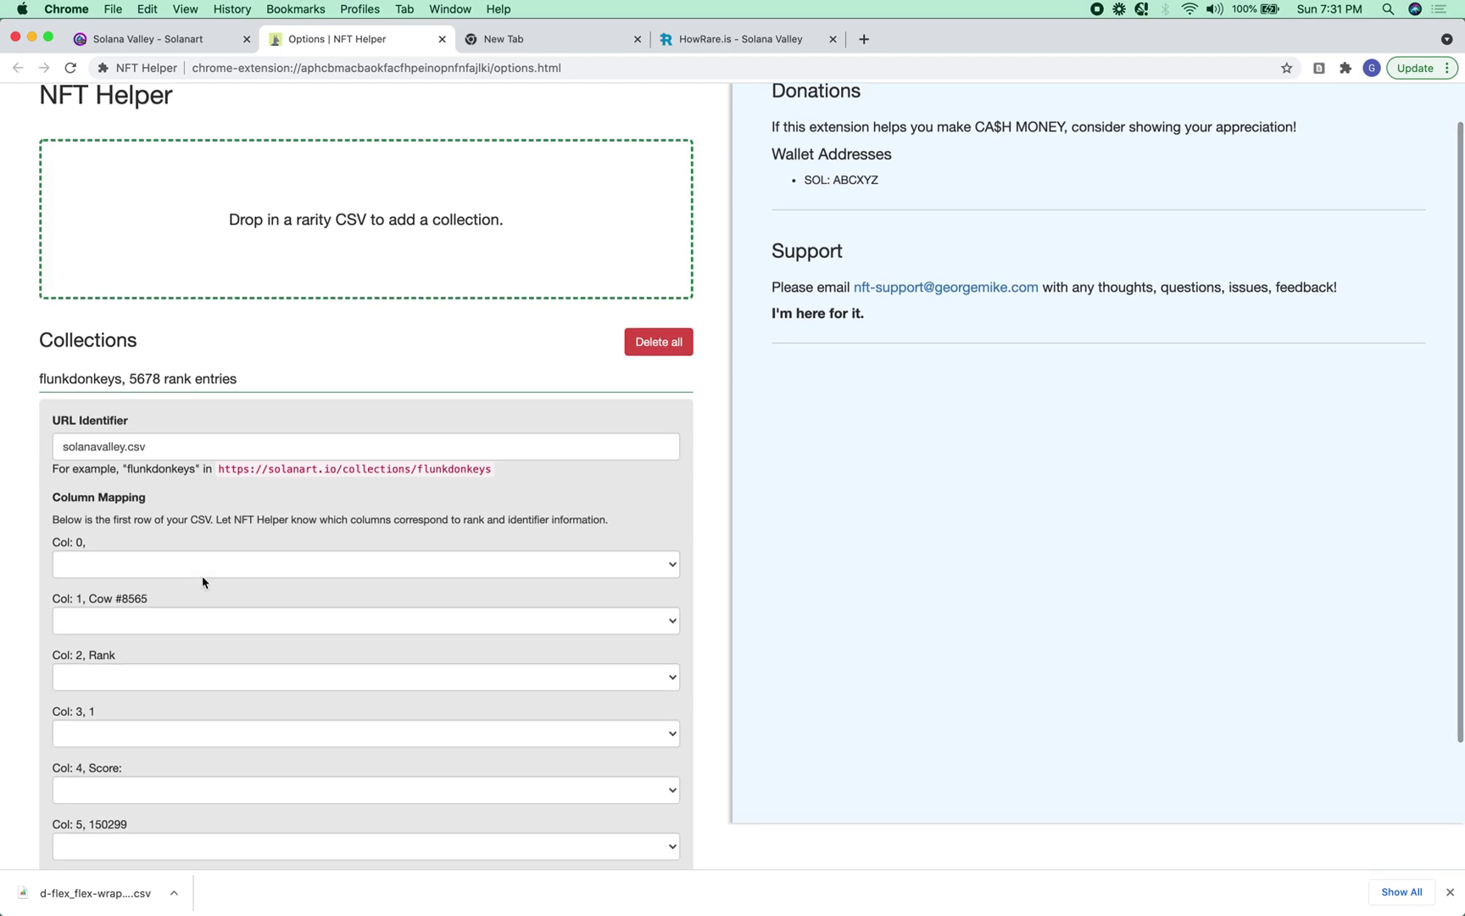
{"action": "left_click_drag", "start_coordinate": [127, 446], "coordinate": [324, 451]}
{"action": "key", "text": "BackSpace"}
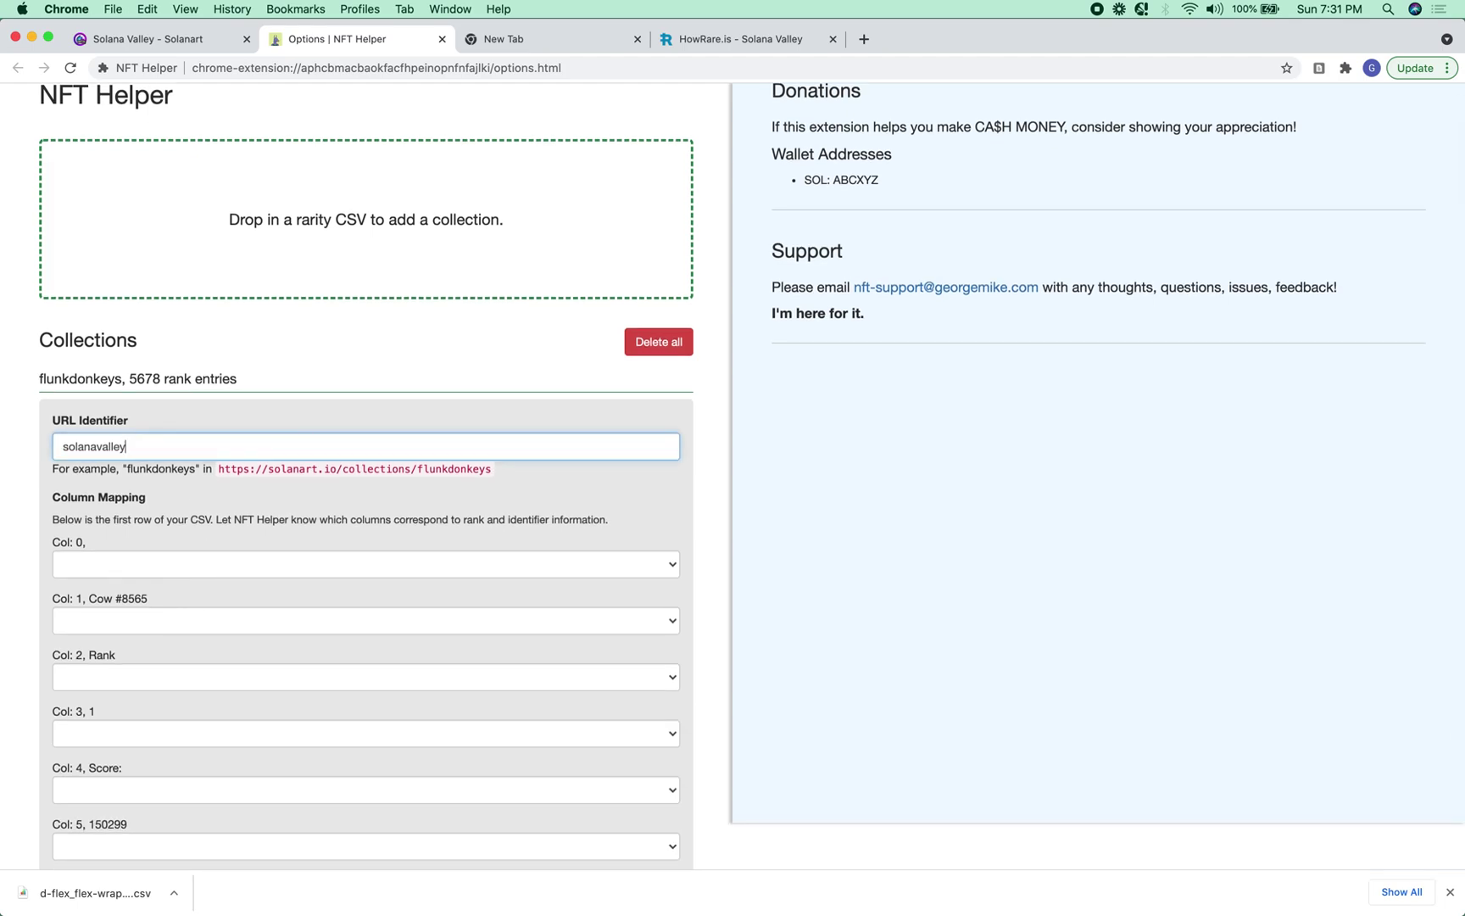
Check the identifier against the Solanart address and copy solanavalley
{"action": "key", "text": "super+1"}
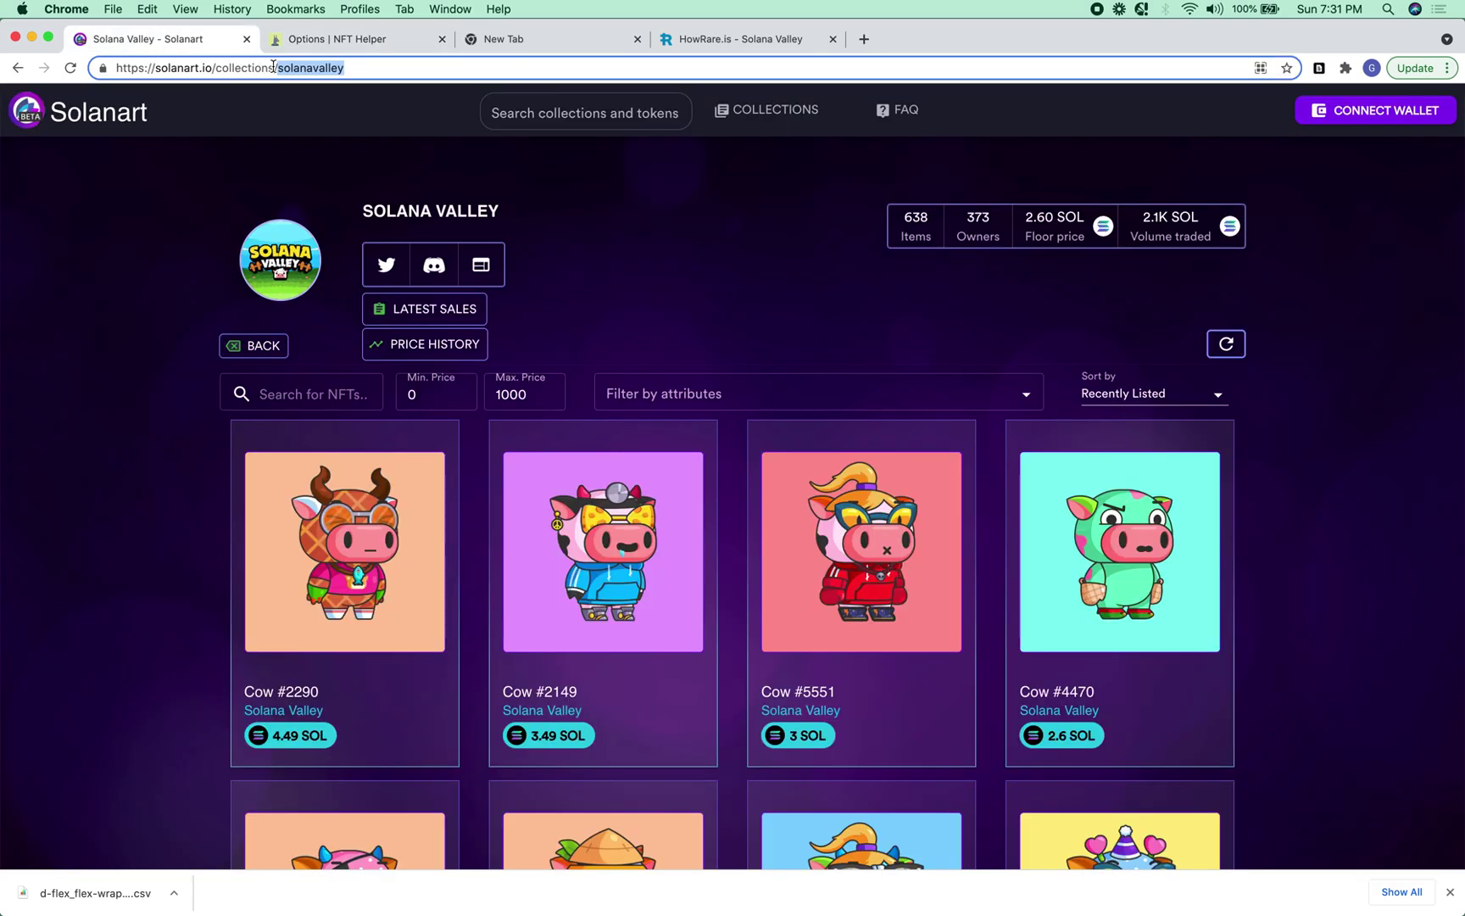
{"action": "key", "text": "super+2"}
{"action": "key", "text": "super+a"}
{"action": "key", "text": "super+c"}
{"action": "left_click", "coordinate": [175, 449]}
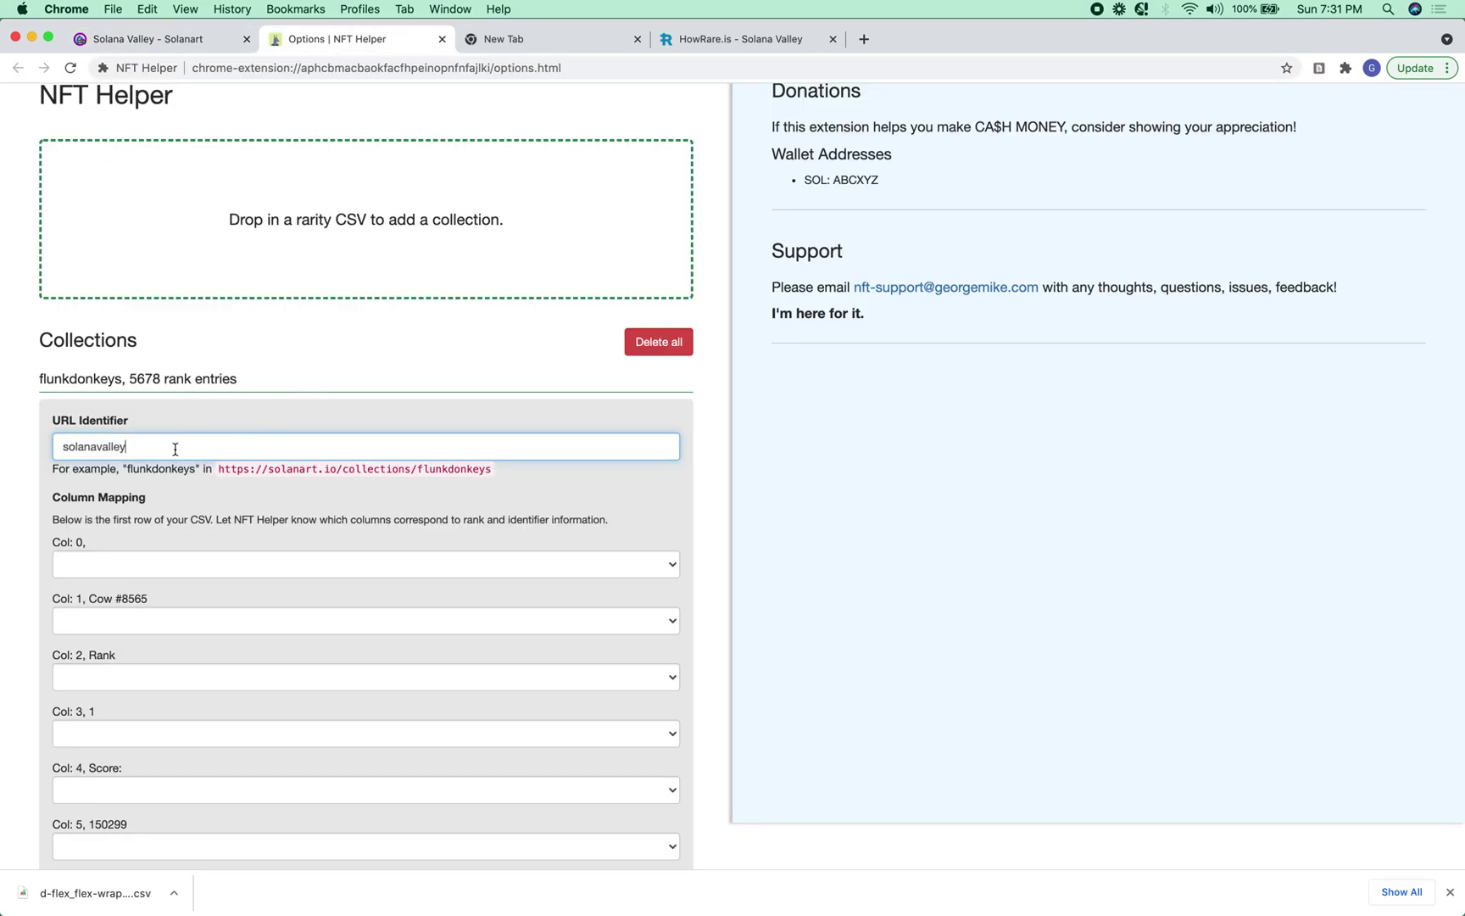
Leave column 0 unmapped, map column 1 to Name/Identifier and column 3 to Rank, then save
{"action": "left_click", "coordinate": [161, 563]}
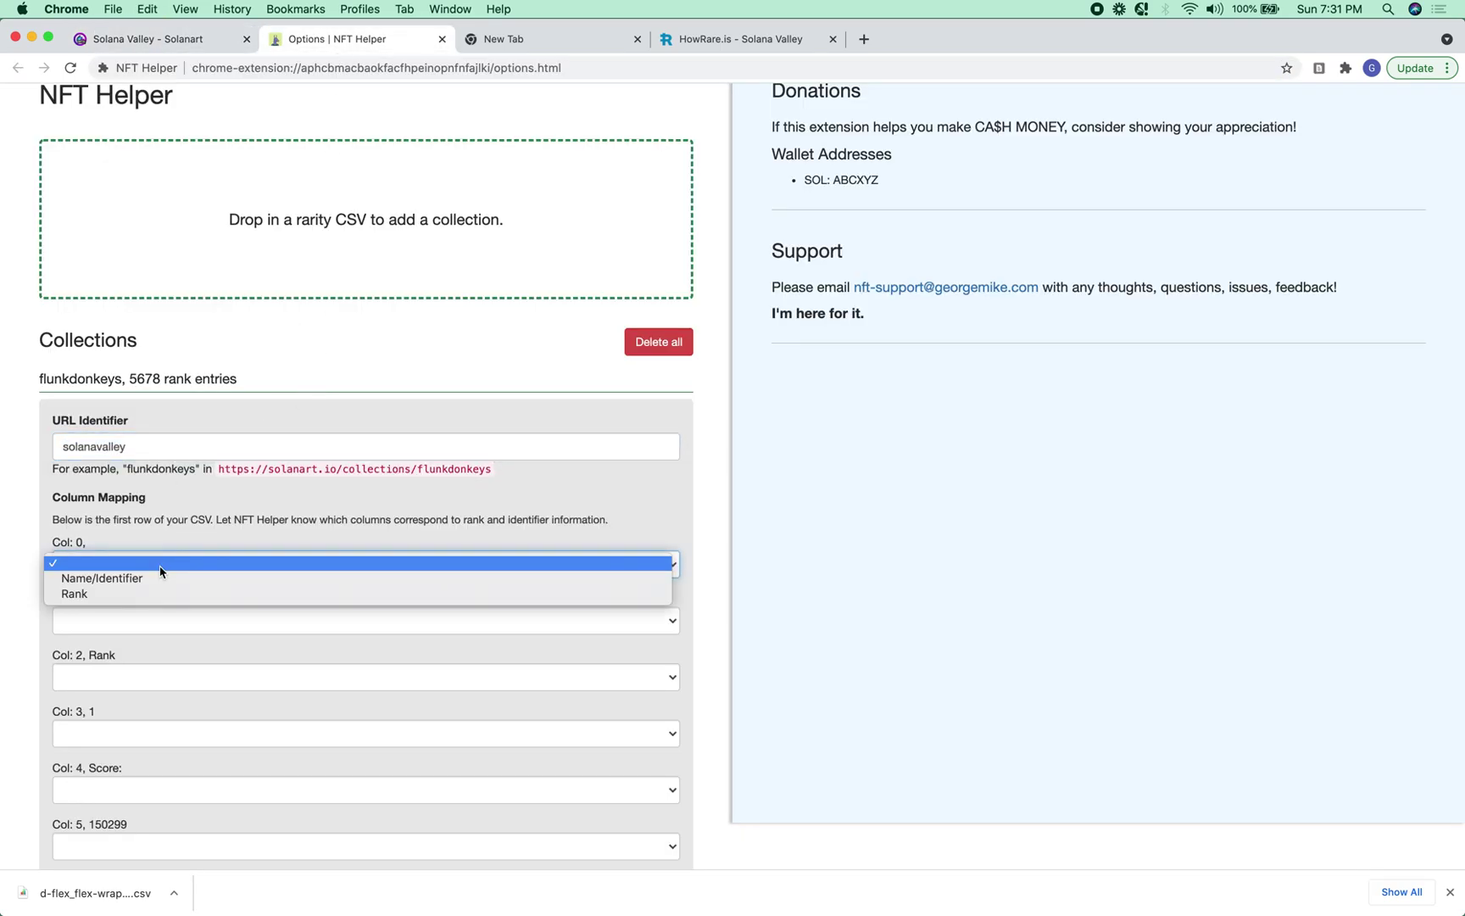
{"action": "left_click", "coordinate": [165, 532]}
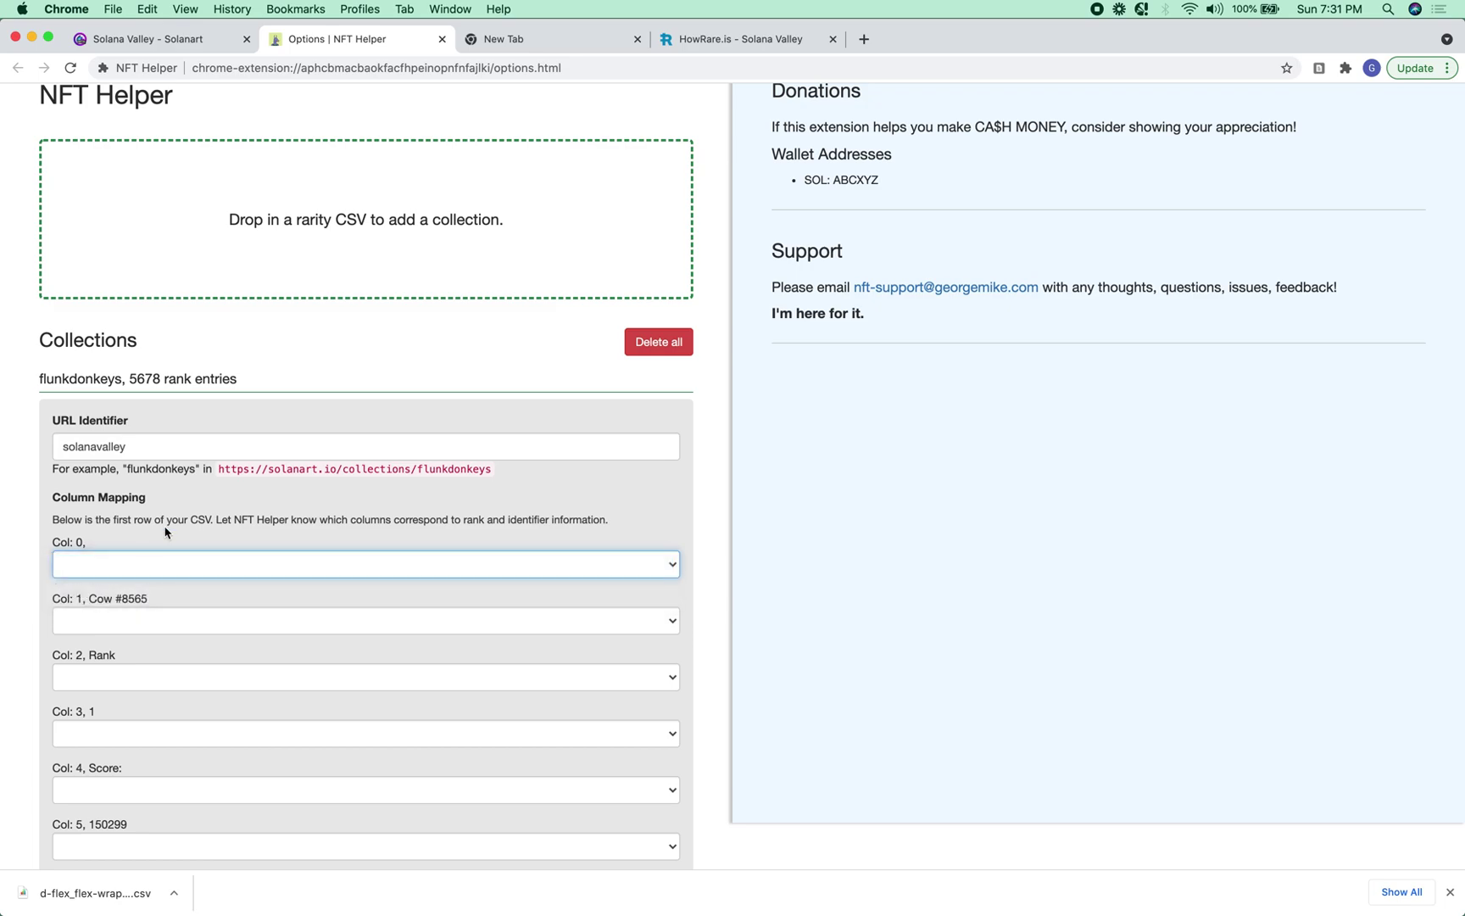
{"action": "left_click", "coordinate": [153, 613]}
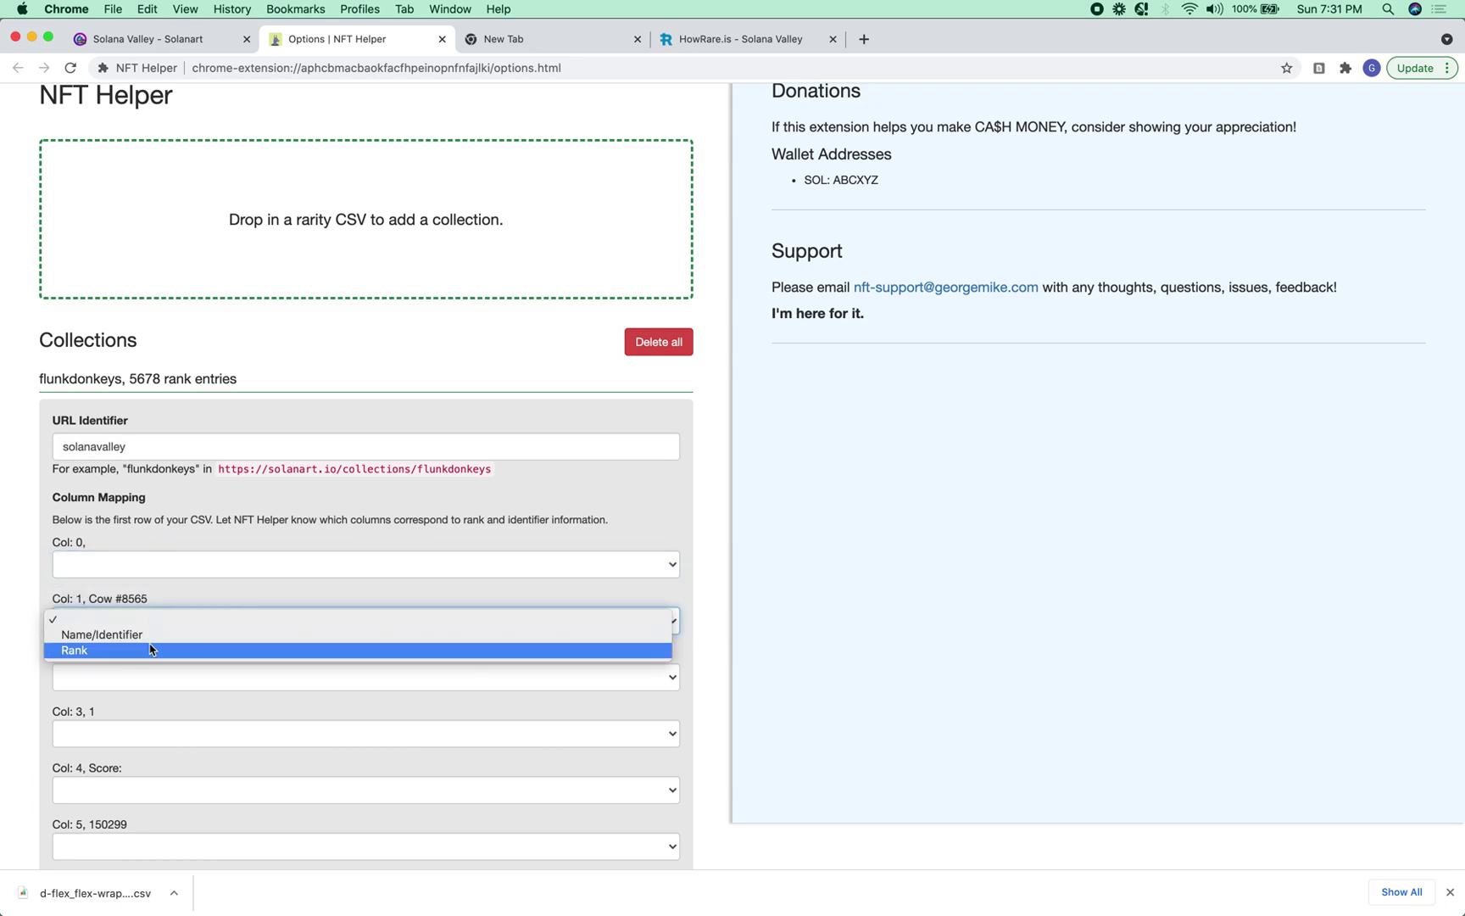
{"action": "left_click", "coordinate": [147, 634]}
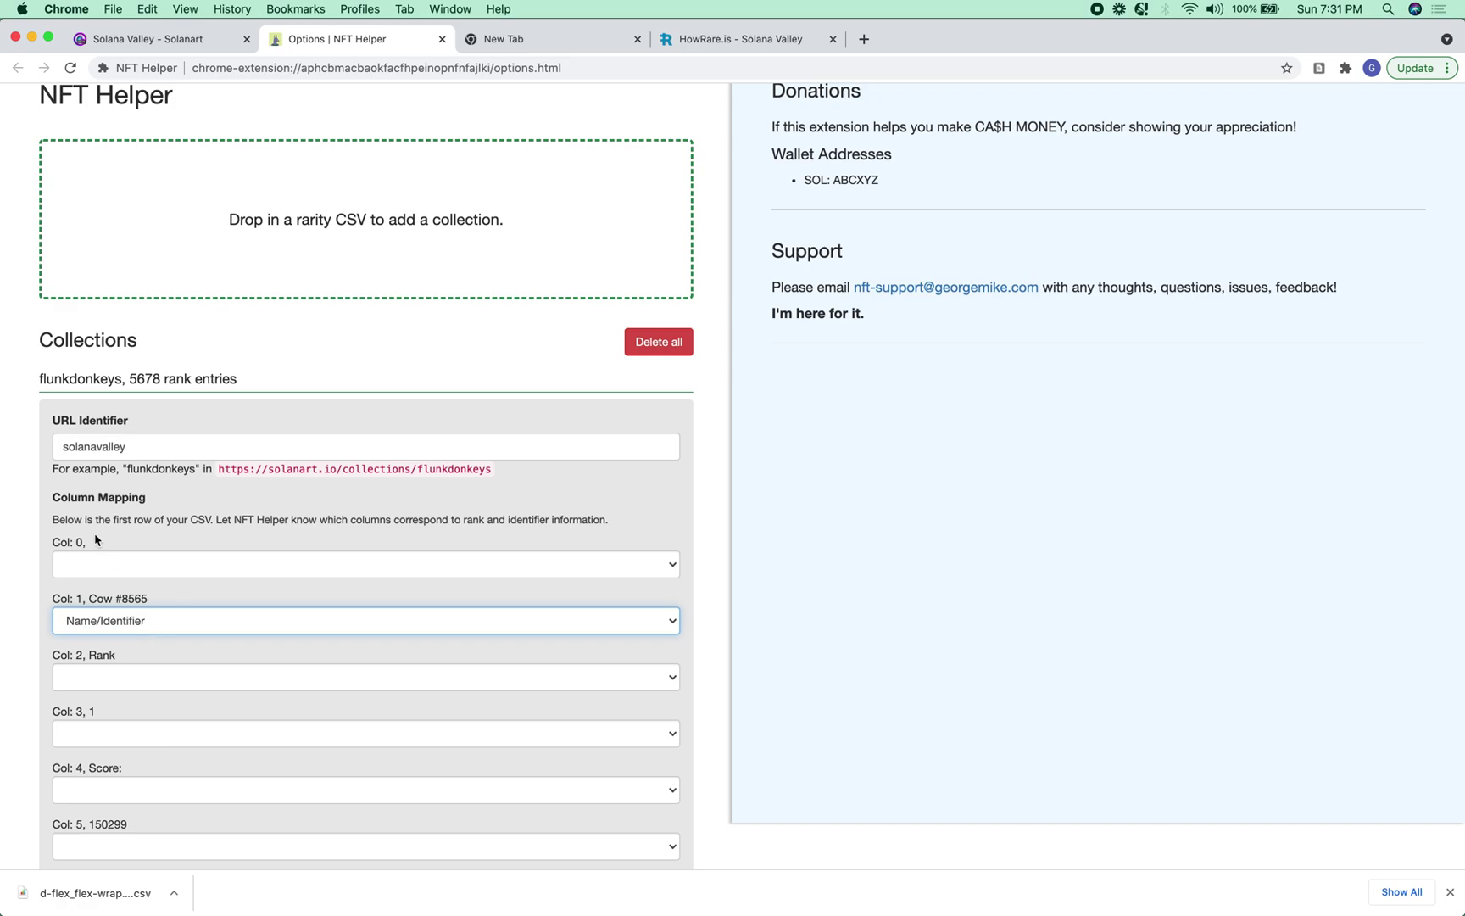
{"action": "left_click", "coordinate": [121, 736]}
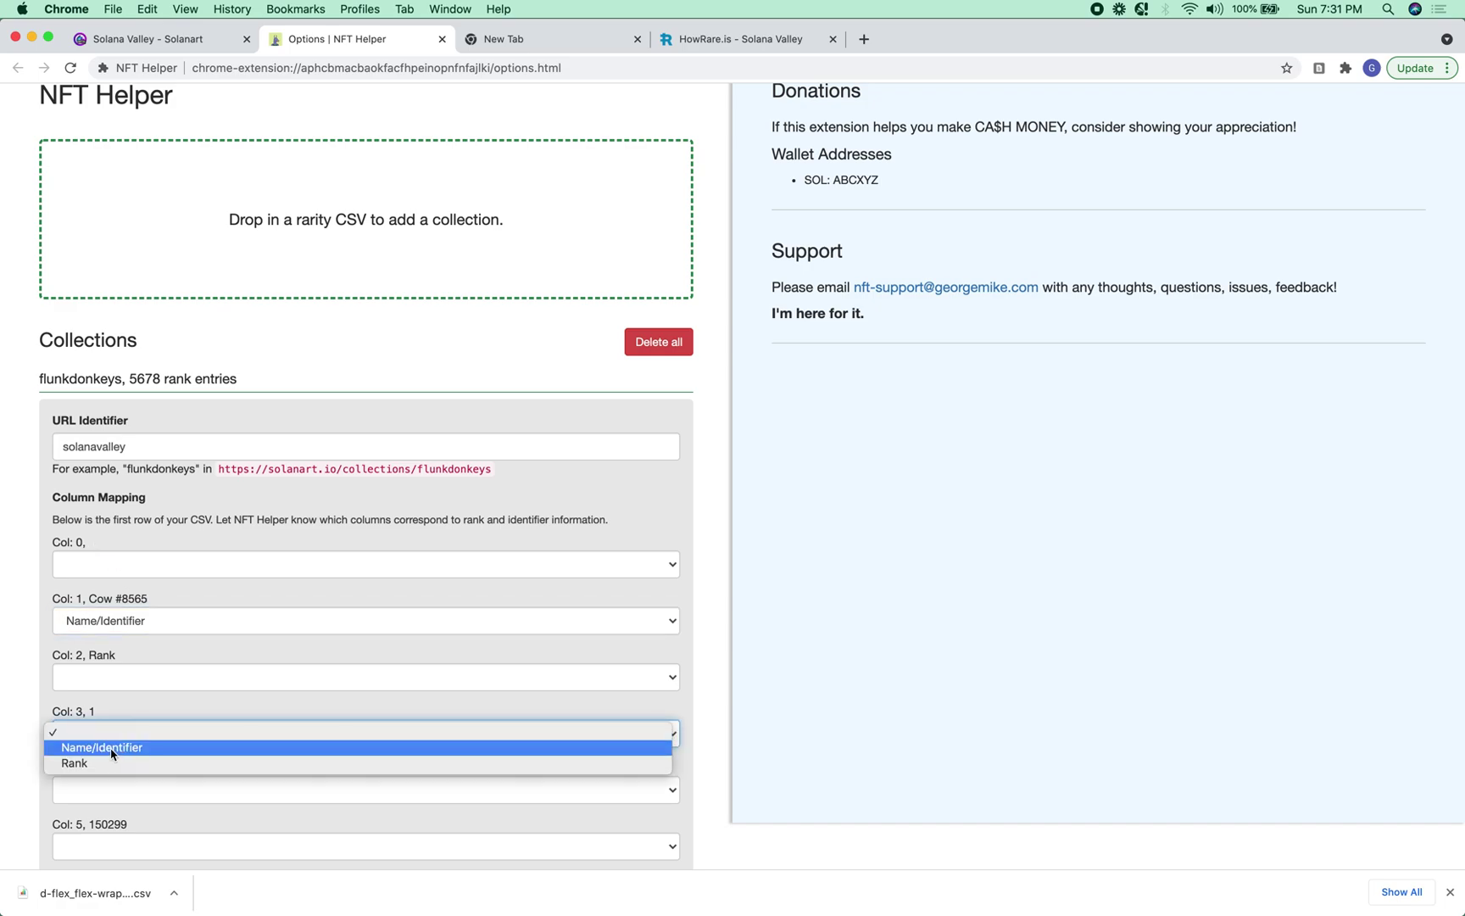
{"action": "left_click", "coordinate": [115, 763]}
{"action": "scroll", "coordinate": [26, 703], "scroll_direction": "down", "scroll_amount": 3}
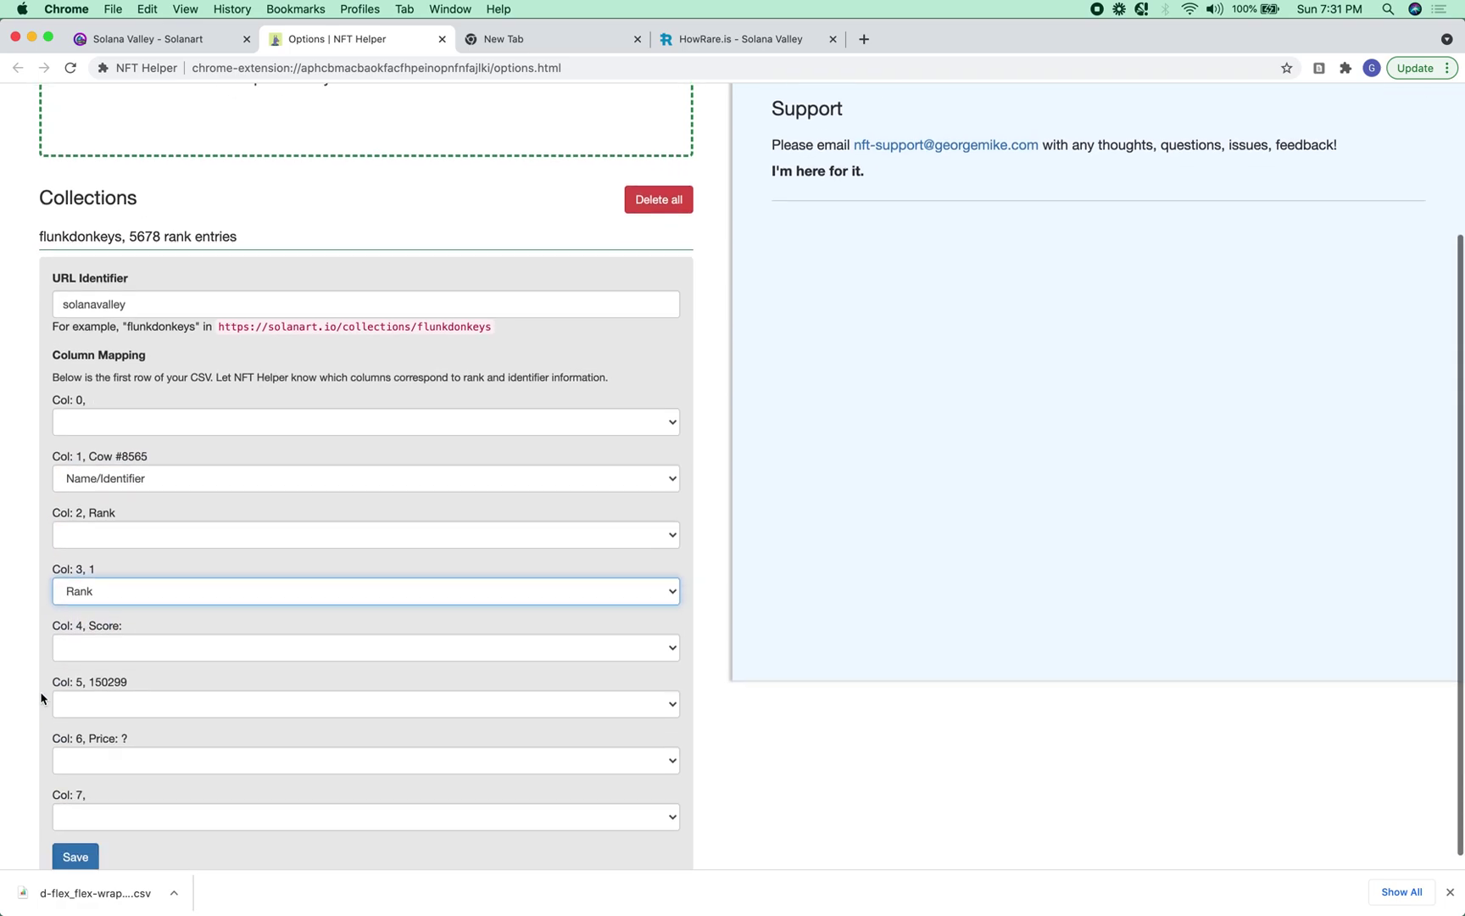
{"action": "left_click", "coordinate": [71, 841]}
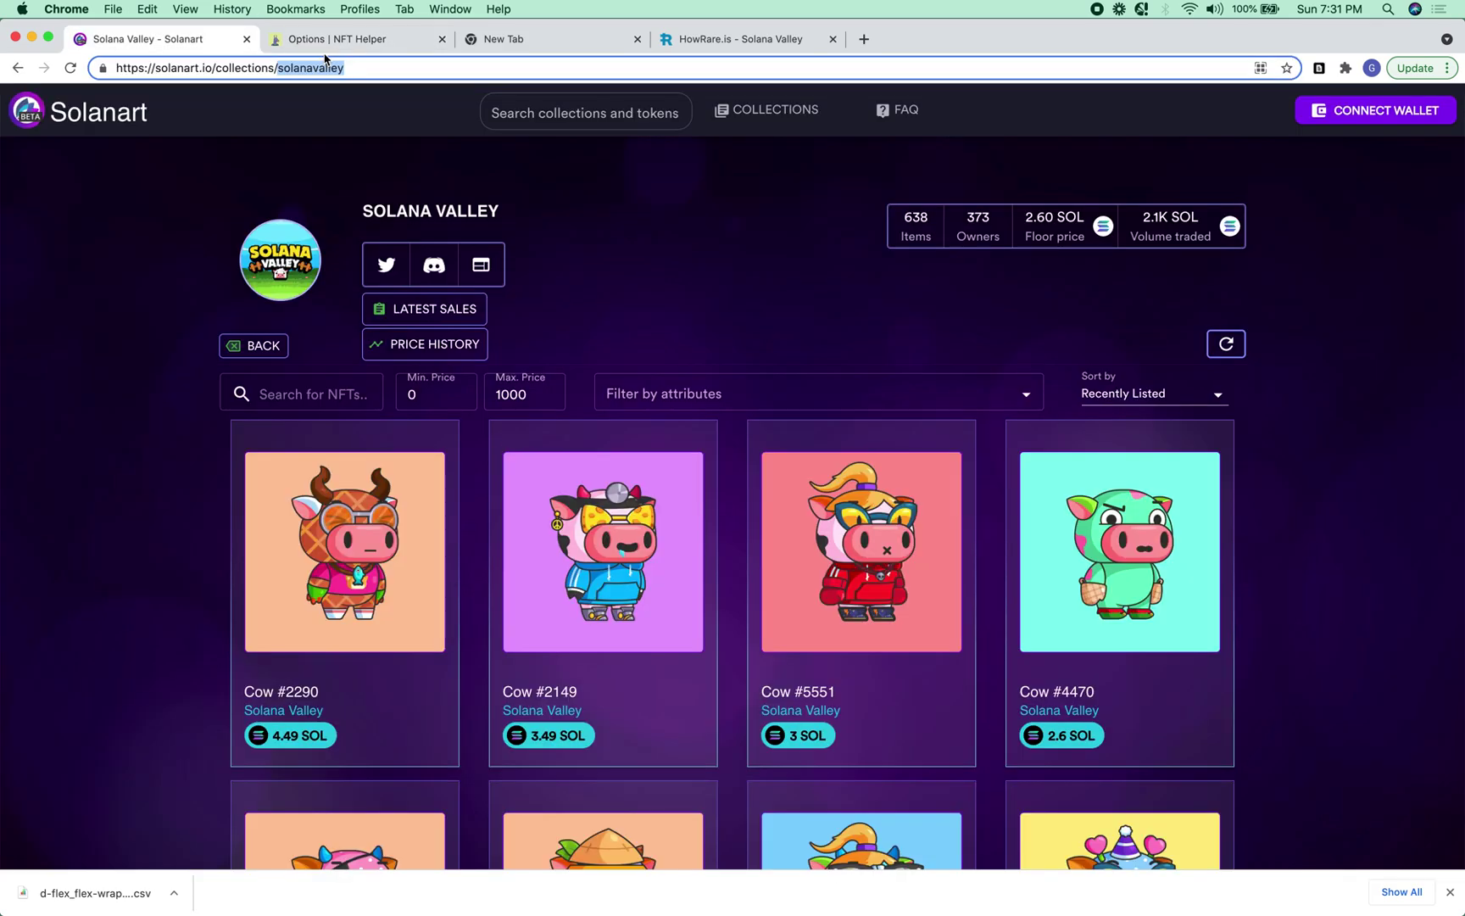
Return to Solanart's Solana Valley listings to view each cow's rank out of 10250
{"action": "key", "text": "ctrl+shift+Tab"}
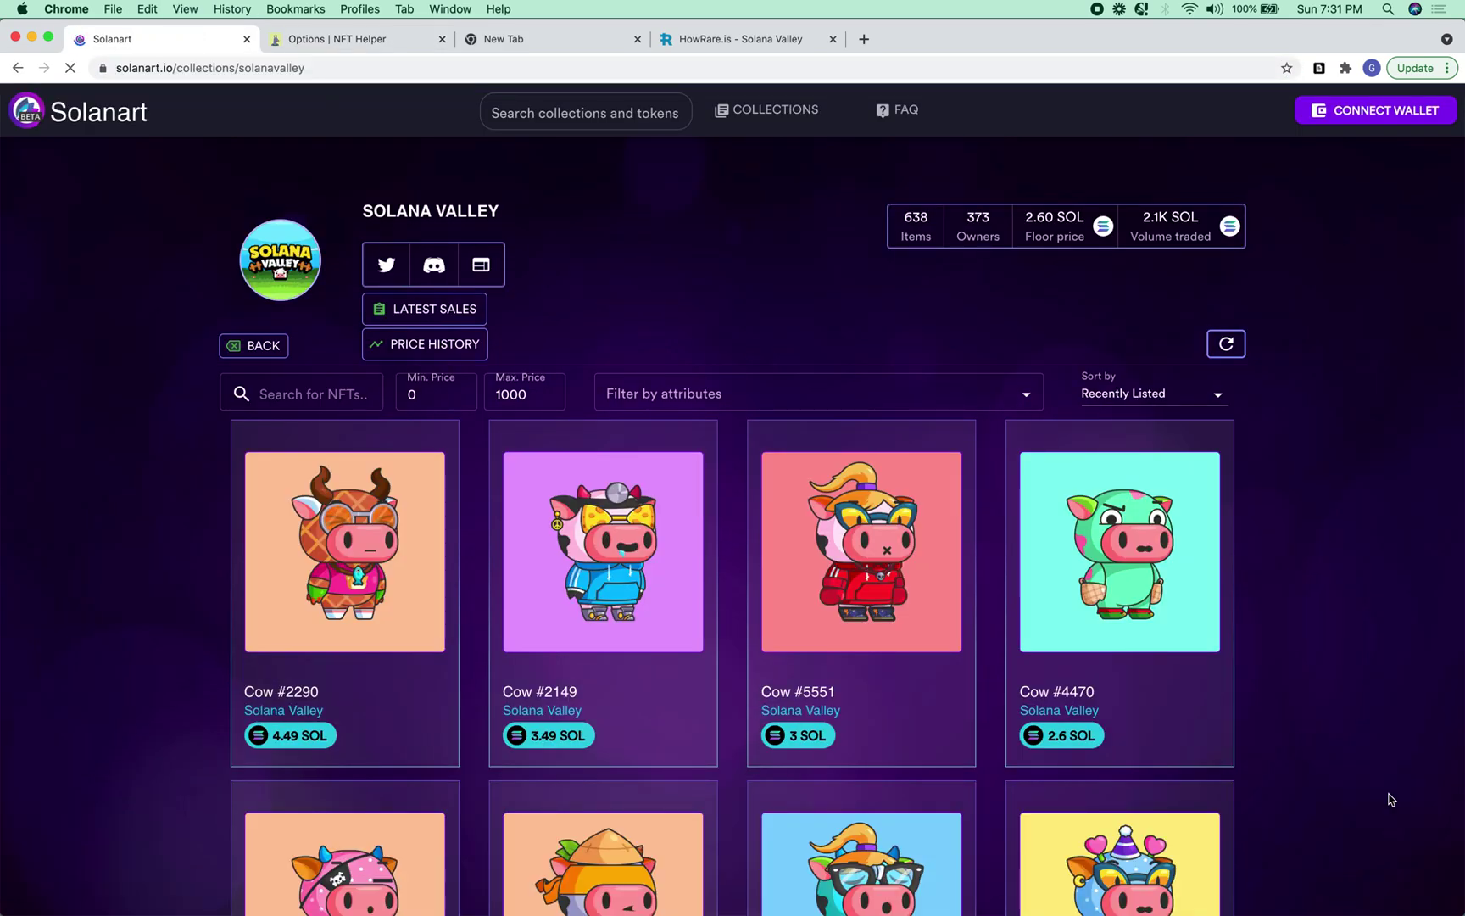